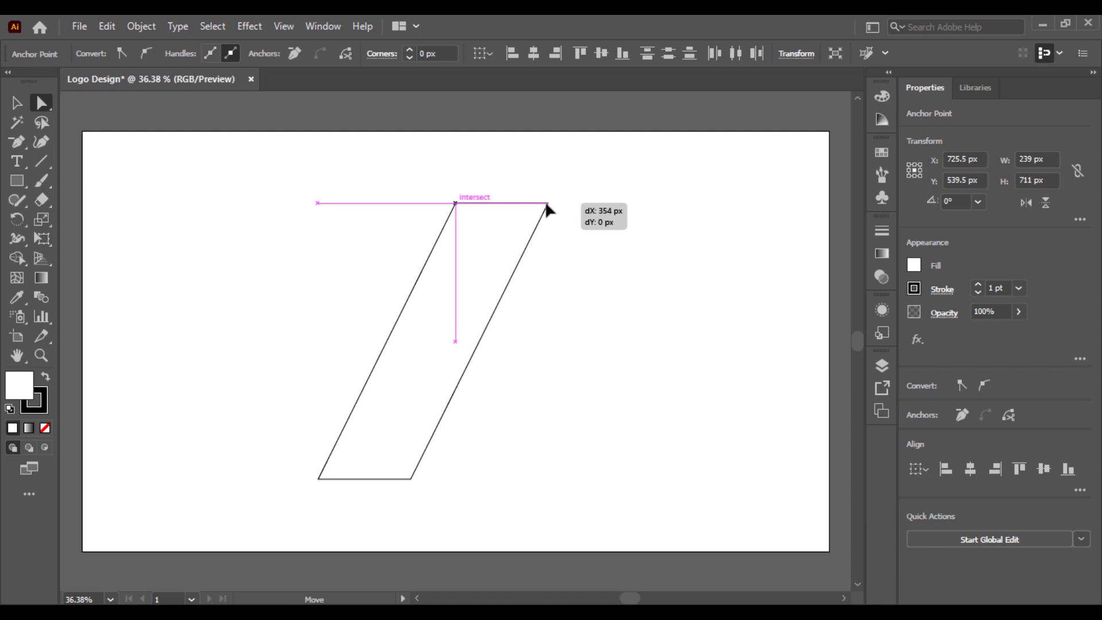
# - Scale the parallelogram down proportionally to about 455 × 546 px and move it to the artboard's upper middle
pyautogui.click(26, 105)
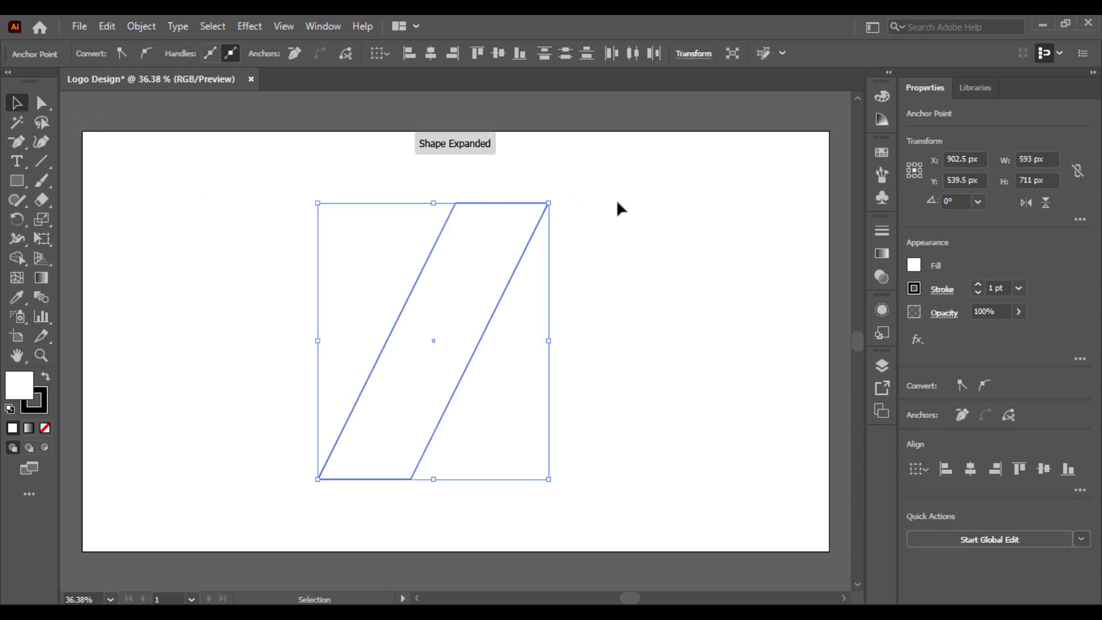
pyautogui.click(617, 199)
pyautogui.click(548, 216)
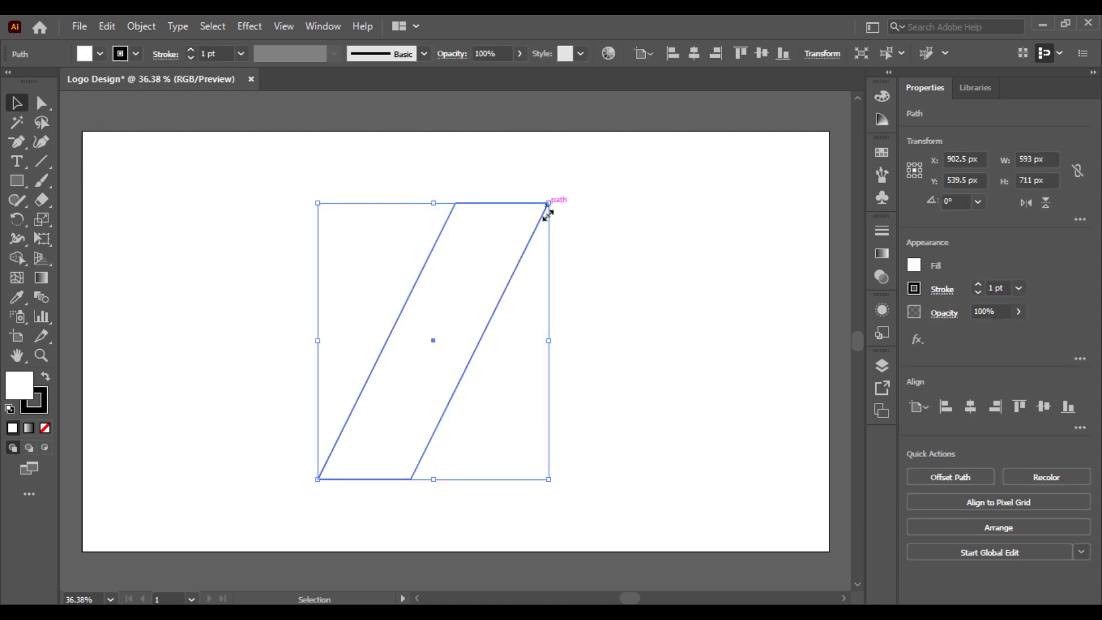
pyautogui.moveTo(547, 214); pyautogui.dragTo(496, 269)
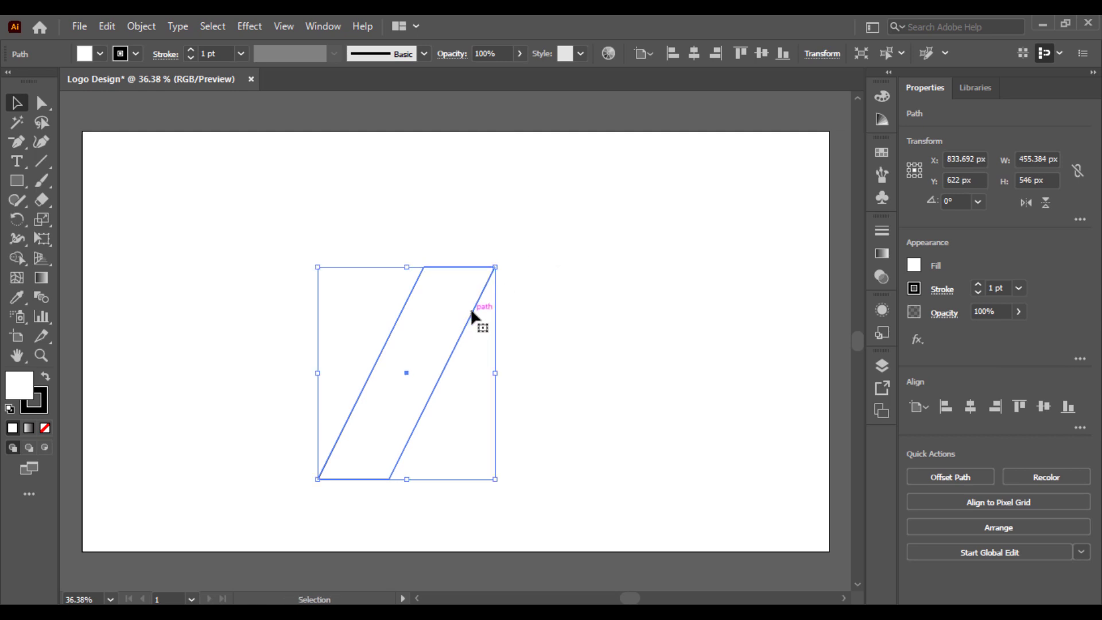
pyautogui.moveTo(472, 312); pyautogui.dragTo(515, 236)
pyautogui.click(584, 181)
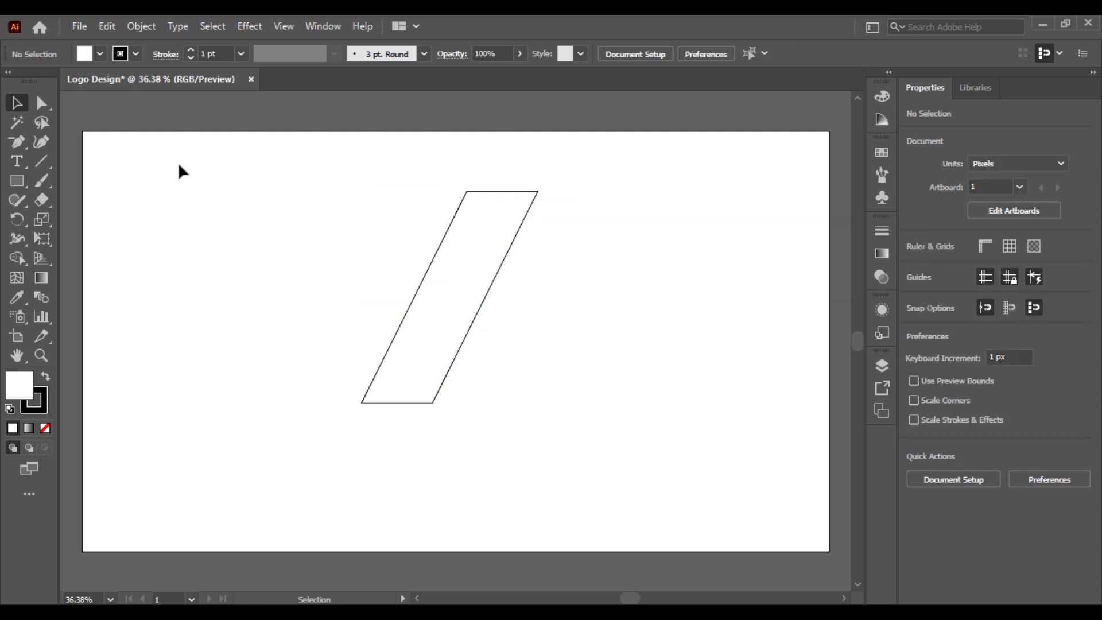
# - Slant the parallelogram further by shifting its two top corners horizontally to the right until the shape is about 536 px wide
pyautogui.click(41, 103)
pyautogui.moveTo(416, 165); pyautogui.dragTo(570, 190)
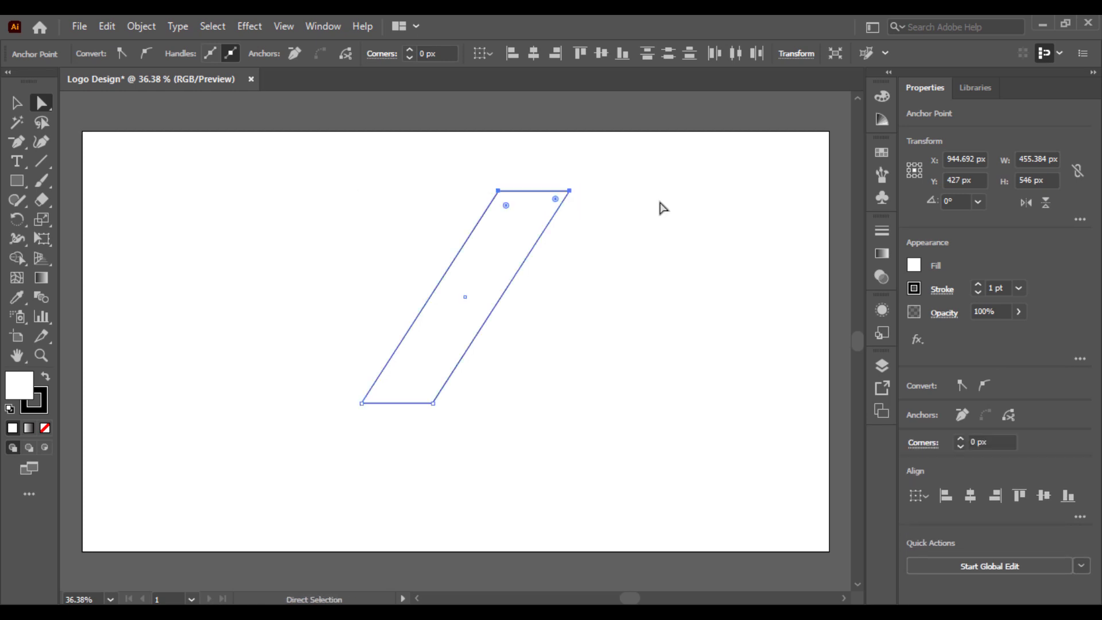
pyautogui.click(23, 103)
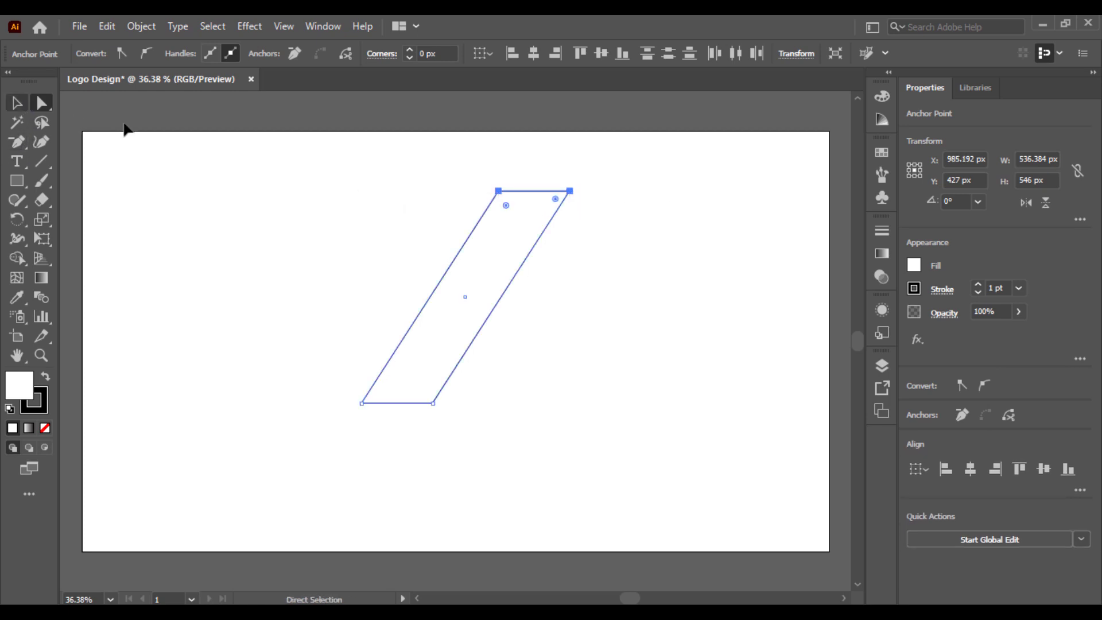
pyautogui.click(605, 194)
# - Create a mirrored copy of the parallelogram with Reflect across the vertical axis
pyautogui.click(520, 228)
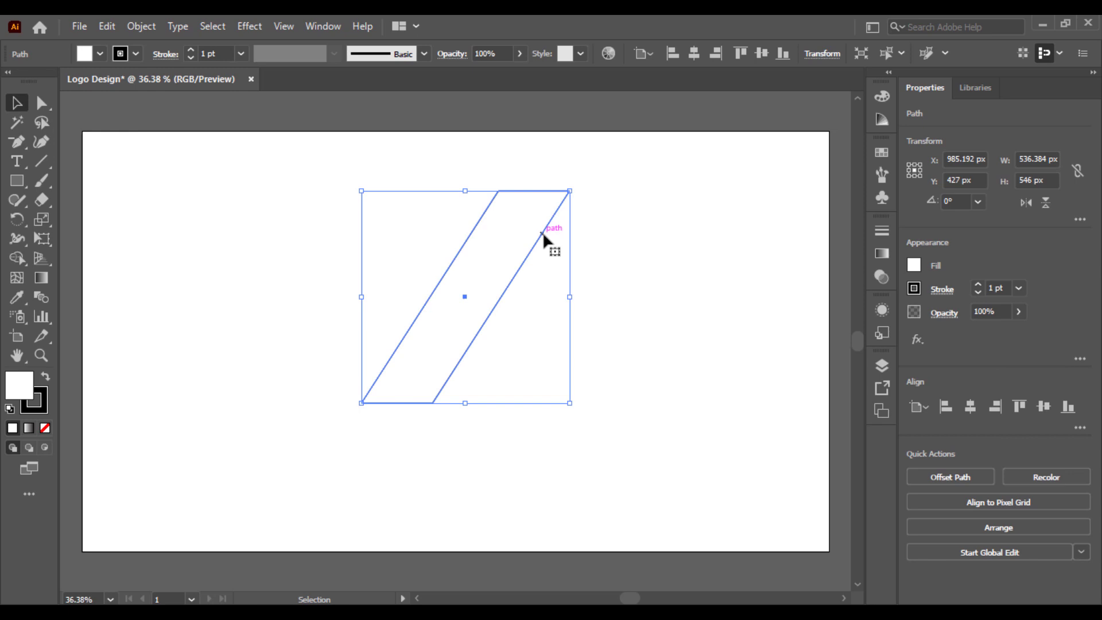
pyautogui.rightClick(543, 232)
pyautogui.moveTo(659, 504)
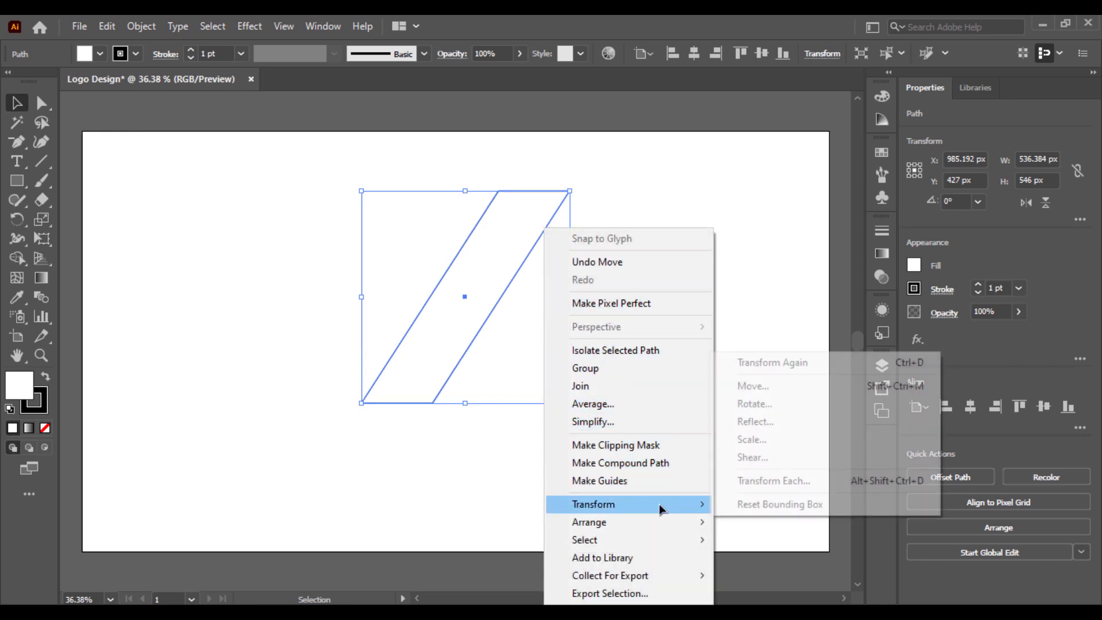
pyautogui.click(773, 420)
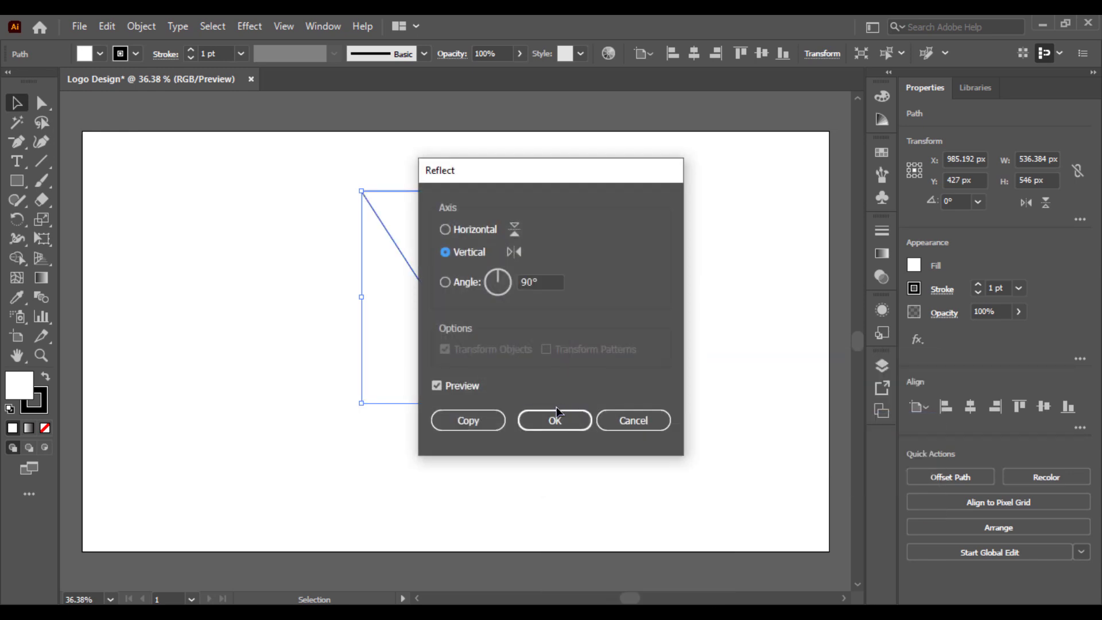
pyautogui.click(495, 419)
# - Move the mirrored copy straight down to about Y 746 px so it crosses the original's lower end
pyautogui.click(555, 356)
pyautogui.click(531, 357)
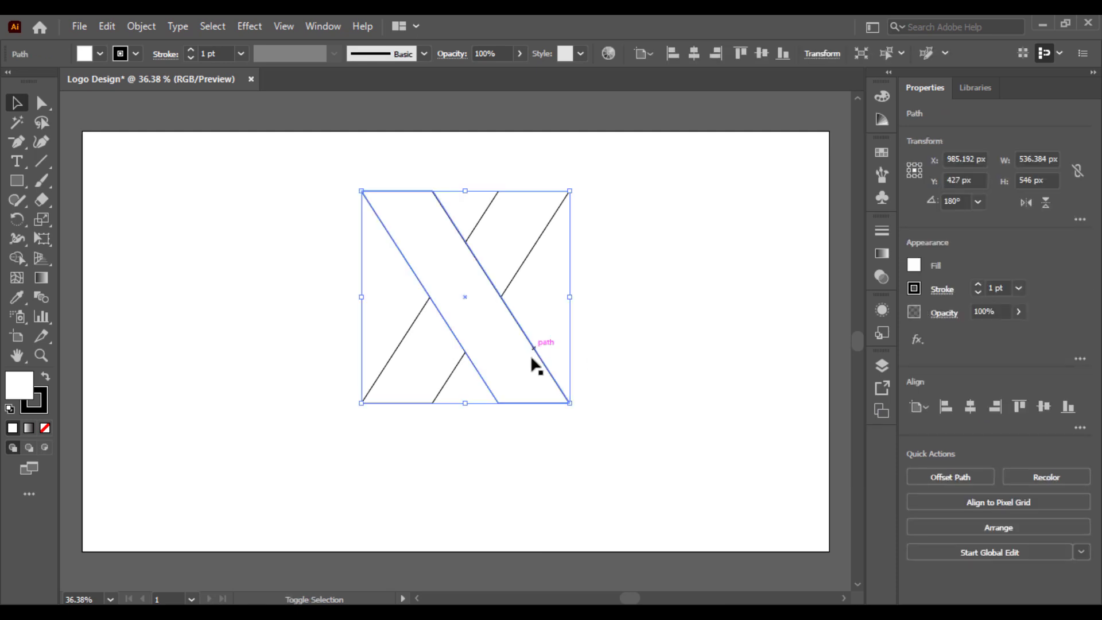
pyautogui.keyDown('shift'); pyautogui.click(531, 356); pyautogui.keyUp('shift')
pyautogui.click(528, 367)
pyautogui.moveTo(537, 351); pyautogui.dragTo(542, 471)
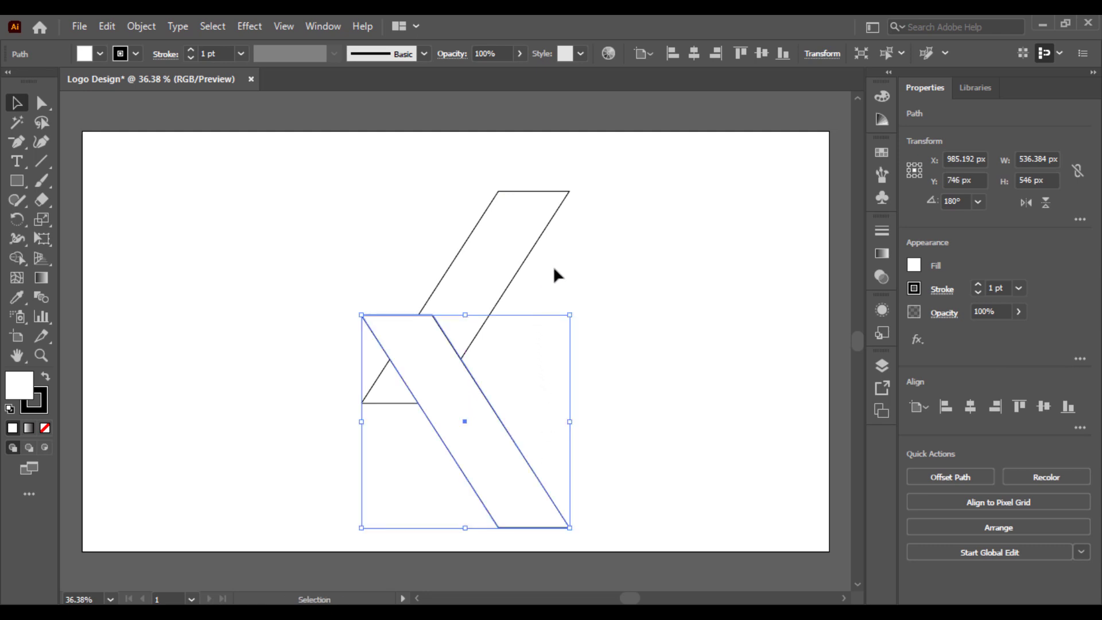
# - Try to cut off the two protruding triangles and merge the overlap into the lower bar with the Shape Builder tool
pyautogui.moveTo(571, 285); pyautogui.dragTo(373, 412)
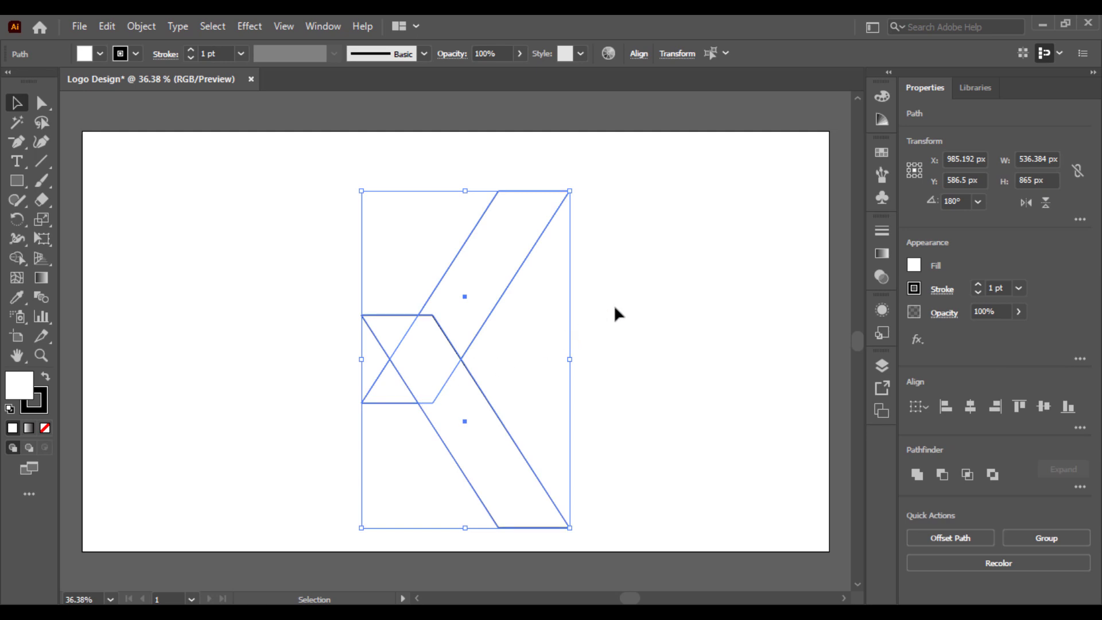
pyautogui.click(599, 309)
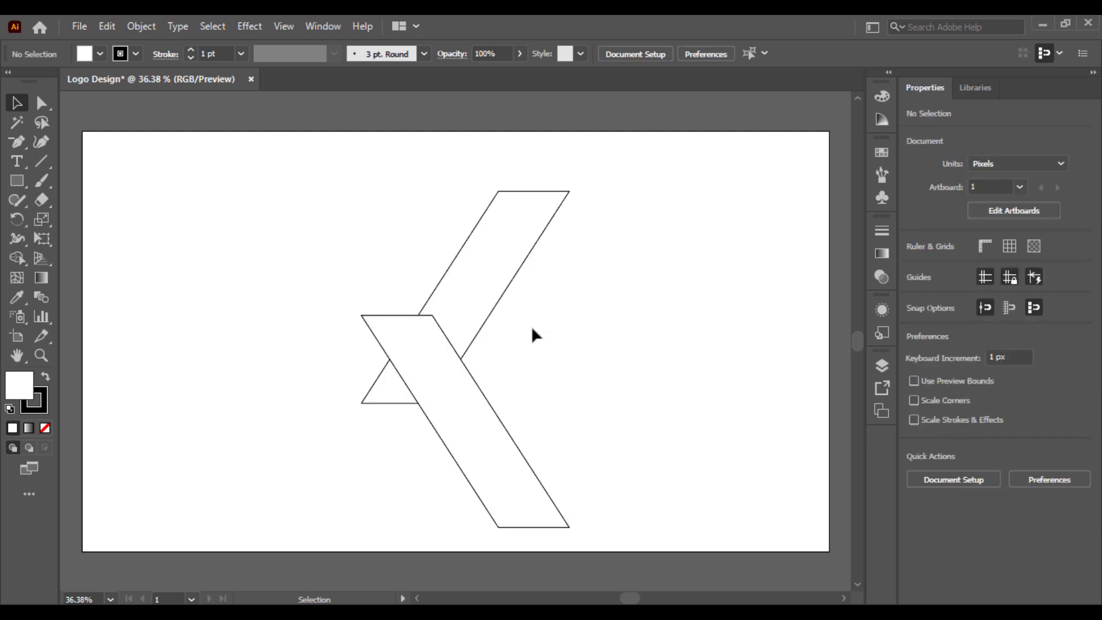
pyautogui.moveTo(532, 328); pyautogui.dragTo(379, 405)
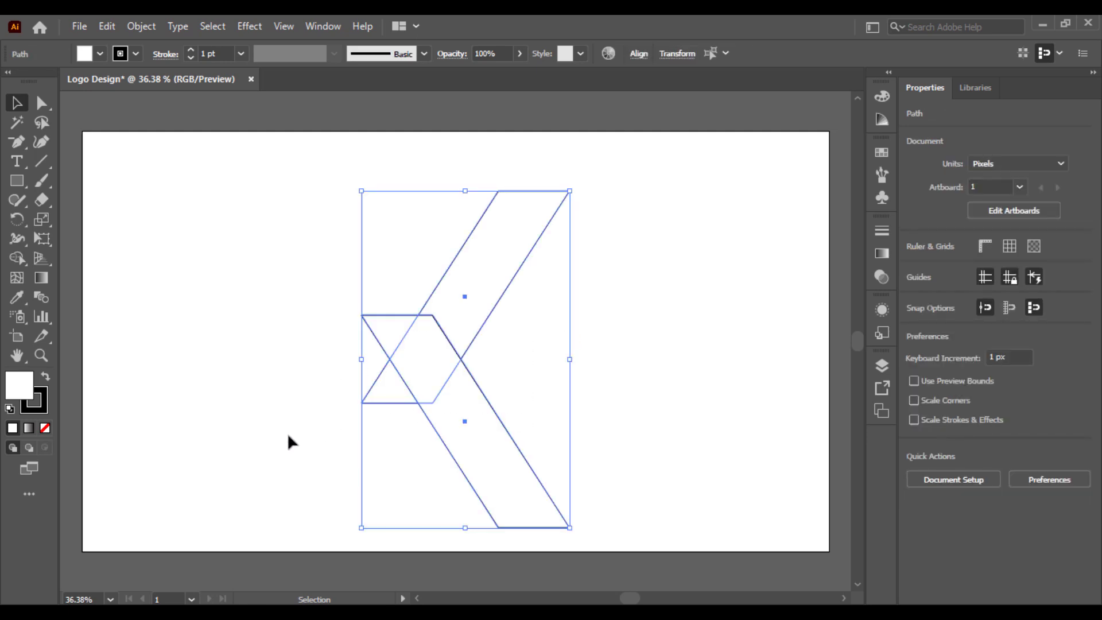
pyautogui.click(17, 258)
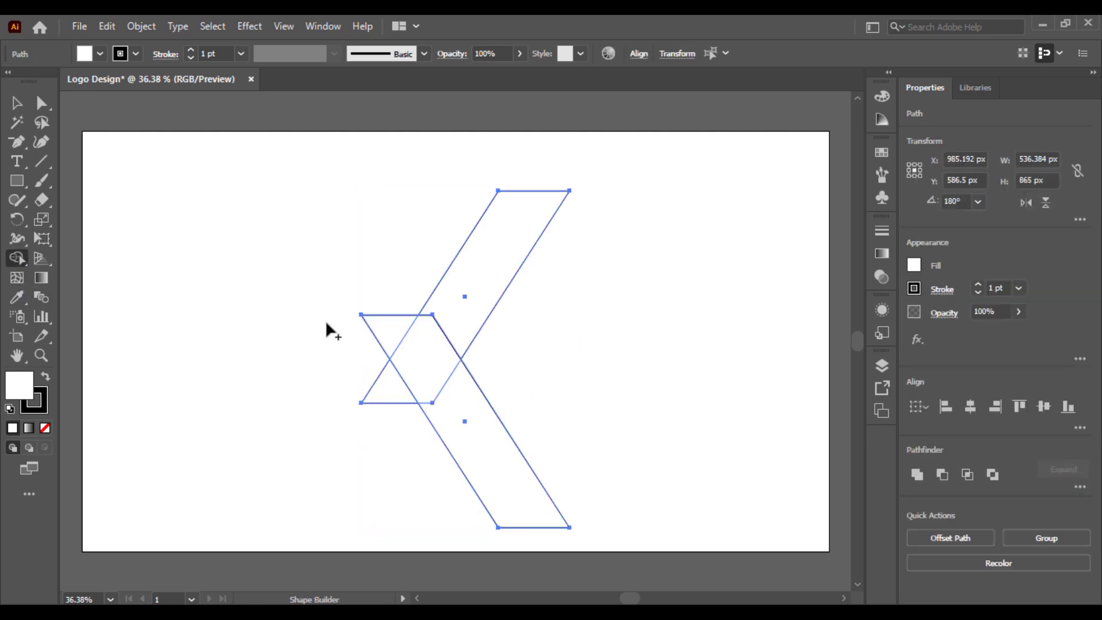
pyautogui.keyDown('alt'); pyautogui.click(388, 392); pyautogui.keyUp('alt')
pyautogui.keyDown('alt'); pyautogui.click(389, 338); pyautogui.keyUp('alt')
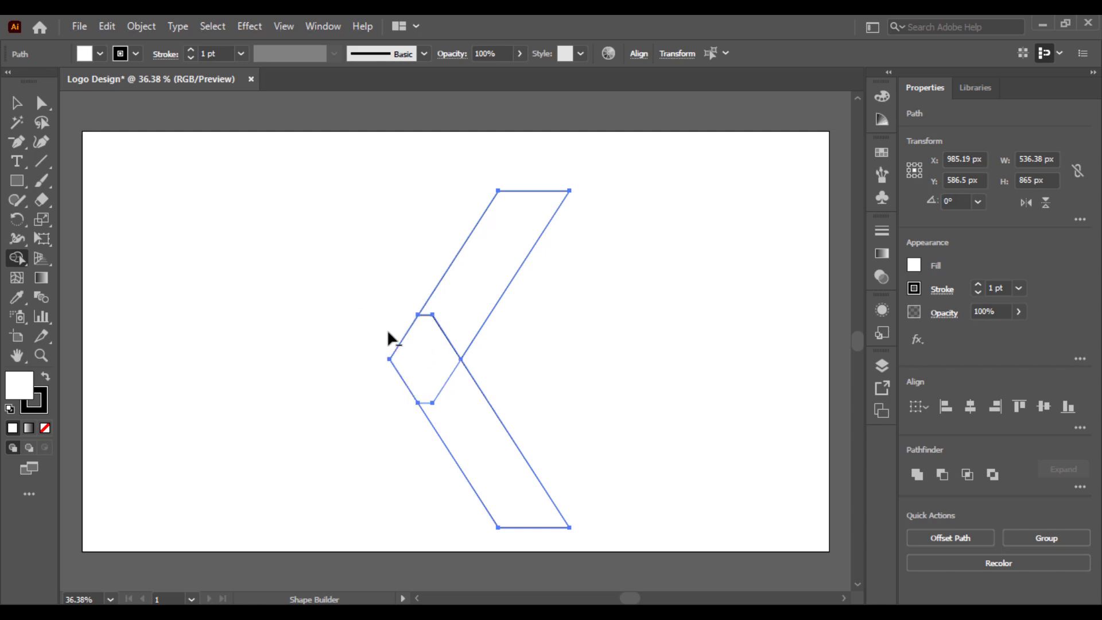
pyautogui.moveTo(415, 350); pyautogui.dragTo(476, 466)
# - Undo the Shape Builder cuts and merge to restore both full parallelograms
pyautogui.press('ctrl')
pyautogui.hotkey('ctrl', 'z')
pyautogui.hotkey('ctrl', 'z')
pyautogui.hotkey('ctrl', 'z')
pyautogui.hotkey('ctrl', 'z')
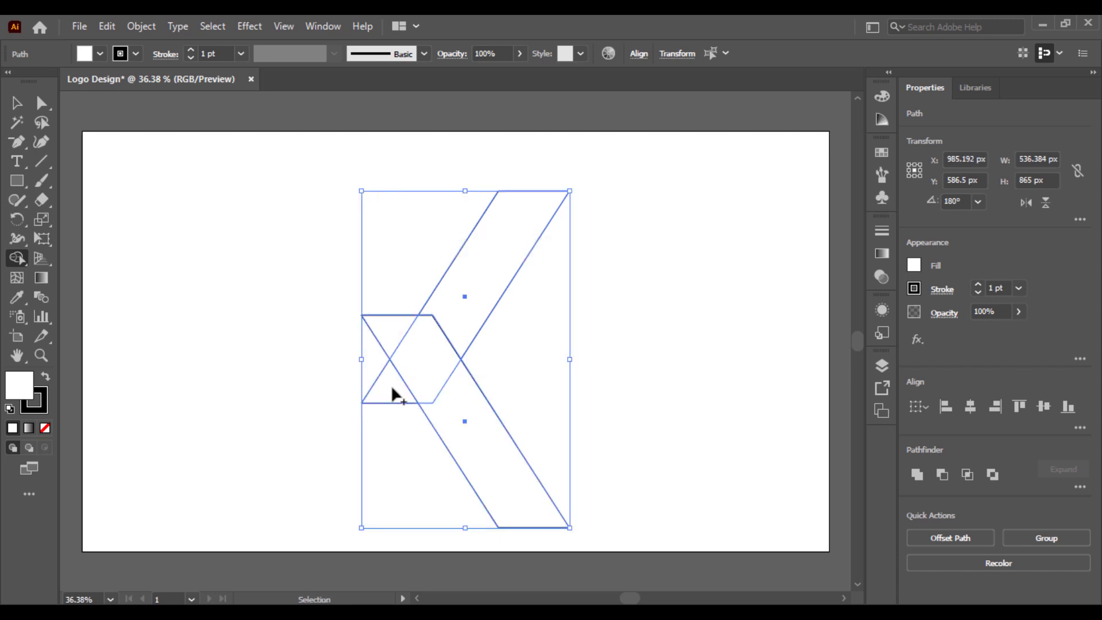
# - Move the upper parallelogram straight down until its left edge meets the lower one's top-right corner
pyautogui.click(16, 103)
pyautogui.click(353, 208)
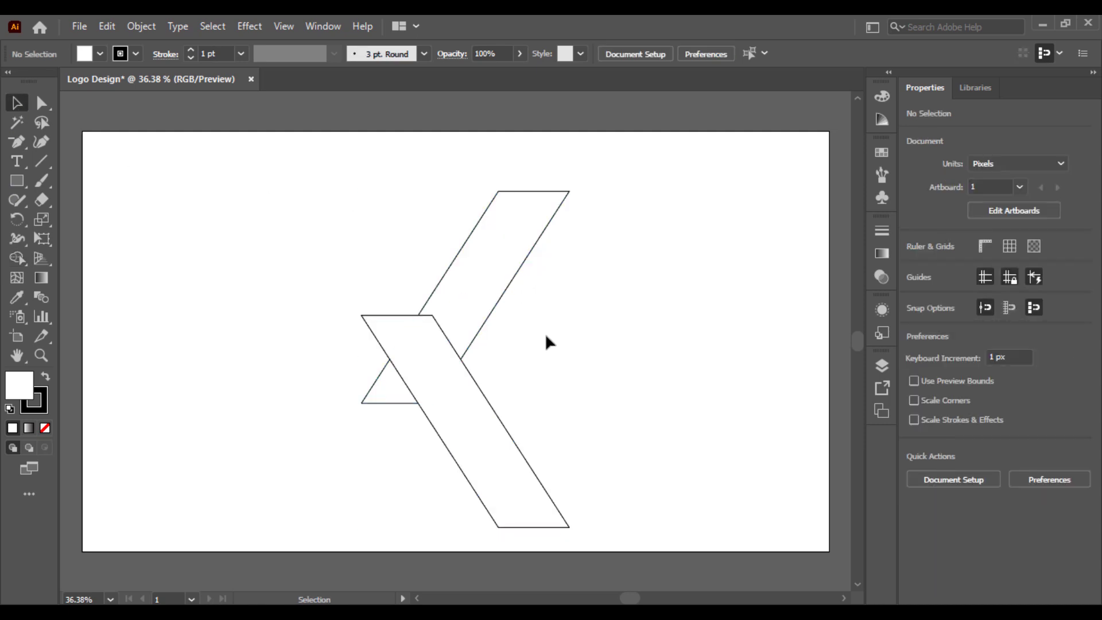
pyautogui.hotkey('ctrl', '+')
pyautogui.moveTo(520, 383); pyautogui.dragTo(487, 439)
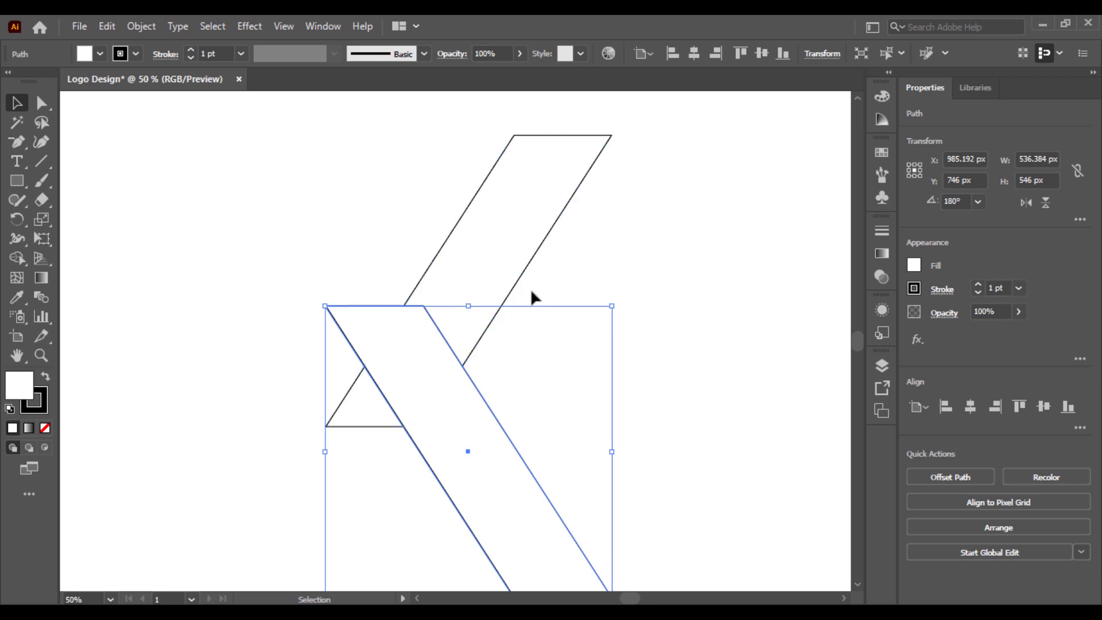
pyautogui.click(686, 250)
pyautogui.moveTo(503, 291); pyautogui.dragTo(501, 289)
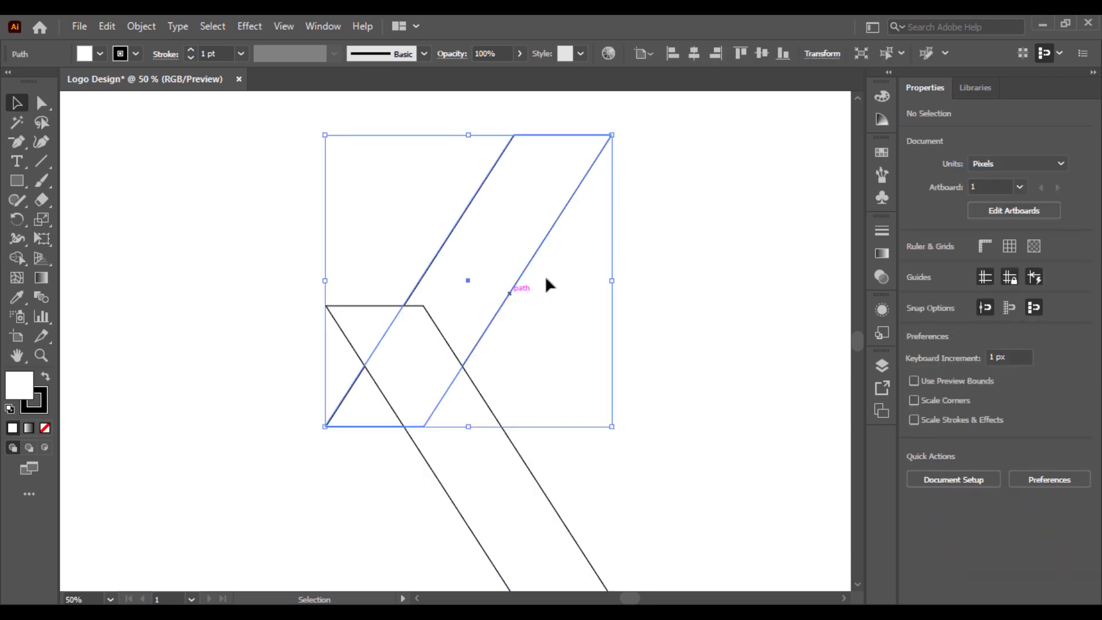
pyautogui.click(518, 338)
pyautogui.click(517, 286)
pyautogui.moveTo(522, 288); pyautogui.dragTo(521, 310)
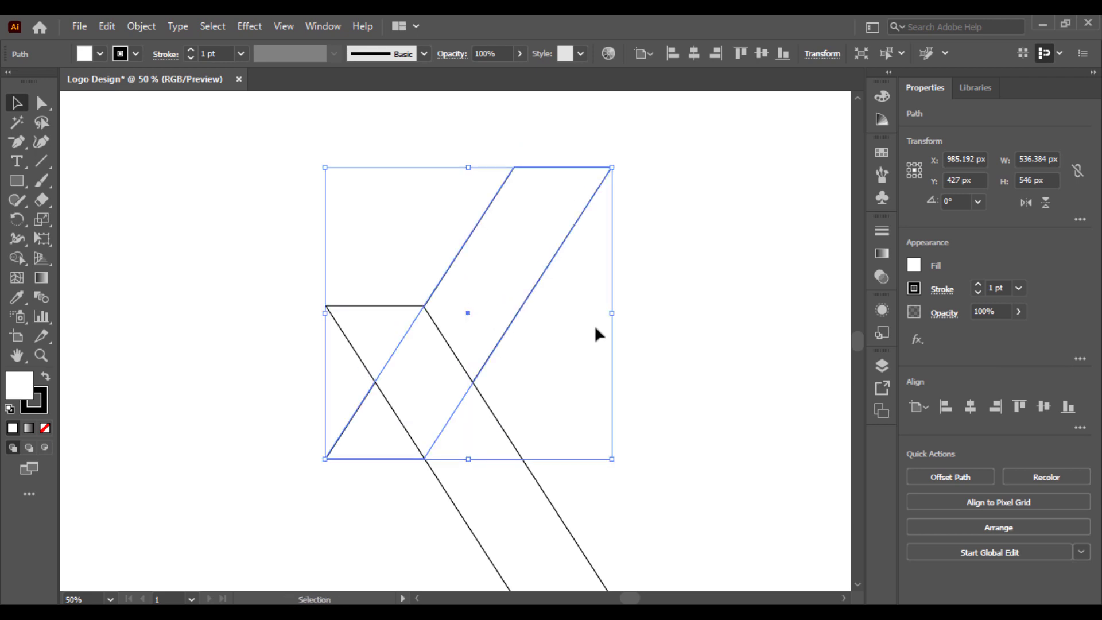
pyautogui.click(711, 332)
# - Remove the two protruding triangles and merge the diamond overlap into the lower bar with the Shape Builder tool
pyautogui.moveTo(687, 296); pyautogui.dragTo(300, 477)
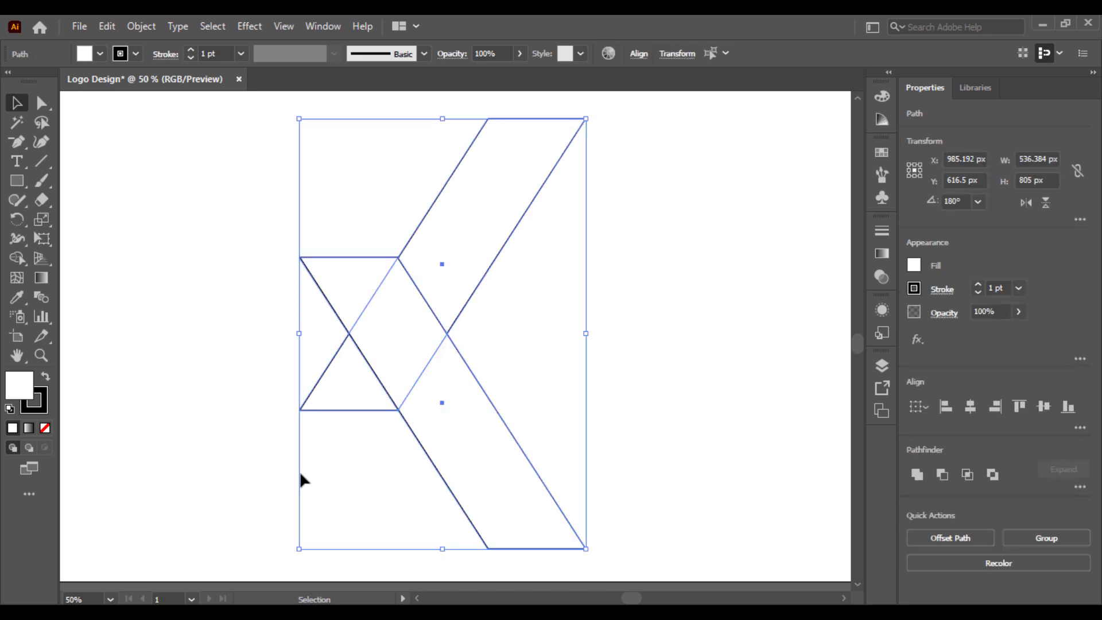
pyautogui.click(287, 342)
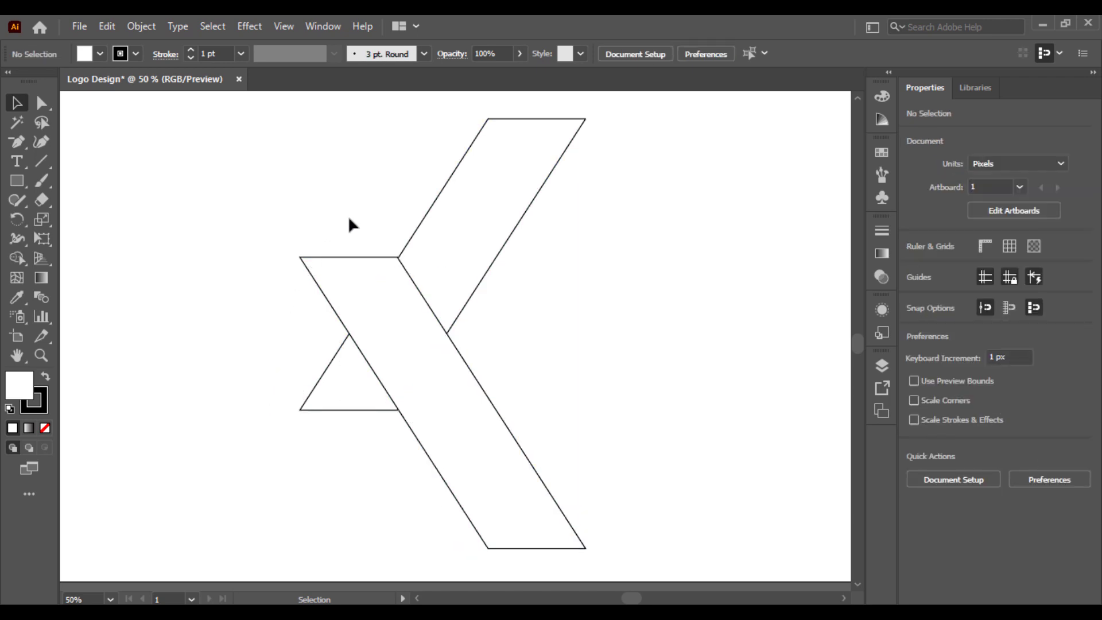
pyautogui.moveTo(436, 349); pyautogui.dragTo(187, 430)
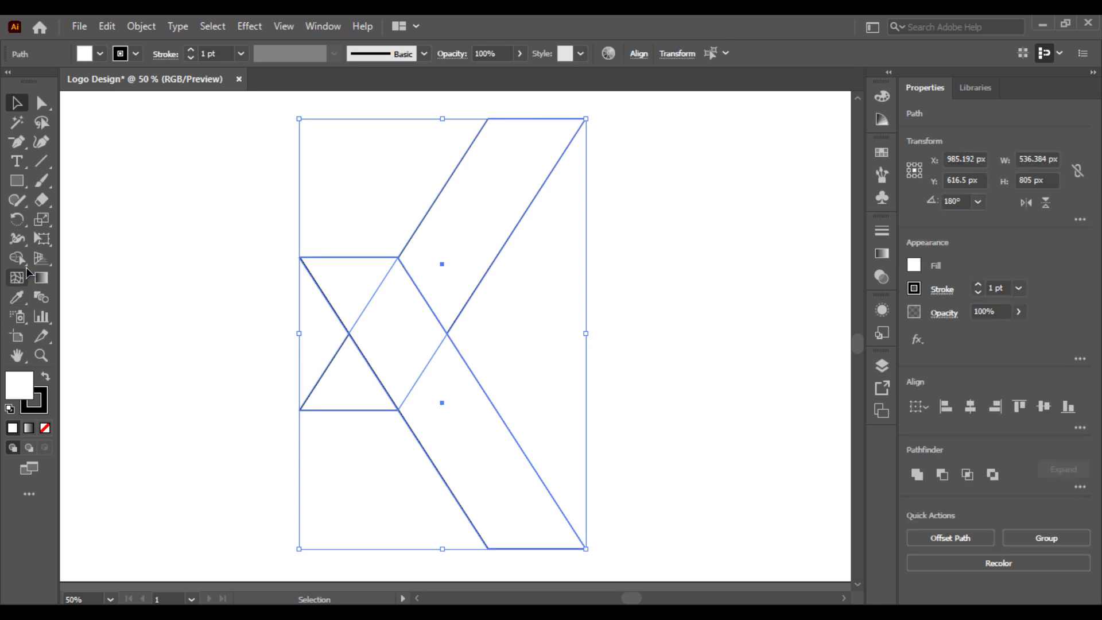
pyautogui.click(16, 257)
pyautogui.keyDown('alt'); pyautogui.click(357, 287); pyautogui.keyUp('alt')
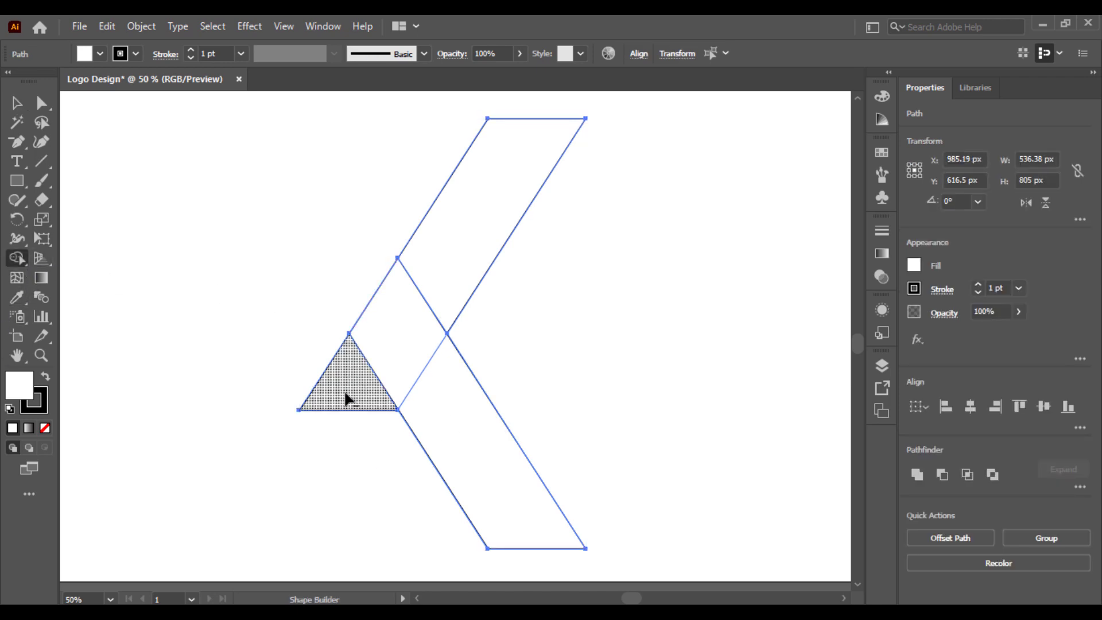
pyautogui.keyDown('alt'); pyautogui.click(345, 391); pyautogui.keyUp('alt')
pyautogui.moveTo(382, 350)
pyautogui.mouseDown()
pyautogui.moveTo(460, 446)
pyautogui.moveTo(371, 327)
pyautogui.mouseUp()
pyautogui.hotkey('ctrl', 'z')
pyautogui.press('v')
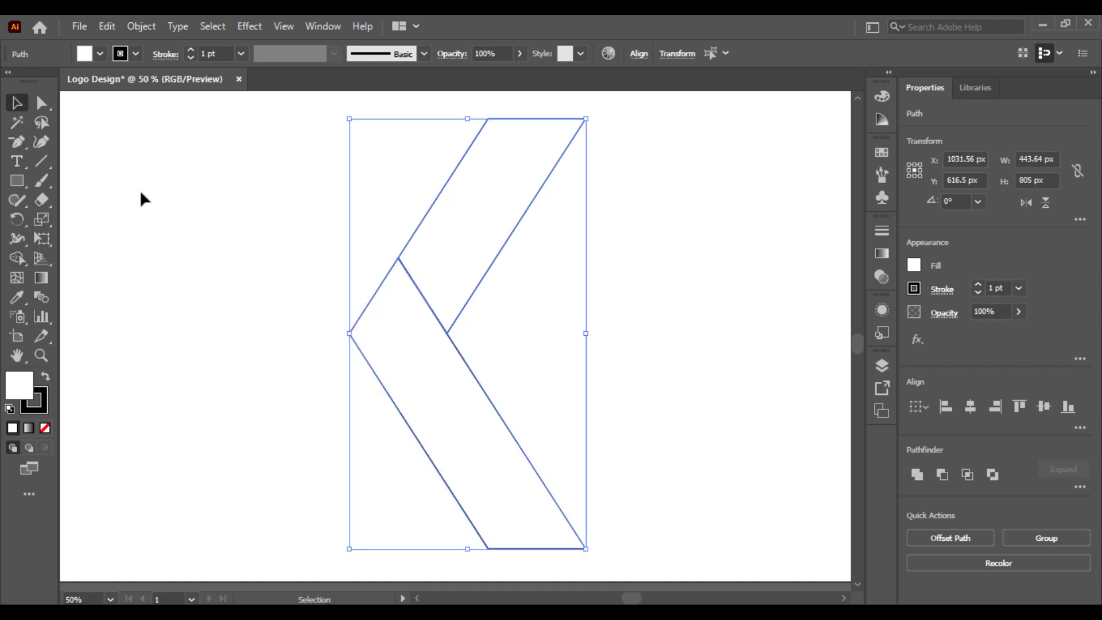
# - Try moving the upper bar away from the lower bar and undo the move
pyautogui.click(533, 298)
pyautogui.click(491, 256)
pyautogui.moveTo(520, 252); pyautogui.dragTo(533, 271)
pyautogui.hotkey('ctrl', 'z')
pyautogui.click(628, 270)
# - Round the lower bar's outer left corner to a radius of about 111 px
pyautogui.press('space')
pyautogui.click(41, 103)
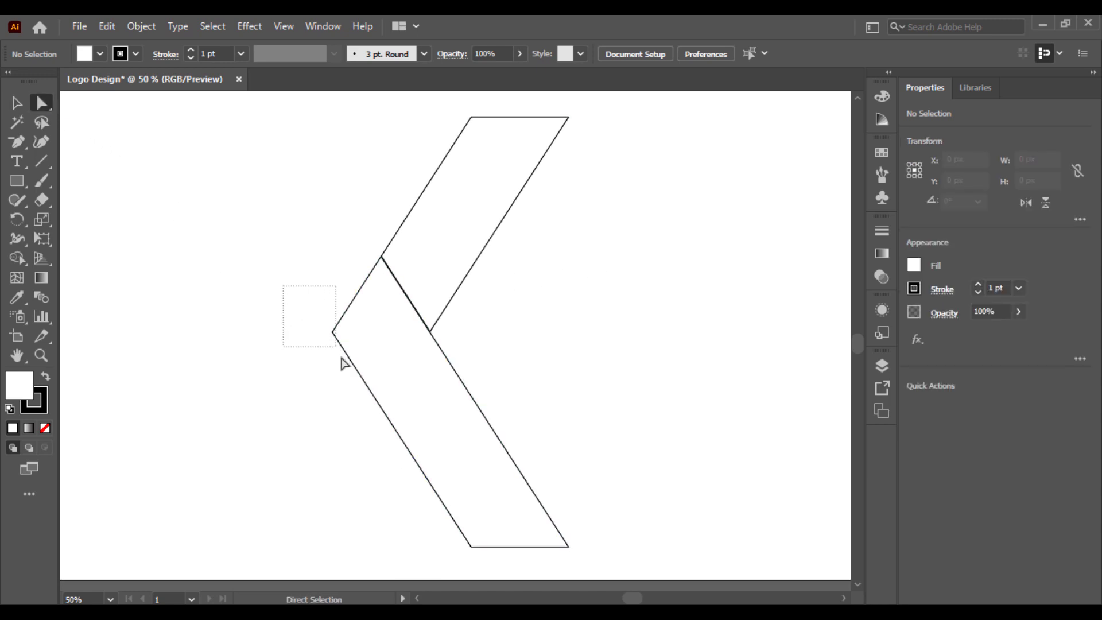
pyautogui.moveTo(343, 363); pyautogui.dragTo(411, 341)
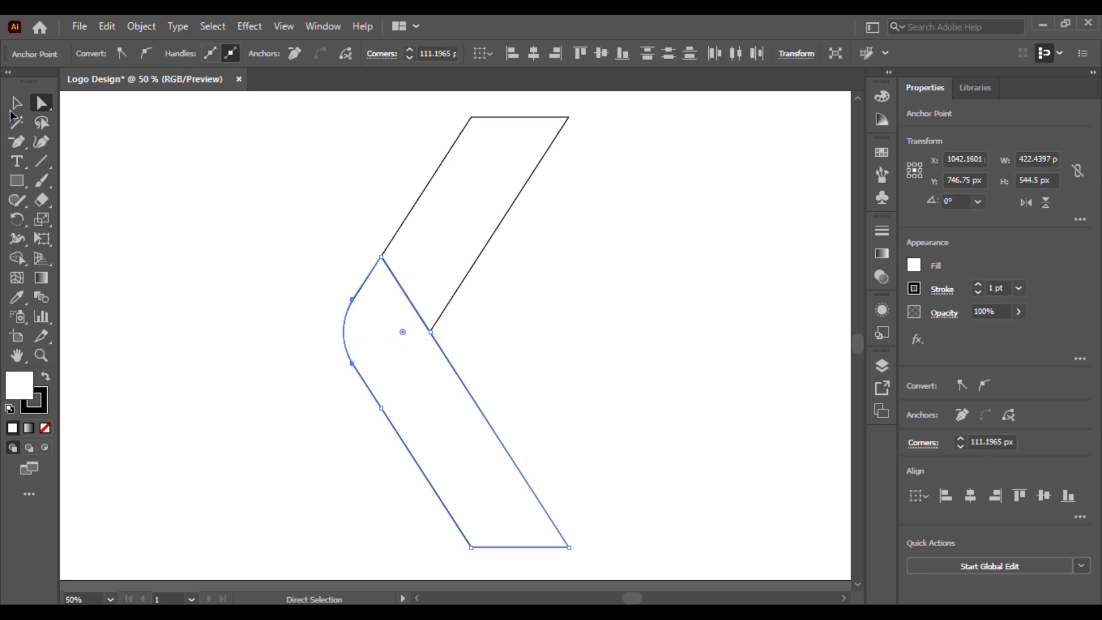
pyautogui.click(22, 107)
pyautogui.click(322, 182)
# - Squash both bars together to a height of about 671 px and move them straight up about 100 px
pyautogui.hotkey('ctrl', 'a')
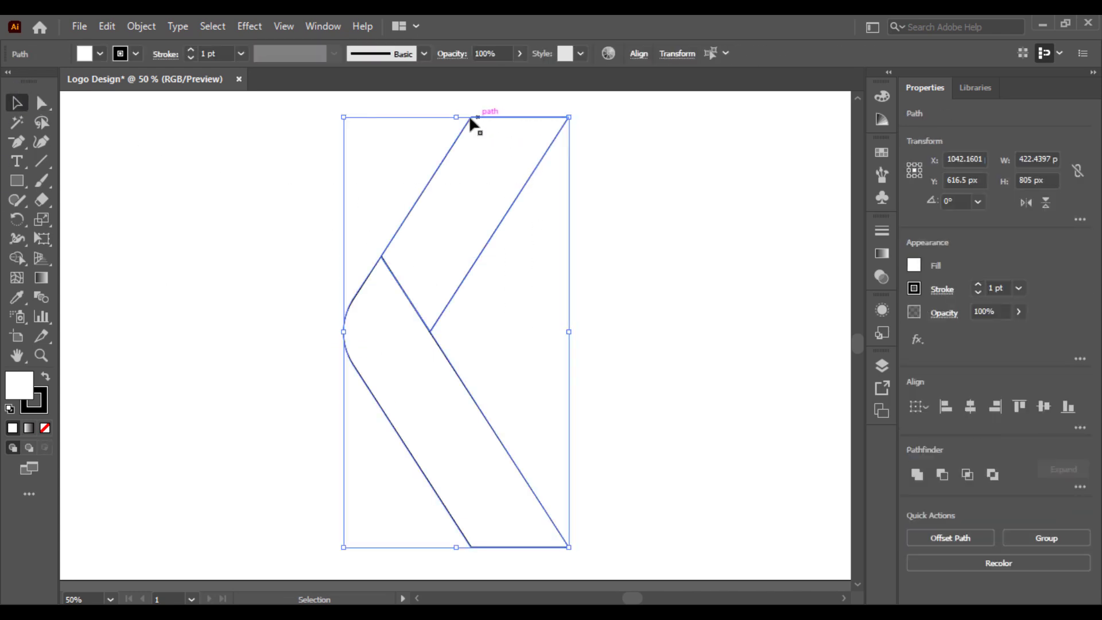
pyautogui.moveTo(457, 118); pyautogui.dragTo(472, 192)
pyautogui.click(627, 205)
pyautogui.click(413, 418)
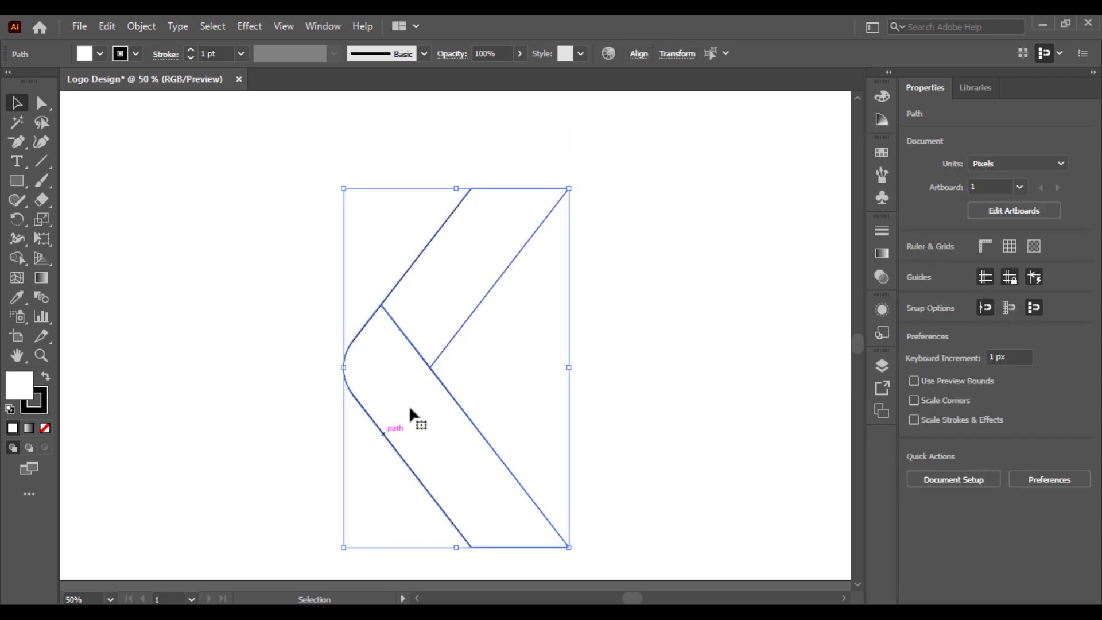
pyautogui.moveTo(429, 360); pyautogui.dragTo(435, 314)
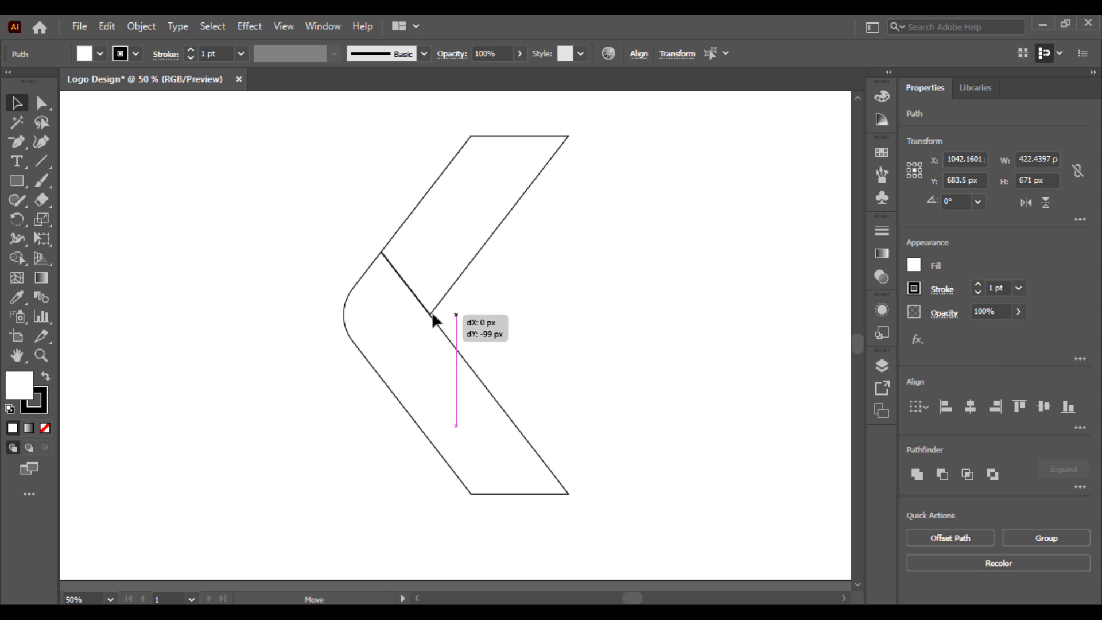
pyautogui.click(630, 326)
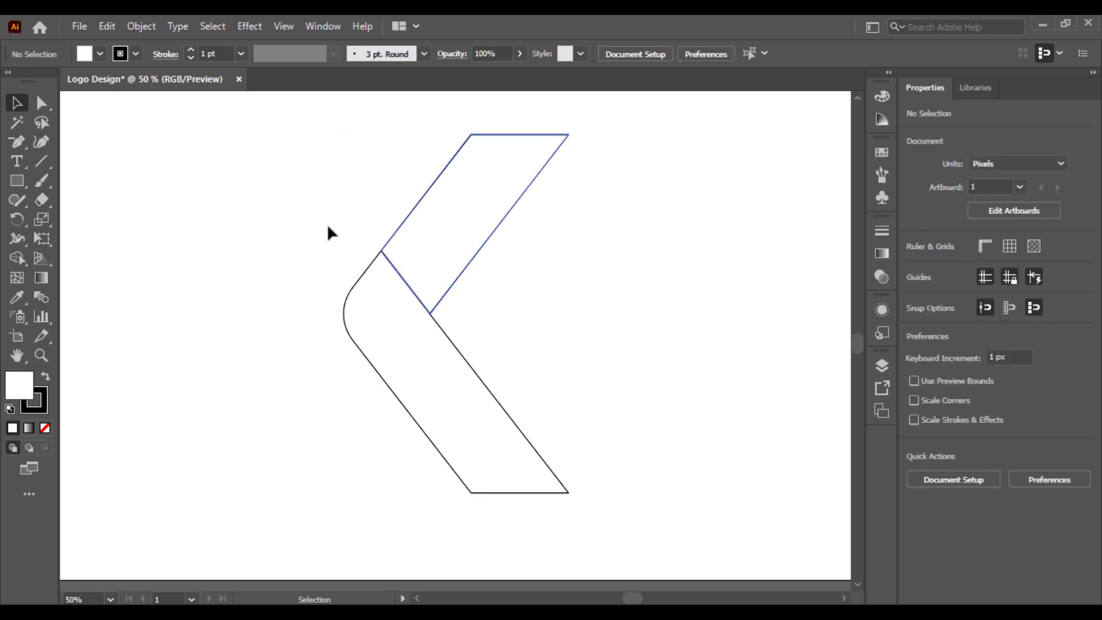
# - Draw a square with the Rectangle tool directly beside the chevron's rounded corner, slightly taller than the chevron
pyautogui.hscroll(-5, 459, 310)
pyautogui.hotkey('ctrl', '-')
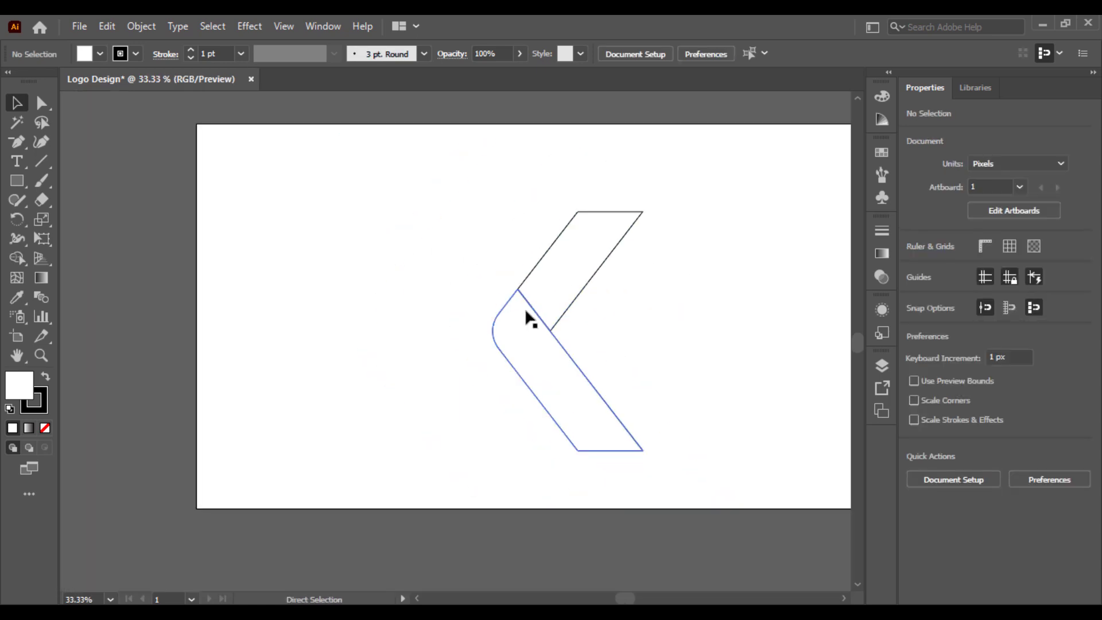
pyautogui.click(12, 182)
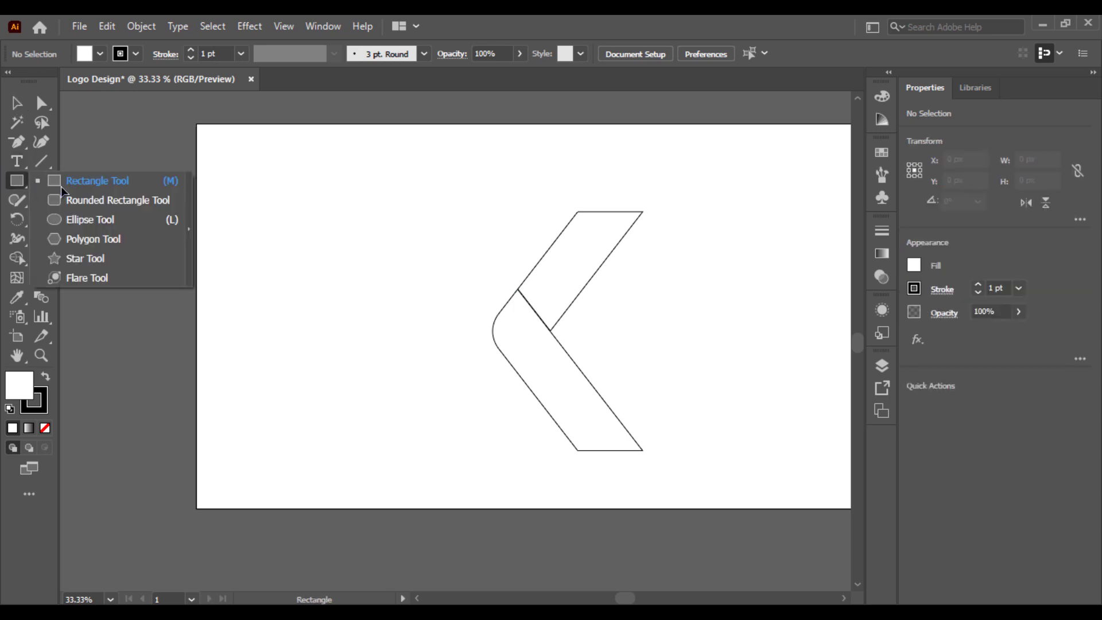
pyautogui.click(81, 180)
pyautogui.moveTo(250, 218); pyautogui.dragTo(491, 451)
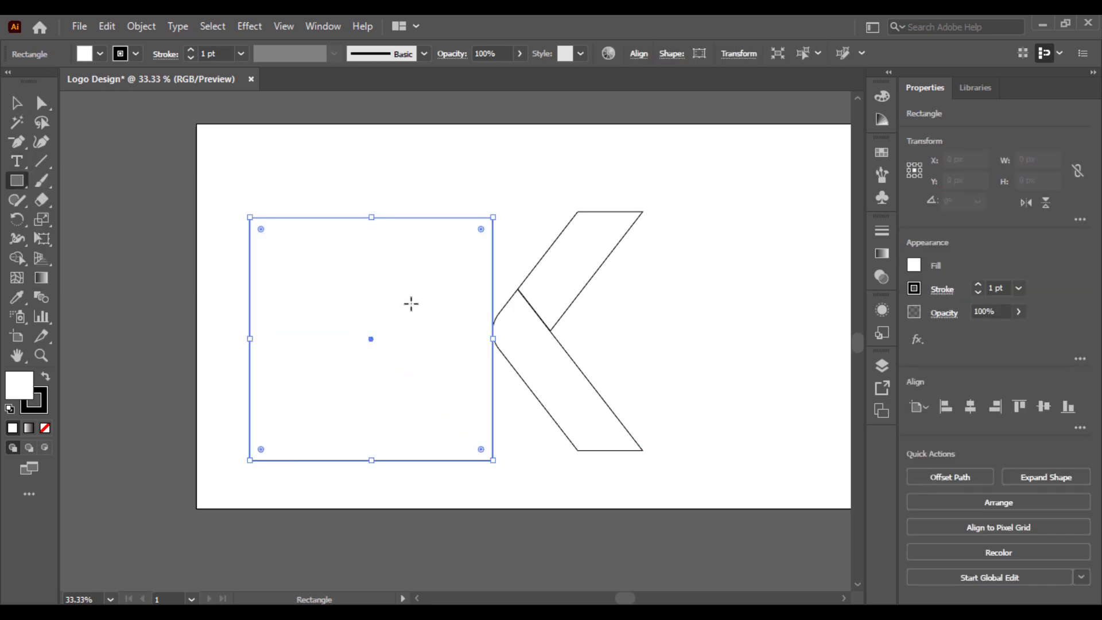
# - Stretch the square's upper edge level with the chevron, making it about 699 px high, and swap its fill and stroke colours
pyautogui.moveTo(371, 218); pyautogui.dragTo(378, 212)
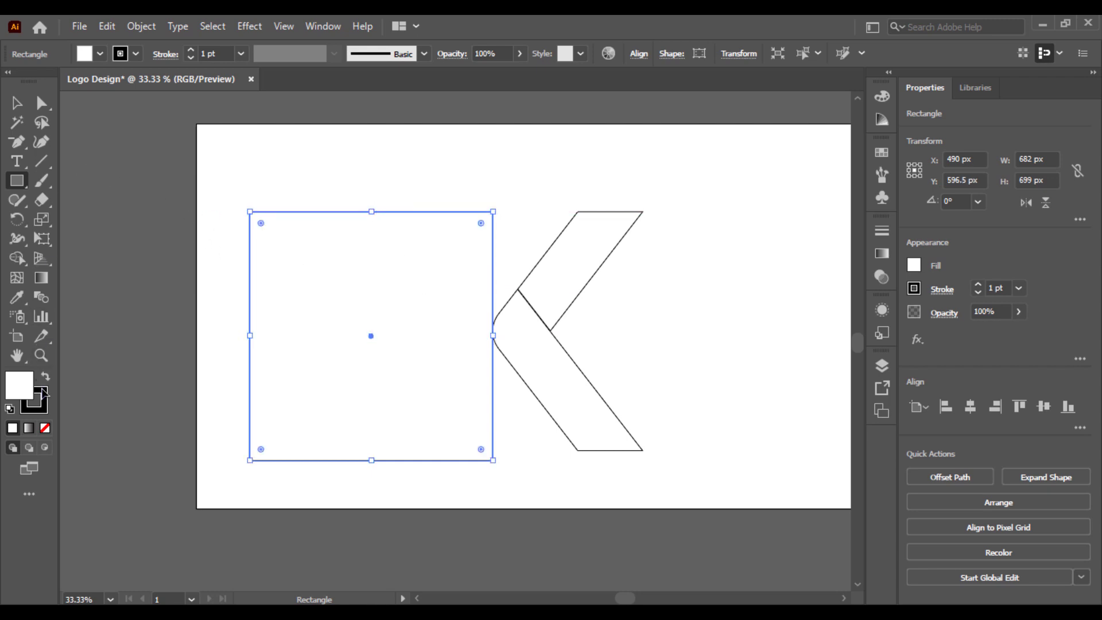
pyautogui.click(46, 380)
pyautogui.click(16, 103)
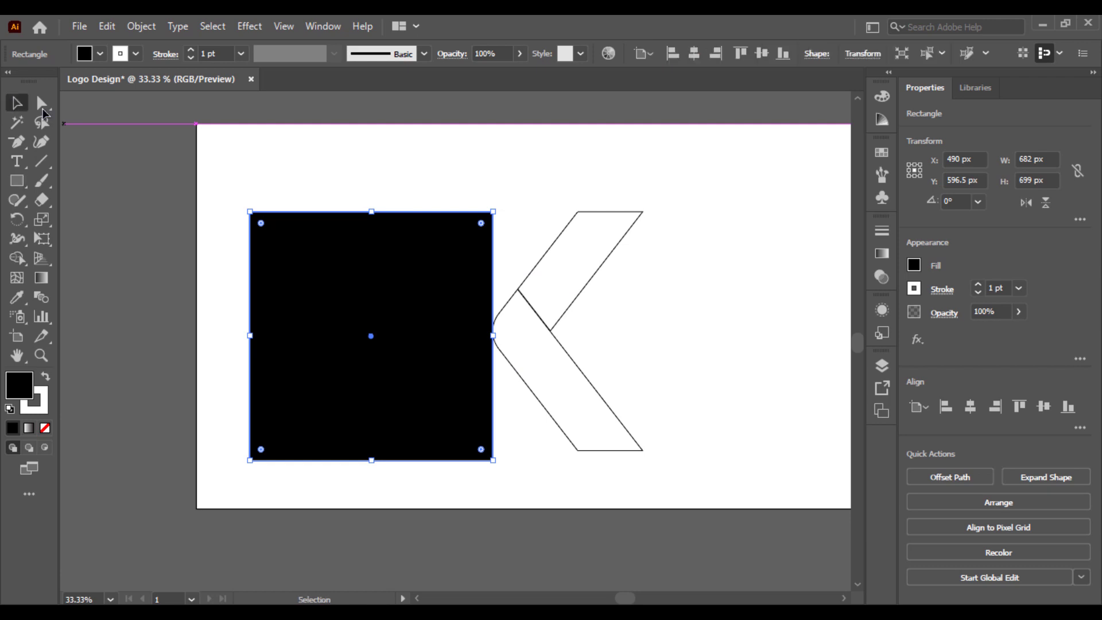
# - Select both bars of the chevron and group them
pyautogui.click(550, 172)
pyautogui.moveTo(550, 172)
pyautogui.mouseDown()
pyautogui.moveTo(620, 418)
pyautogui.moveTo(630, 396)
pyautogui.mouseUp()
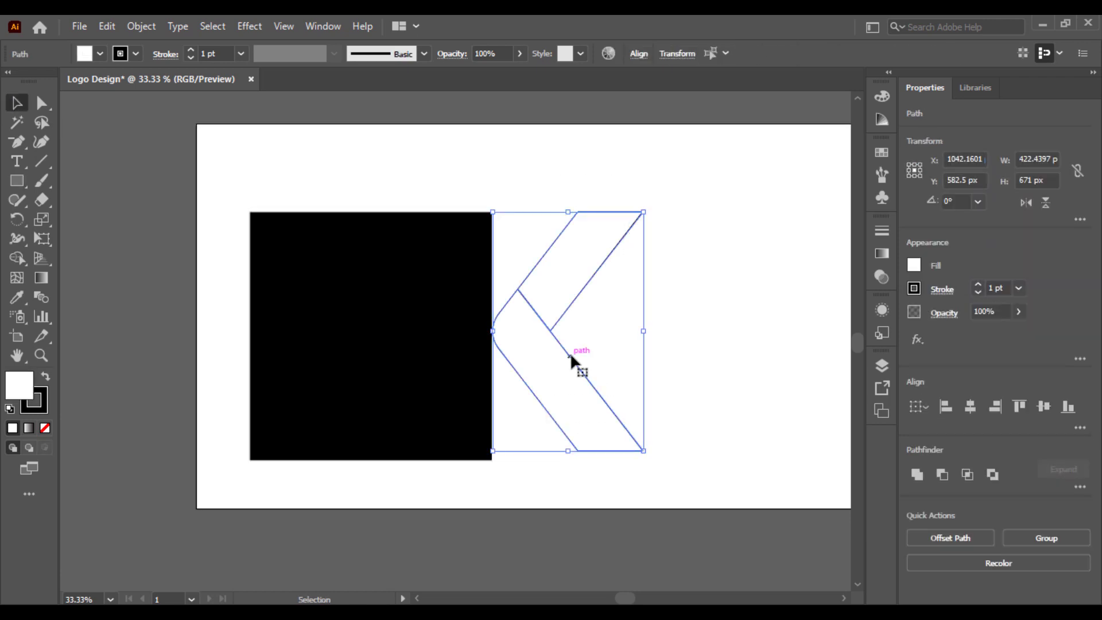
pyautogui.click(726, 313)
pyautogui.moveTo(701, 307); pyautogui.dragTo(568, 370)
pyautogui.click(601, 325)
pyautogui.click(546, 369)
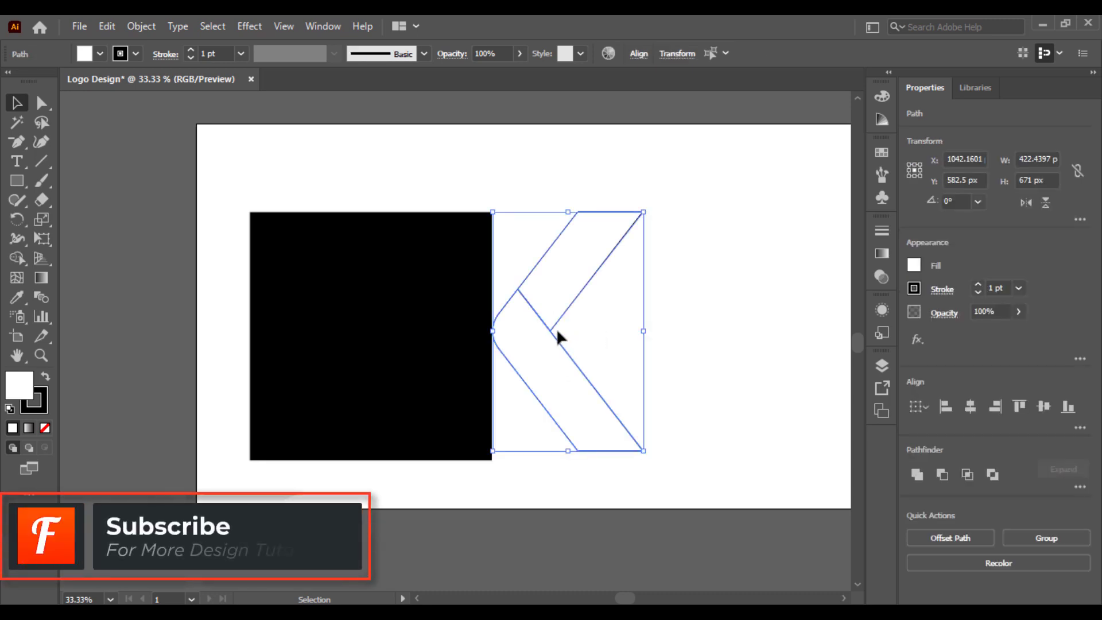
pyautogui.rightClick(552, 336)
pyautogui.click(594, 368)
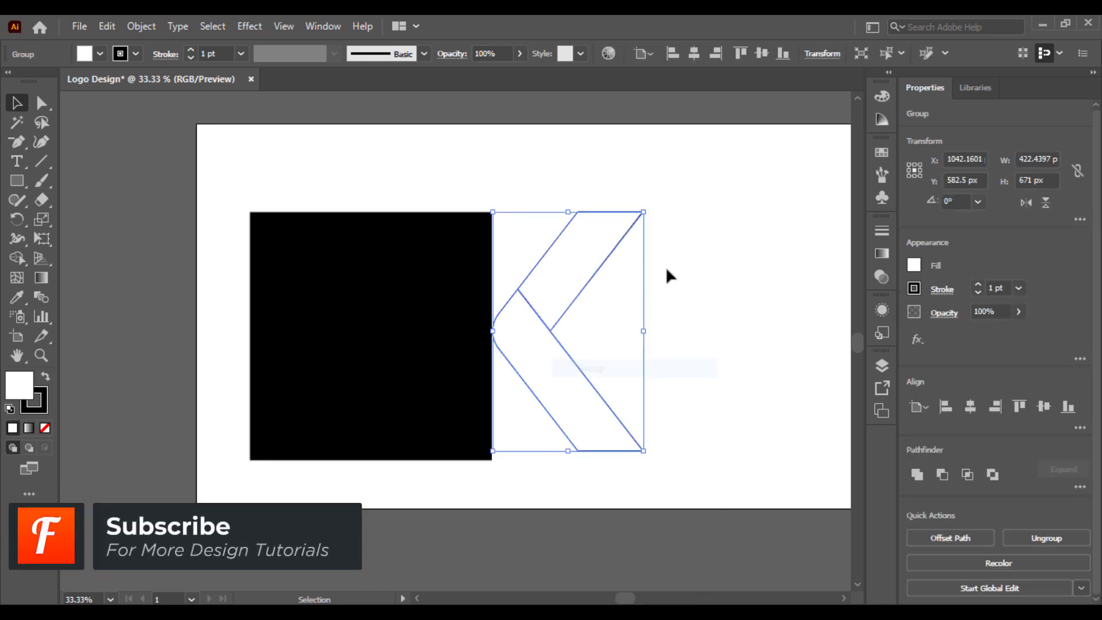
# - Move the chevron group clear of the black rectangle and send the rectangle to the back
pyautogui.moveTo(608, 208); pyautogui.dragTo(653, 213)
pyautogui.click(448, 288)
pyautogui.rightClick(448, 287)
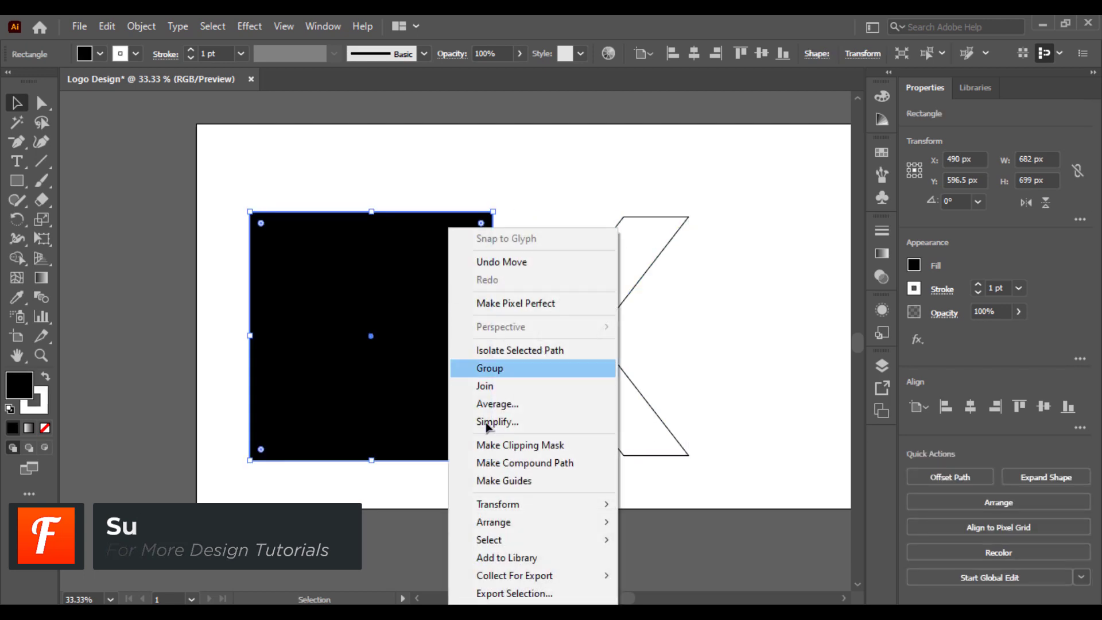
pyautogui.moveTo(619, 526)
pyautogui.click(632, 560)
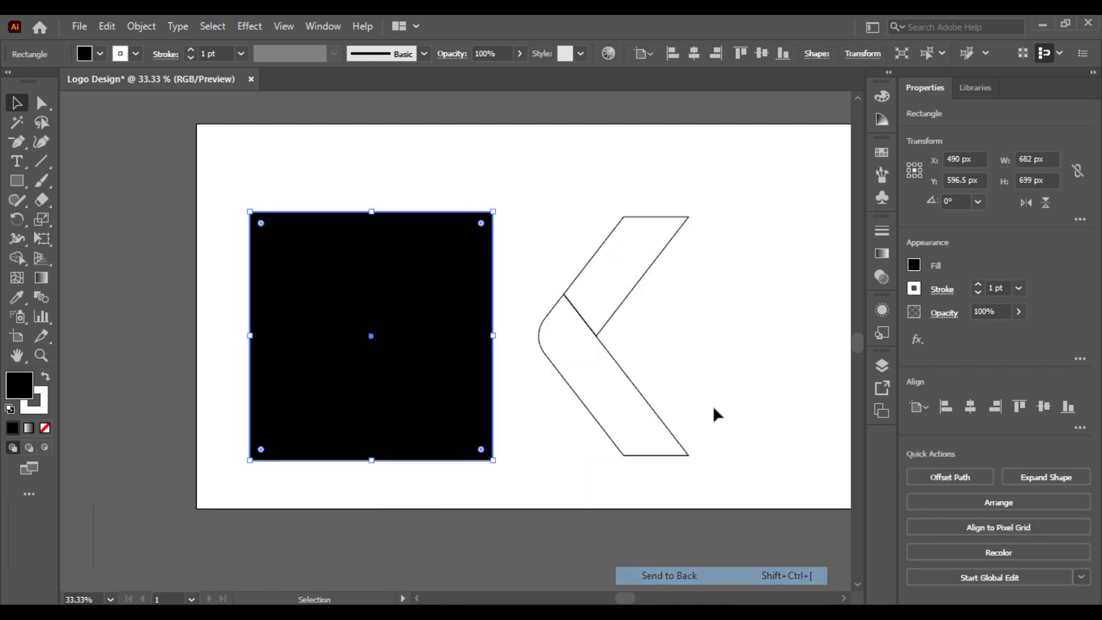
# - Centre the chevron group on the black rectangle and enlarge it proportionally to a height of about 757 px
pyautogui.click(661, 359)
pyautogui.click(580, 320)
pyautogui.moveTo(580, 320); pyautogui.dragTo(340, 312)
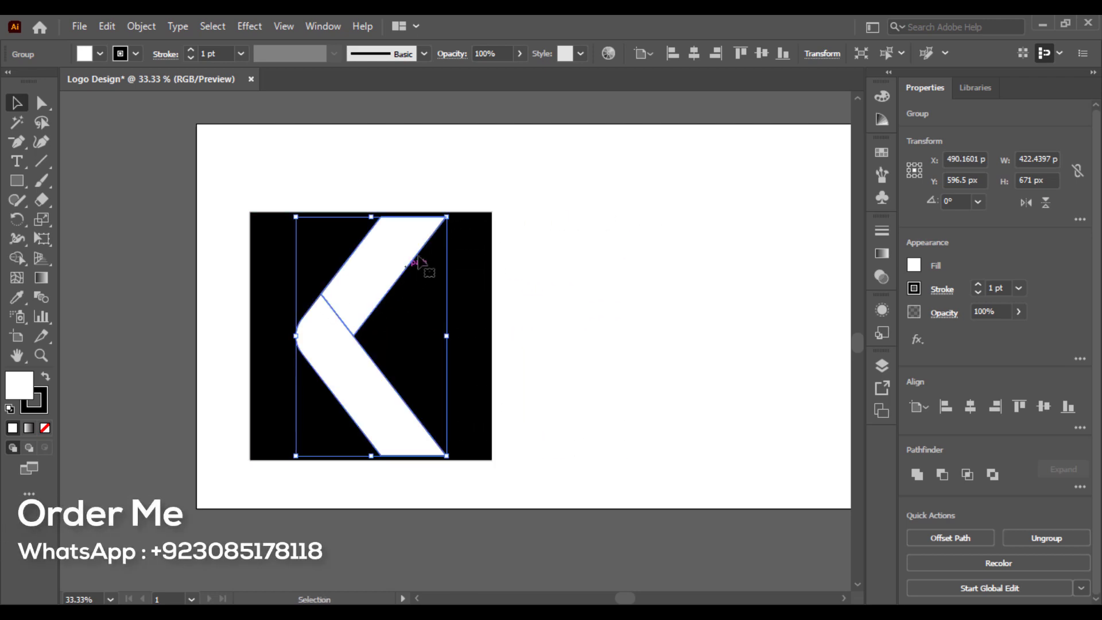
pyautogui.moveTo(441, 218); pyautogui.dragTo(461, 203)
pyautogui.click(632, 233)
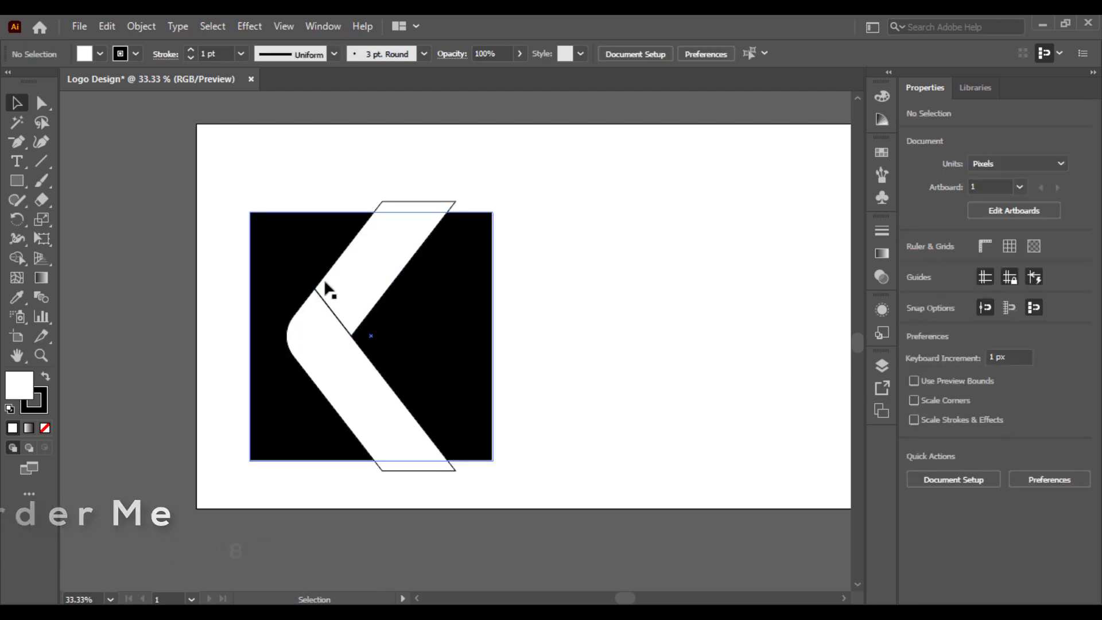
# - Move the chevron straight left about 159 px so its rounded corner extends past the rectangle's left edge
pyautogui.click(345, 290)
pyautogui.keyDown('shift'); pyautogui.click(345, 290); pyautogui.keyUp('shift')
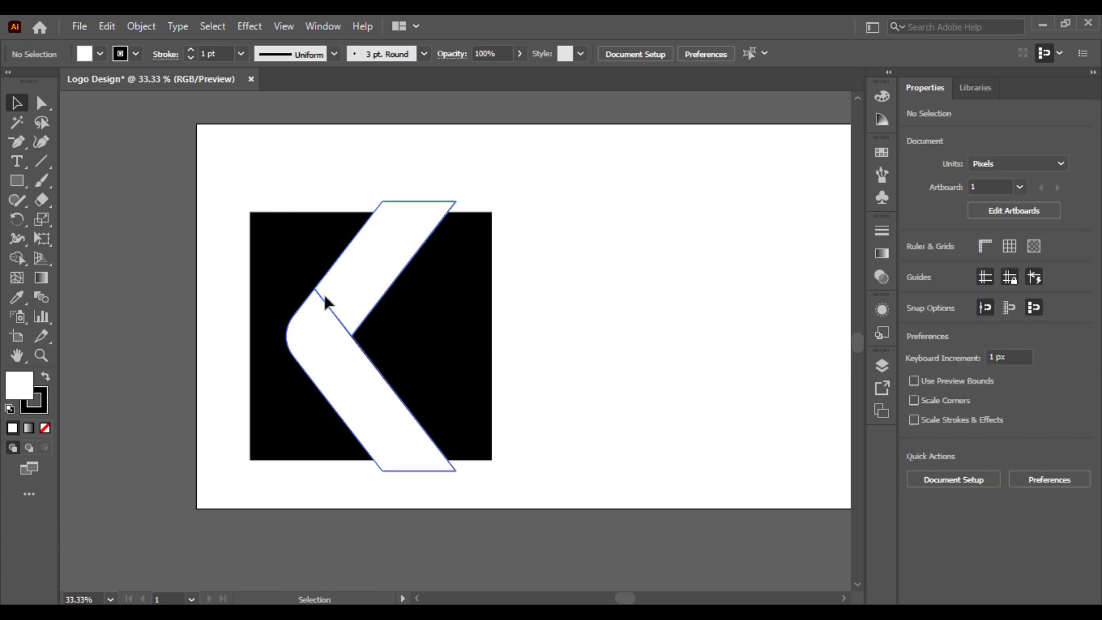
pyautogui.moveTo(322, 298); pyautogui.dragTo(290, 284)
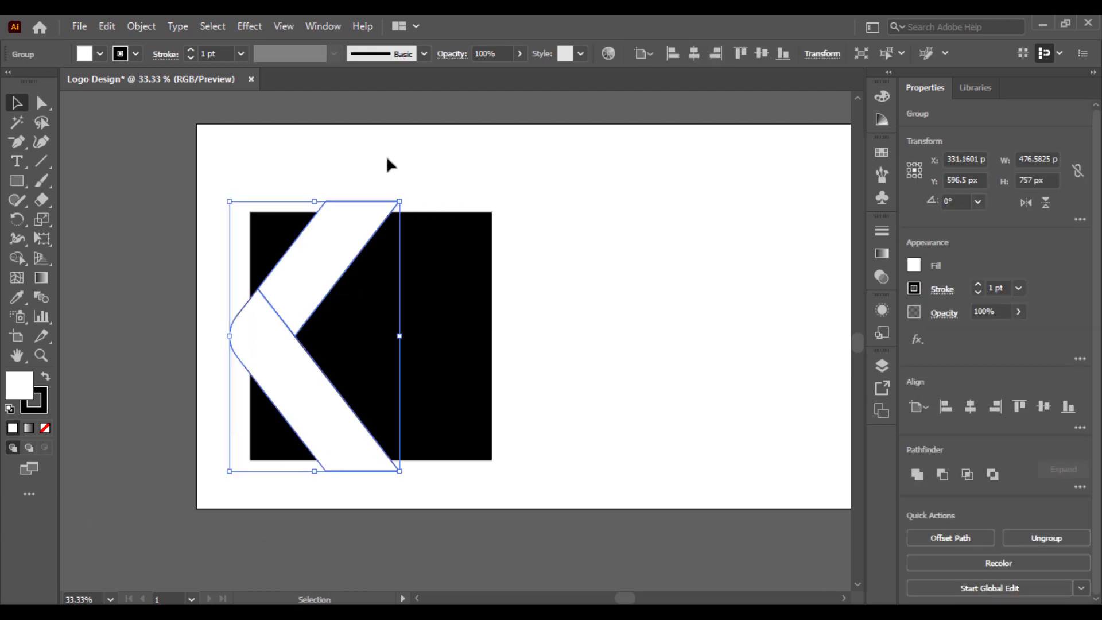
# - Select all the artwork and split off the two black corner triangles outside the chevron with the Shape Builder tool
pyautogui.click(247, 464)
pyautogui.hotkey('ctrl', 'a')
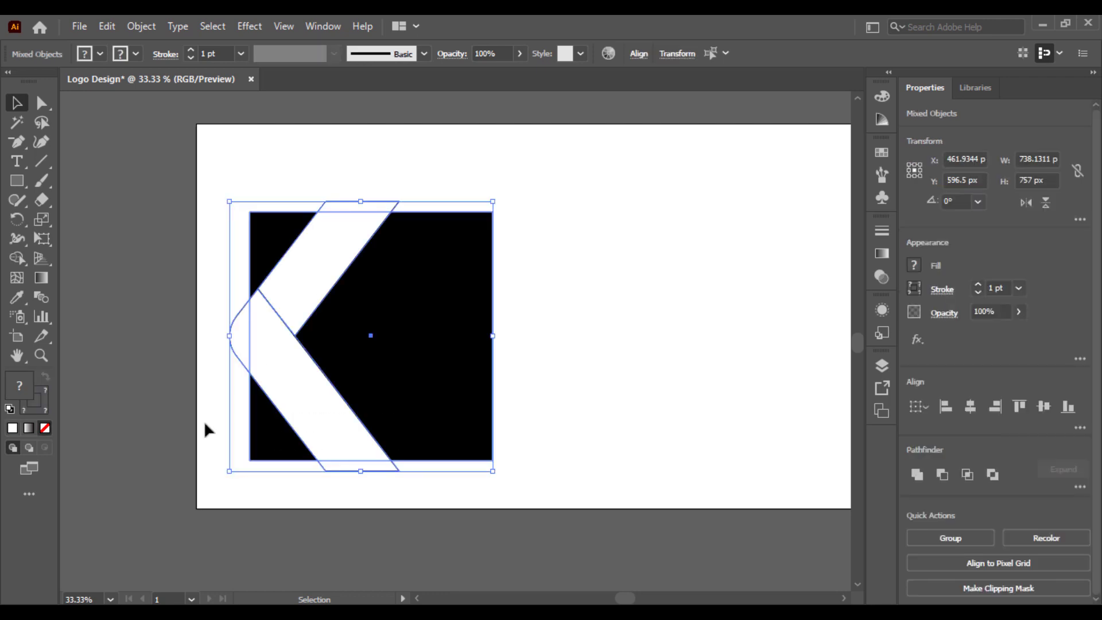
pyautogui.click(16, 260)
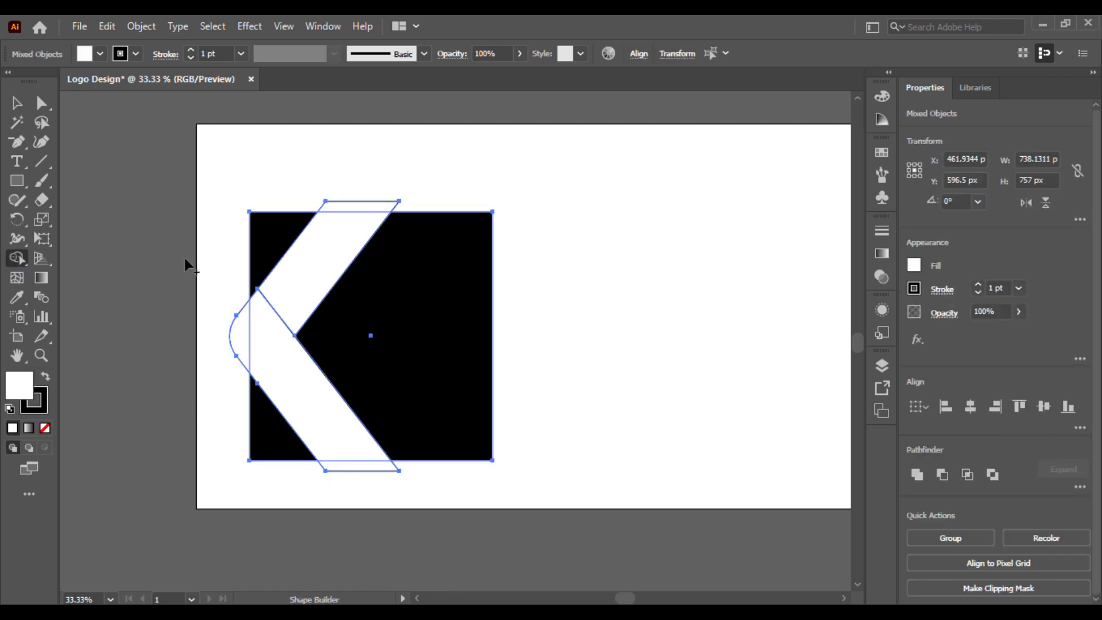
pyautogui.click(275, 252)
pyautogui.click(270, 430)
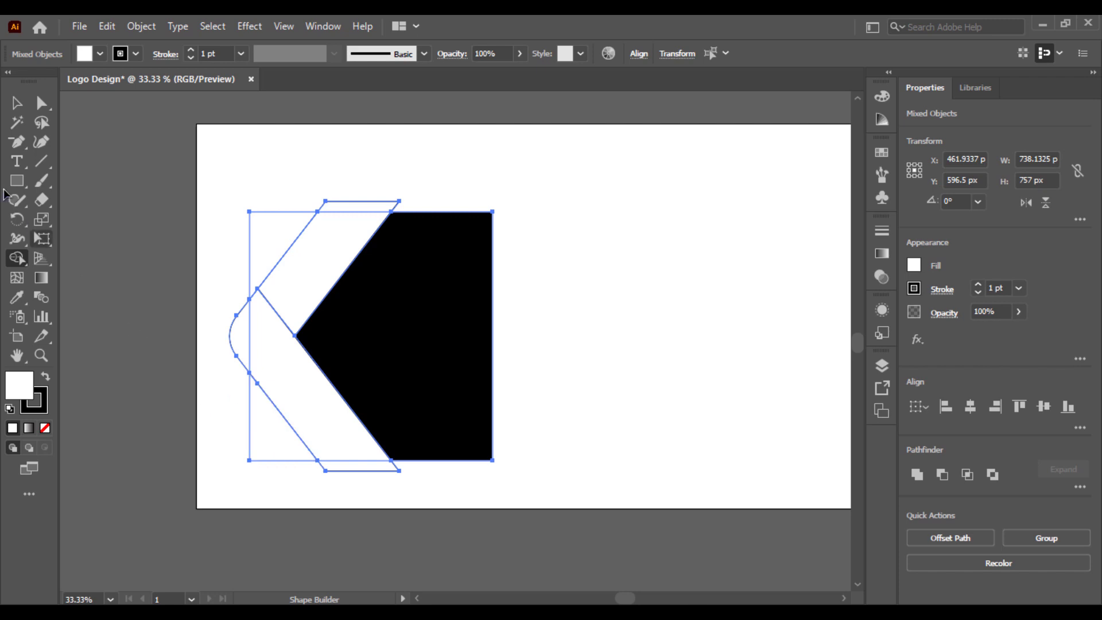
# - Pull the remaining large rectangle piece out from behind the chevron and delete it
pyautogui.click(16, 103)
pyautogui.click(454, 140)
pyautogui.click(422, 320)
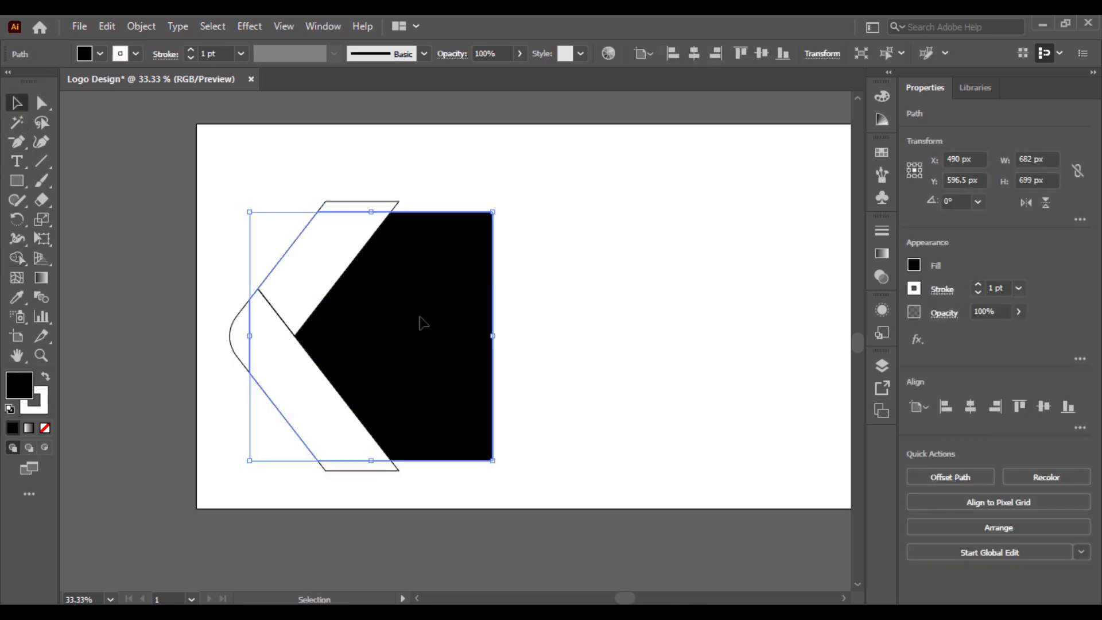
pyautogui.moveTo(449, 323); pyautogui.dragTo(547, 319)
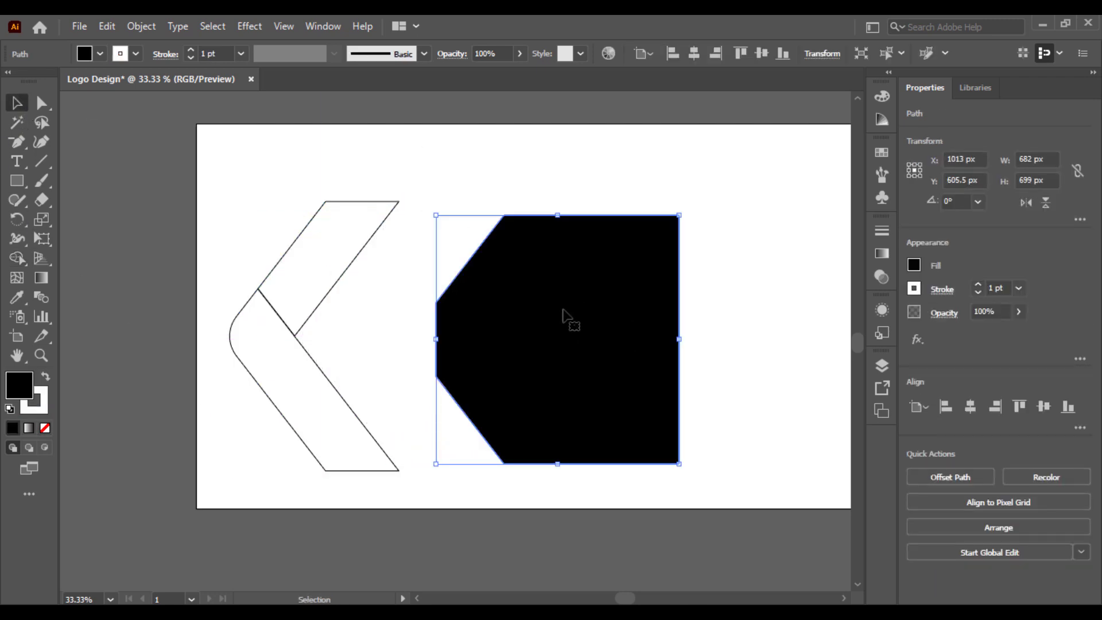
pyautogui.press('Delete')
# - Select the two corner triangles beside the chevron and fill them with black (000000)
pyautogui.click(259, 233)
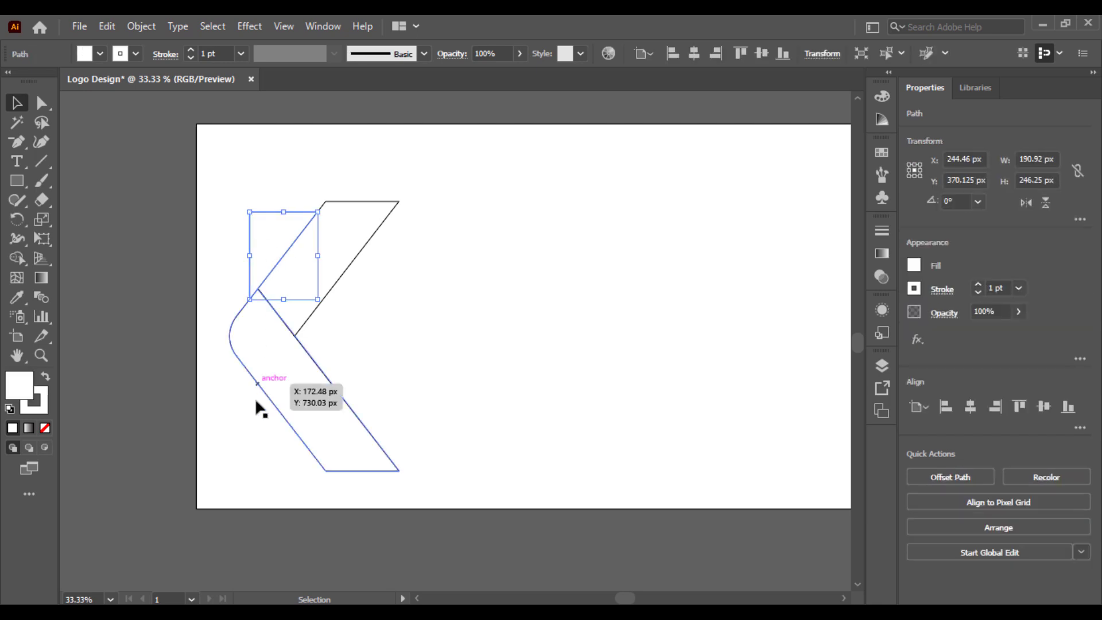
pyautogui.click(253, 413)
pyautogui.keyDown('shift'); pyautogui.click(266, 228); pyautogui.keyUp('shift')
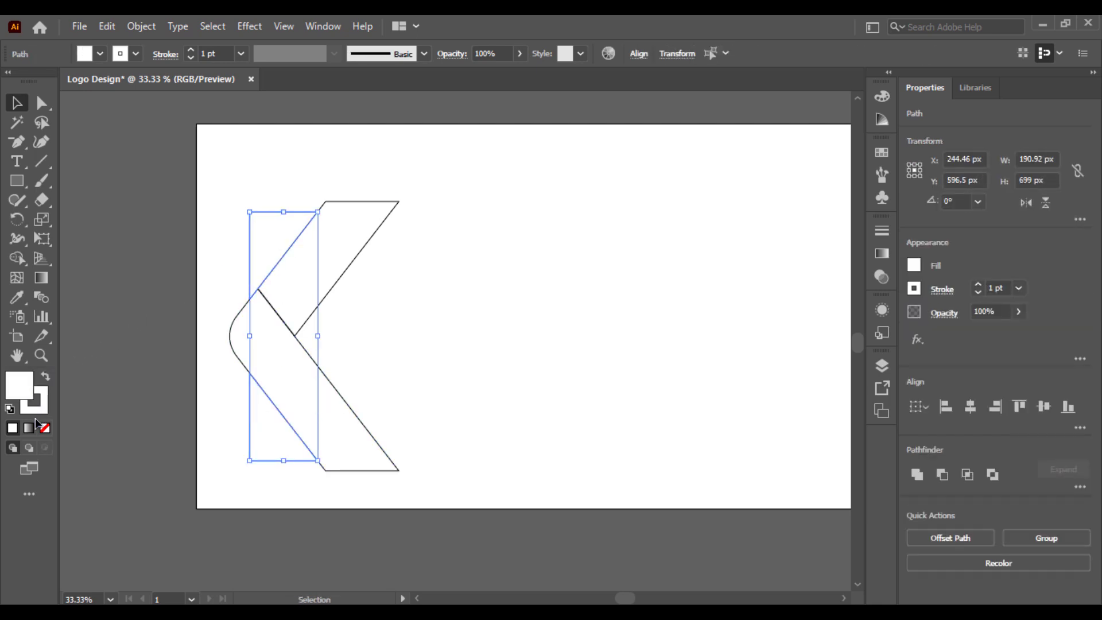
pyautogui.doubleClick(15, 387)
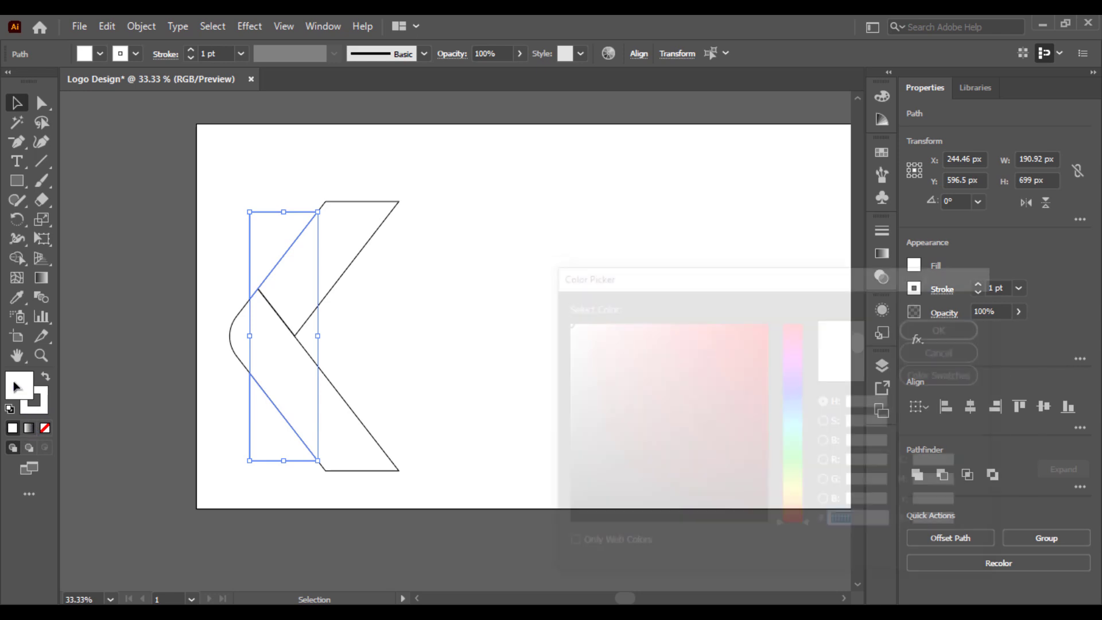
pyautogui.moveTo(581, 439); pyautogui.dragTo(565, 542)
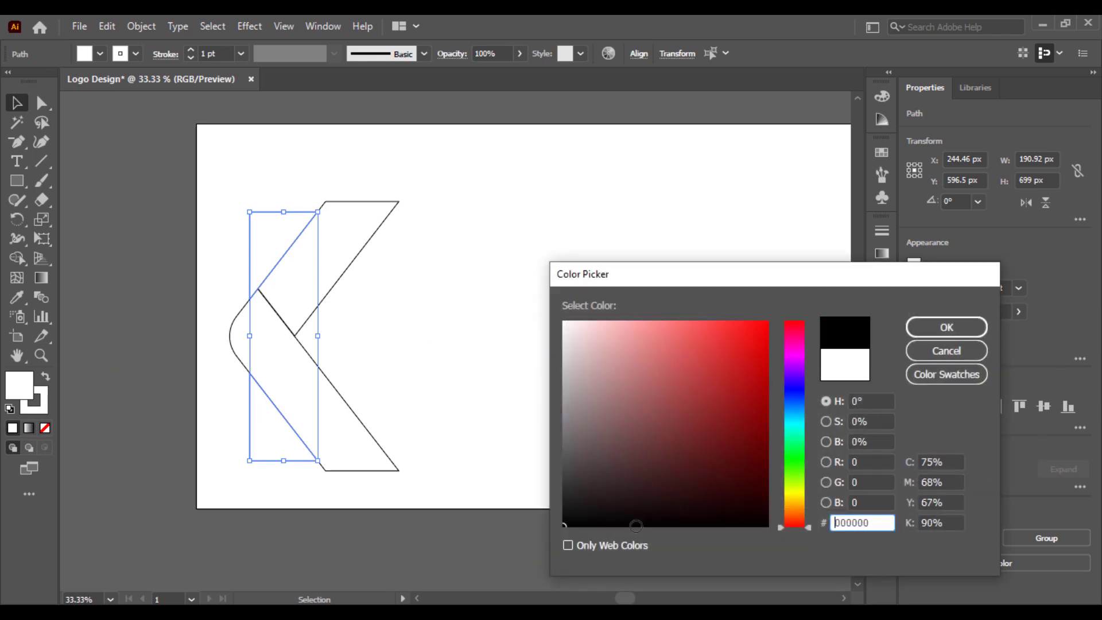
pyautogui.click(916, 333)
pyautogui.click(463, 337)
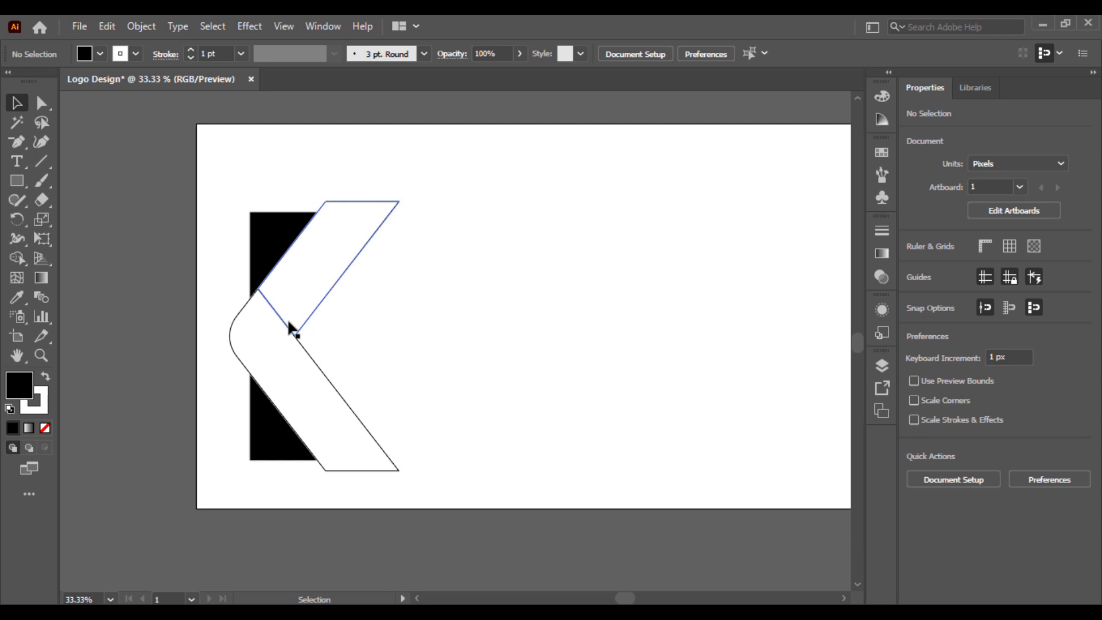
# - Move the chevron group right about 80 px to leave a gap beside the triangles and squash it to about 700 px high
pyautogui.moveTo(289, 324); pyautogui.dragTo(315, 325)
pyautogui.moveTo(344, 202); pyautogui.dragTo(345, 212)
pyautogui.moveTo(345, 471); pyautogui.dragTo(343, 461)
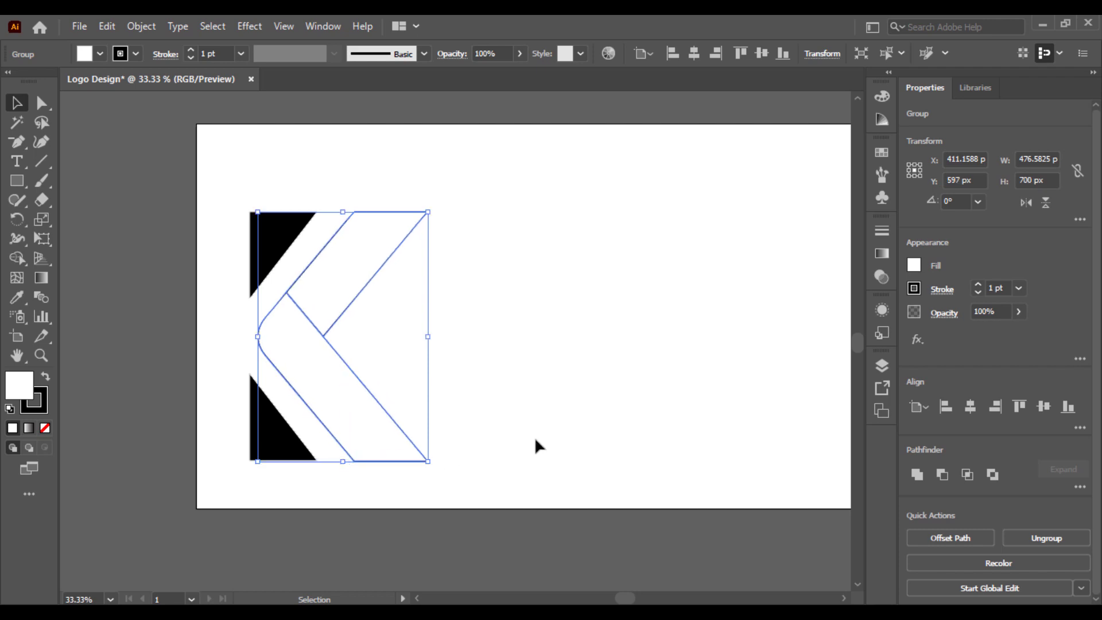
# - Fine-tune the chevron's lower edge to line up with the lower triangle's base, making the group 699 px high
pyautogui.click(535, 437)
pyautogui.hotkey('ctrl', '=')
pyautogui.hotkey('ctrl', '=')
pyautogui.moveTo(543, 435); pyautogui.dragTo(731, 426)
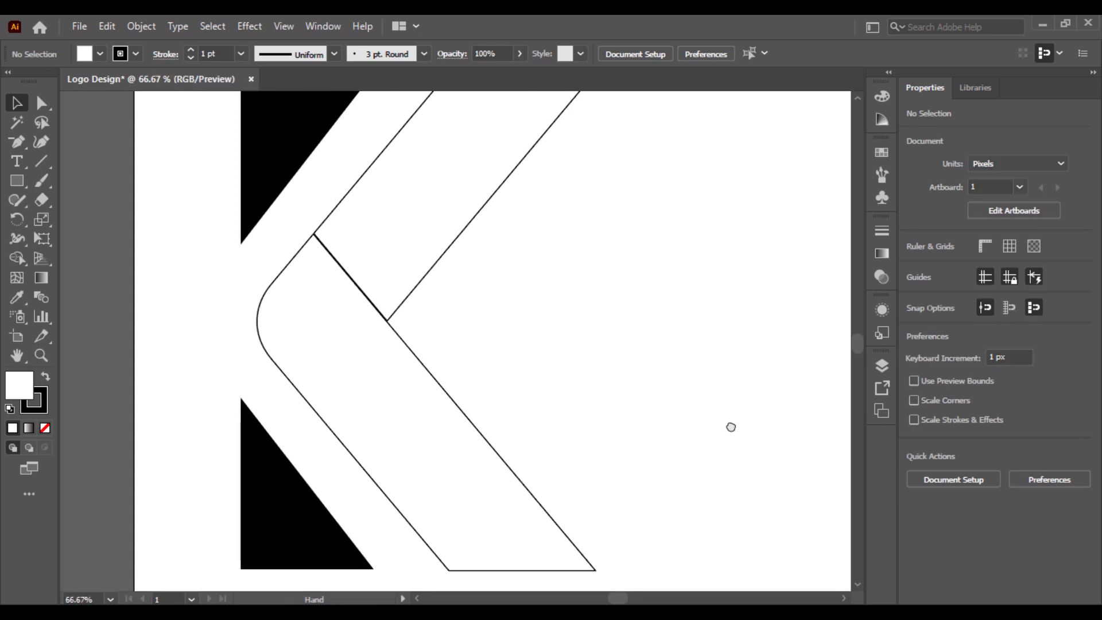
pyautogui.moveTo(626, 460); pyautogui.dragTo(425, 569)
pyautogui.click(691, 477)
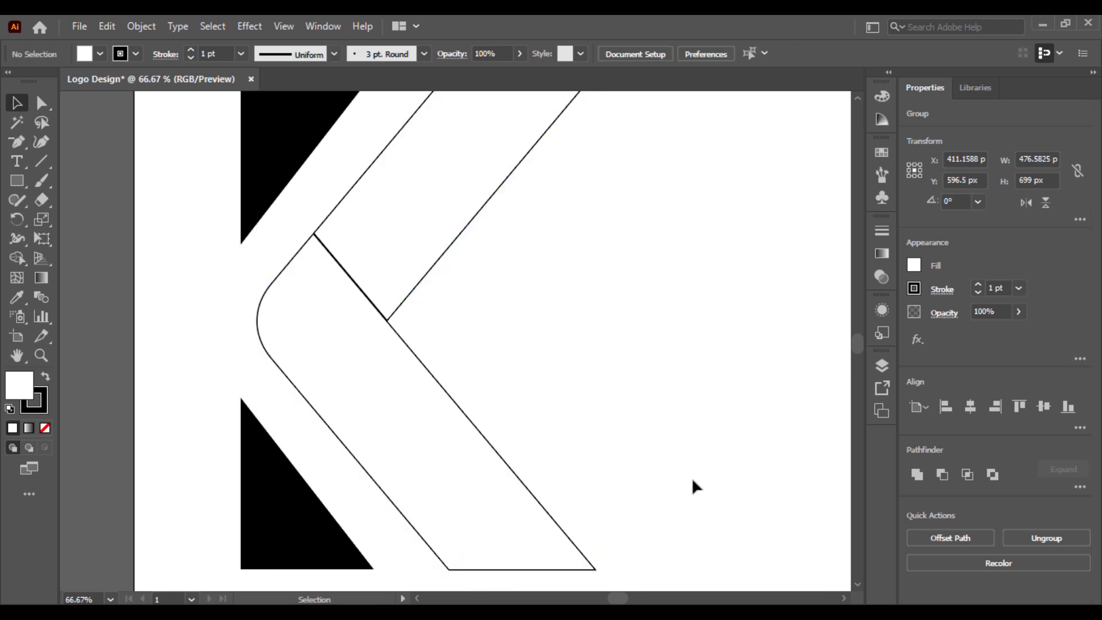
# - Paste the two copied gradient swatch squares onto the artboard above the logo
pyautogui.moveTo(625, 376); pyautogui.dragTo(553, 416)
pyautogui.hotkey('ctrl', '-')
pyautogui.hotkey('ctrl', 'v')
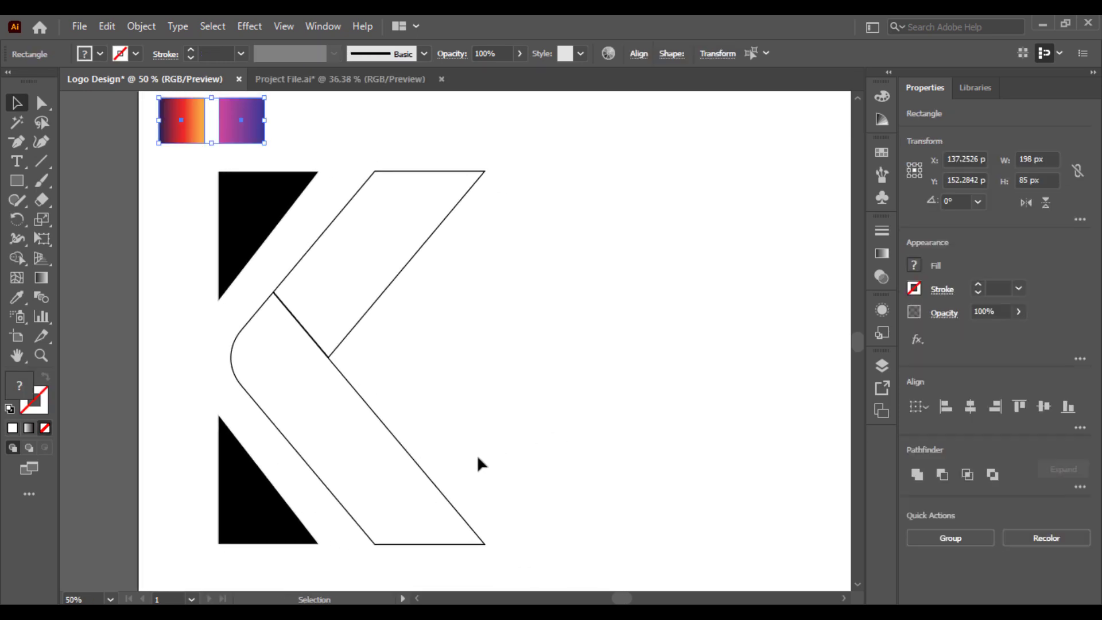
pyautogui.click(470, 394)
# - Remove the chevron group's stroke and fill it with the navy-red-orange gradient sampled from the first swatch
pyautogui.click(321, 384)
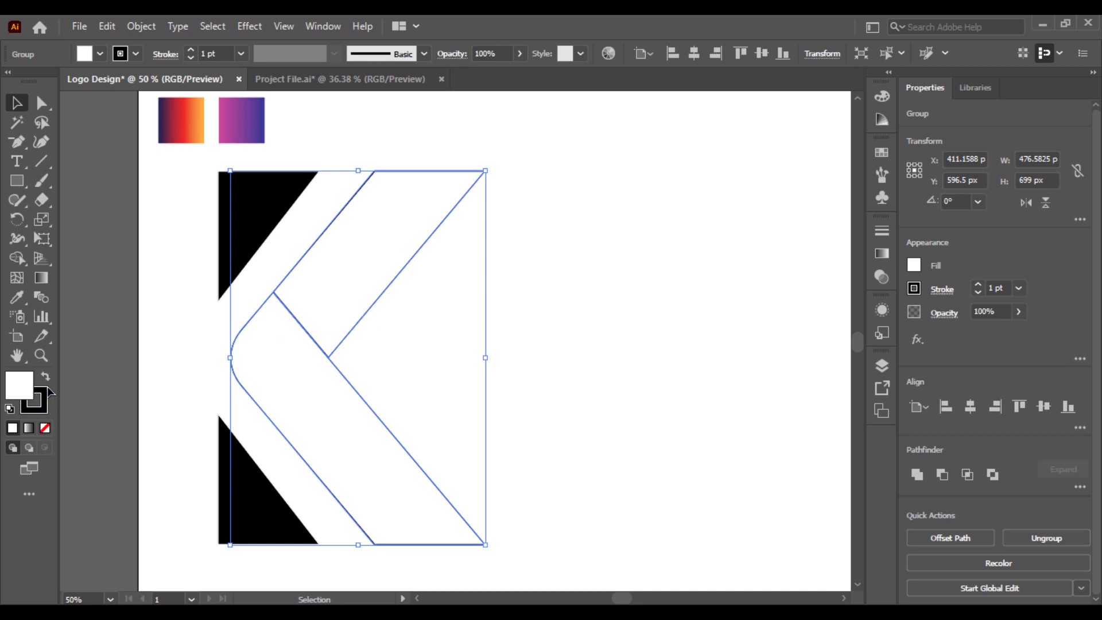
pyautogui.click(45, 414)
pyautogui.click(45, 428)
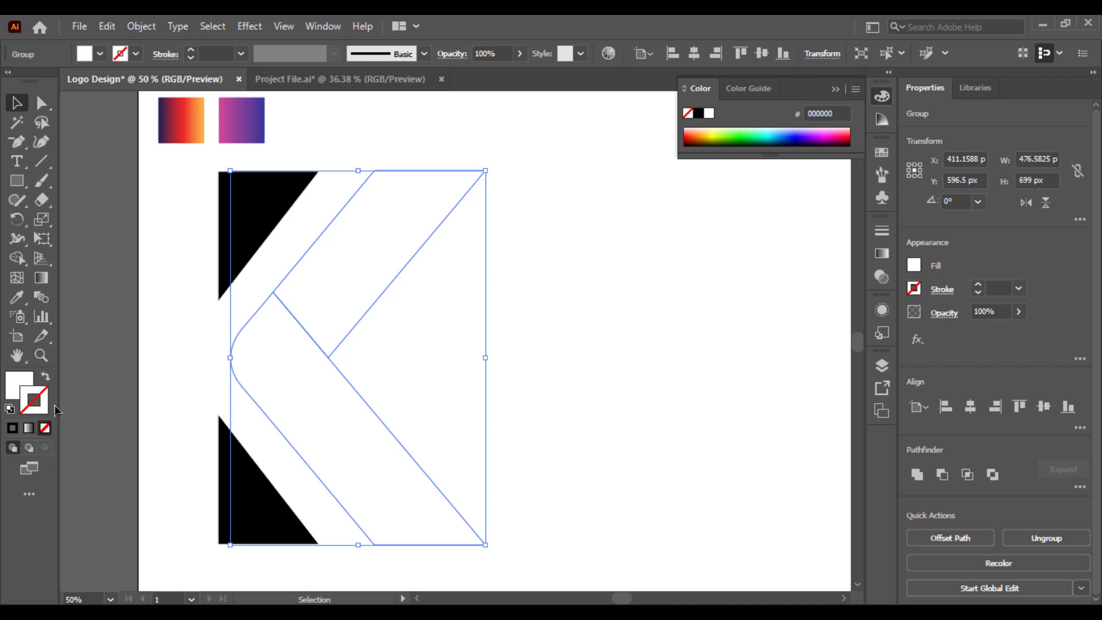
pyautogui.click(20, 390)
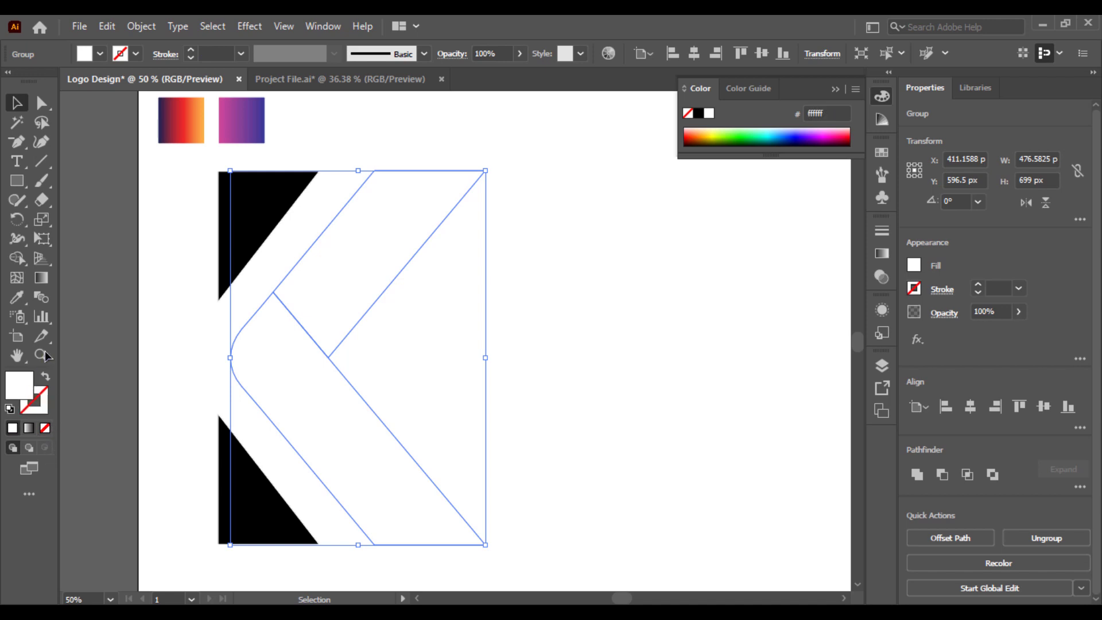
pyautogui.click(16, 297)
pyautogui.click(179, 115)
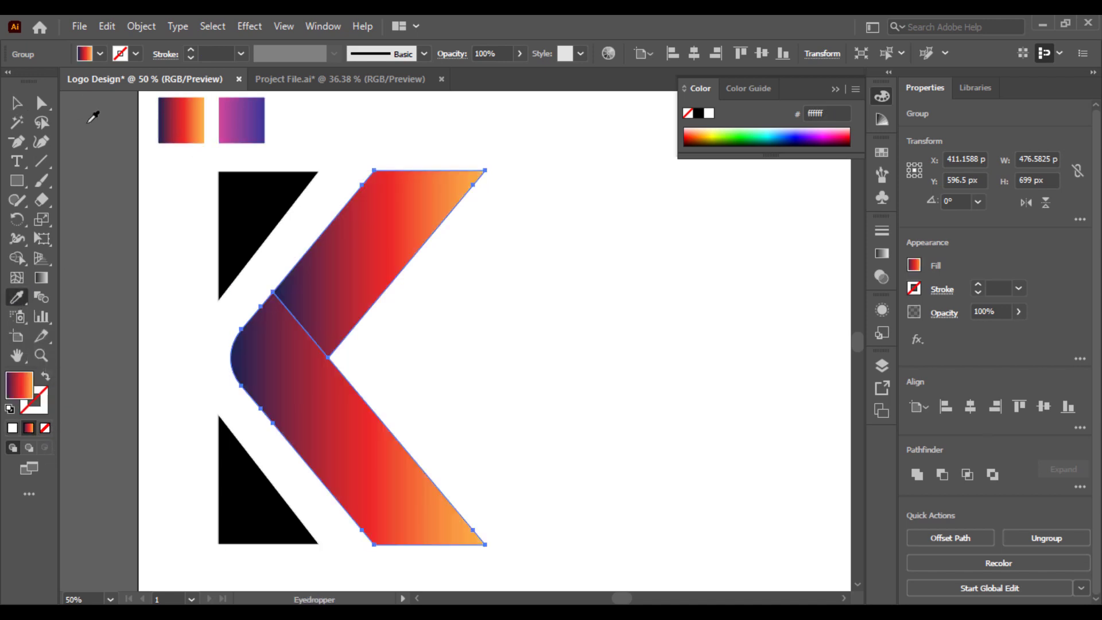
pyautogui.click(18, 103)
pyautogui.click(607, 278)
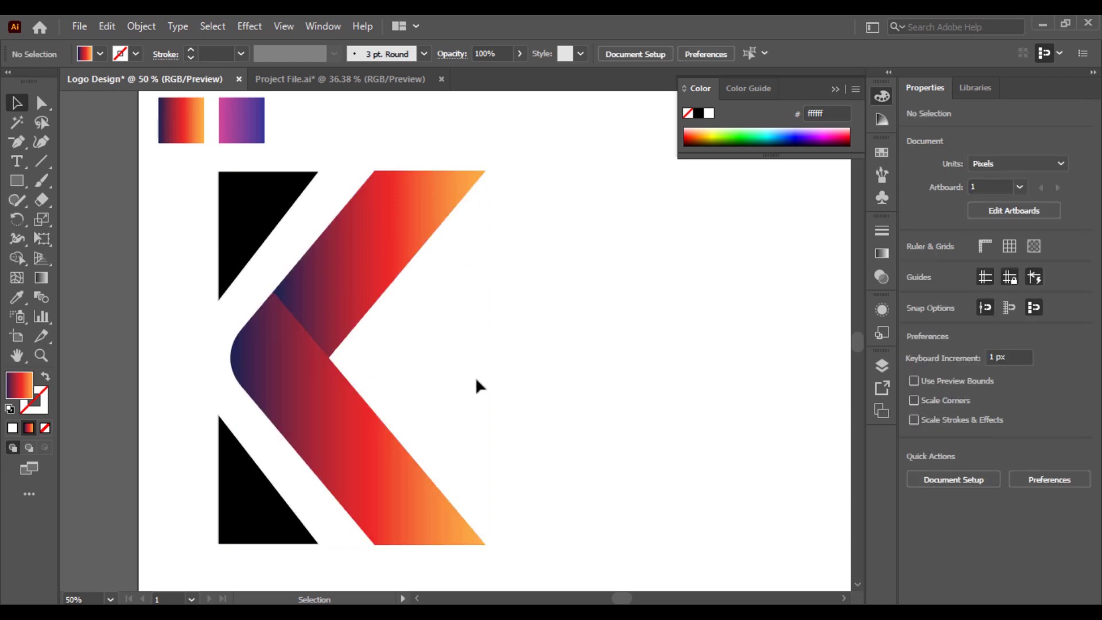
# - Ungroup the chevron into its two separate bars
pyautogui.click(339, 401)
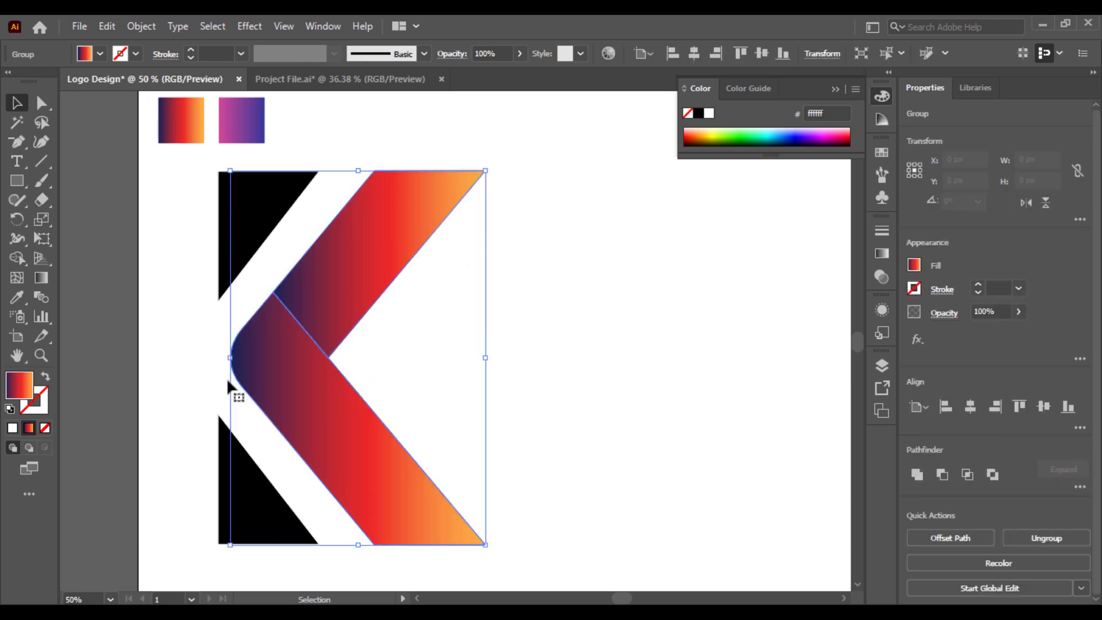
pyautogui.click(44, 278)
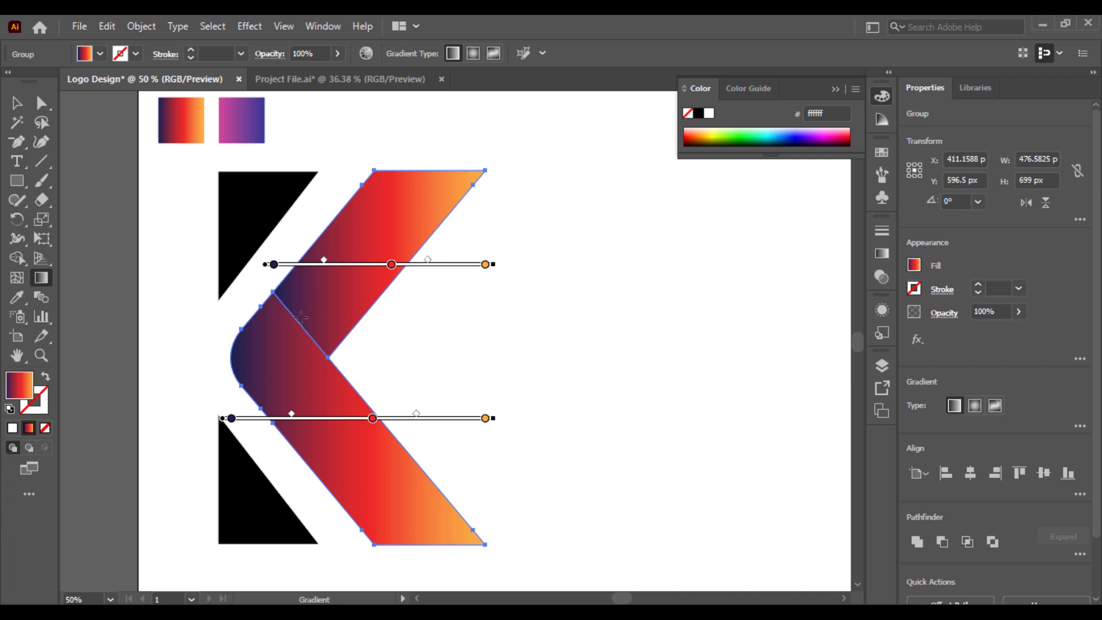
pyautogui.click(25, 110)
pyautogui.rightClick(370, 243)
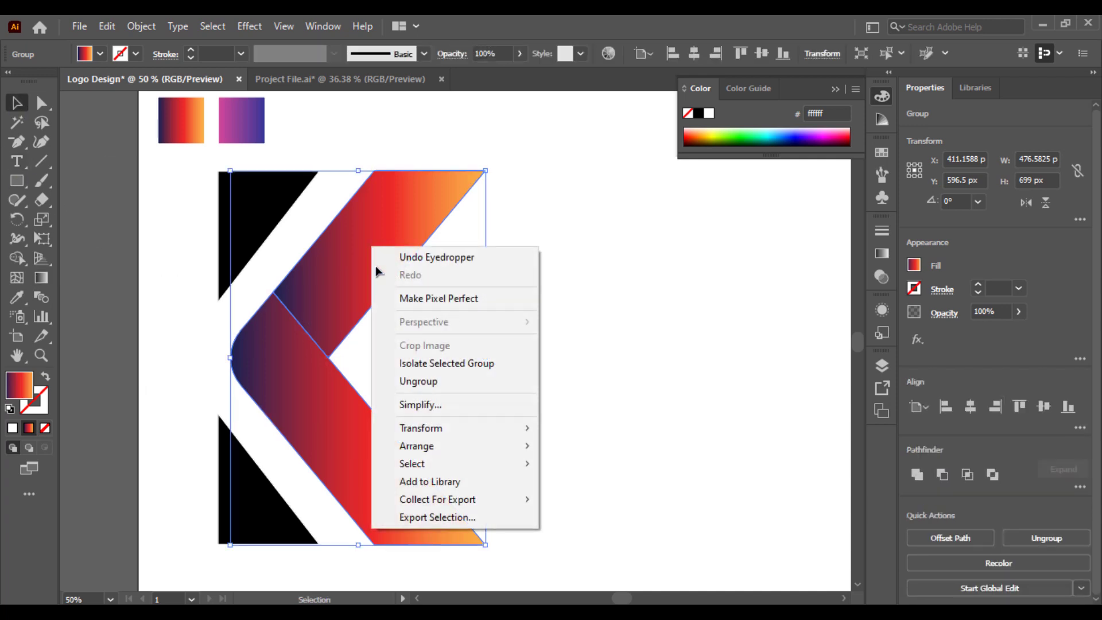
pyautogui.click(409, 381)
pyautogui.click(537, 357)
# - Redirect the lower bar's gradient with the Gradient tool to run steeply downward from navy above the bar to orange at its lower end
pyautogui.click(364, 413)
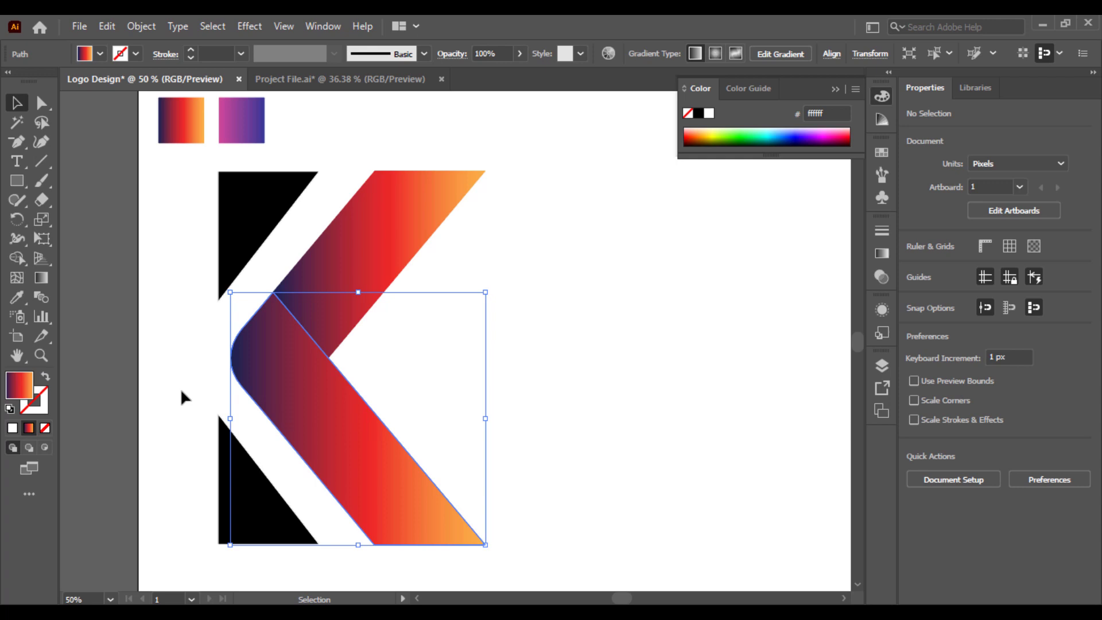
pyautogui.click(44, 278)
pyautogui.moveTo(218, 320); pyautogui.dragTo(489, 441)
pyautogui.moveTo(392, 403); pyautogui.dragTo(237, 153)
pyautogui.moveTo(268, 200); pyautogui.dragTo(341, 252)
pyautogui.moveTo(308, 185); pyautogui.dragTo(383, 467)
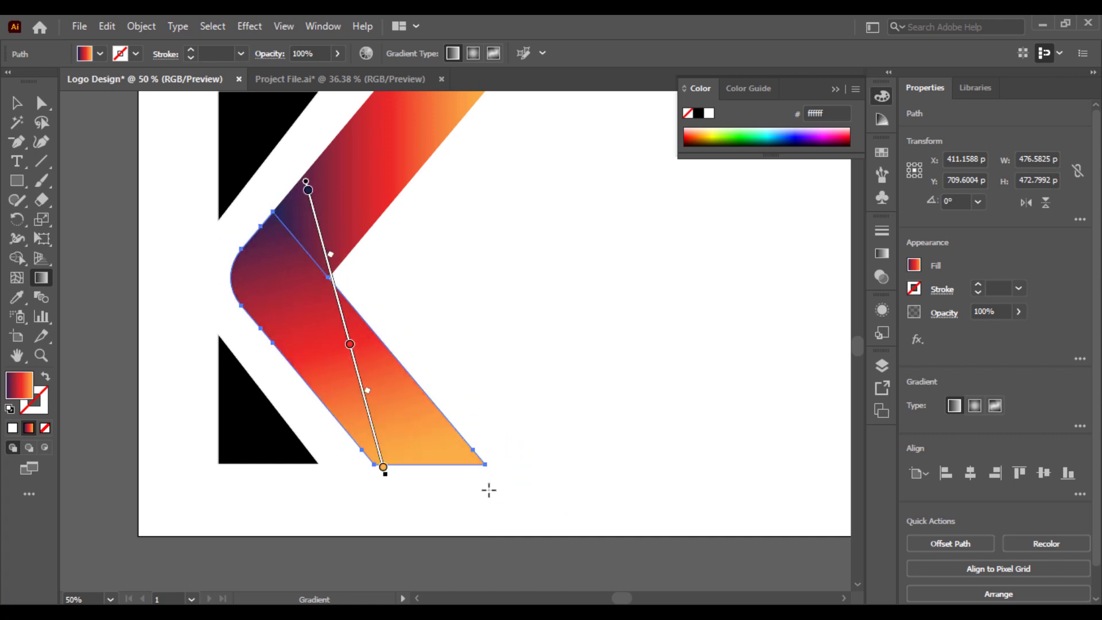
# - Redirect the lower bar's gradient diagonally, from navy at its lower-right end to orange past the rounded elbow
pyautogui.moveTo(488, 489); pyautogui.dragTo(143, 238)
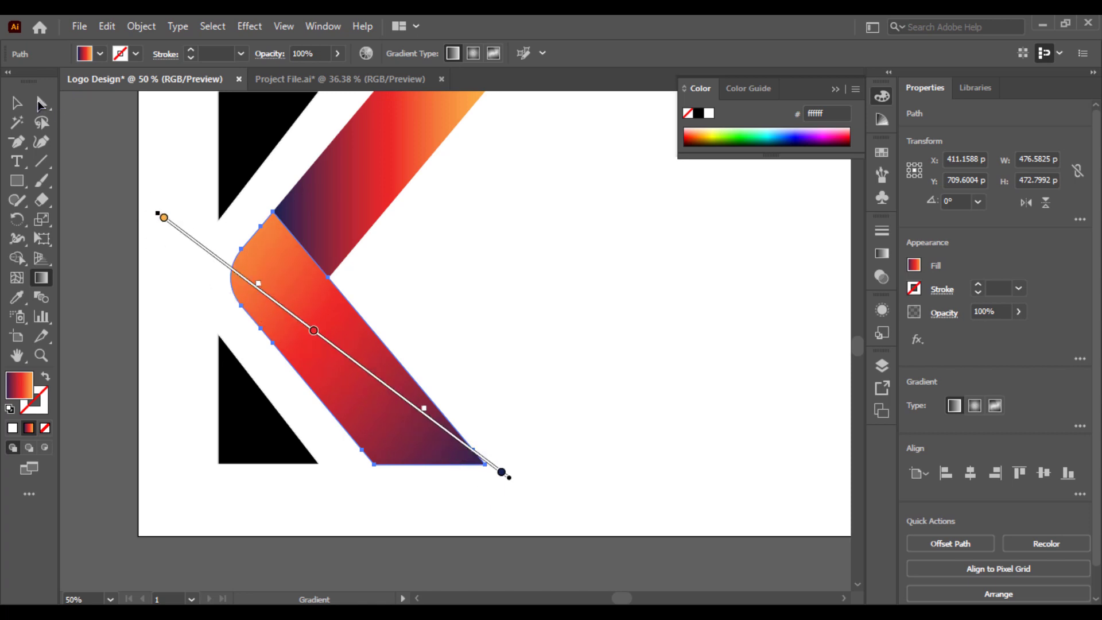
pyautogui.press('v')
# - Redirect the upper bar's gradient diagonally, from navy at the joint with the lower bar up to orange beyond its upper-right end
pyautogui.click(369, 179)
pyautogui.press('space')
pyautogui.moveTo(512, 232); pyautogui.dragTo(536, 303)
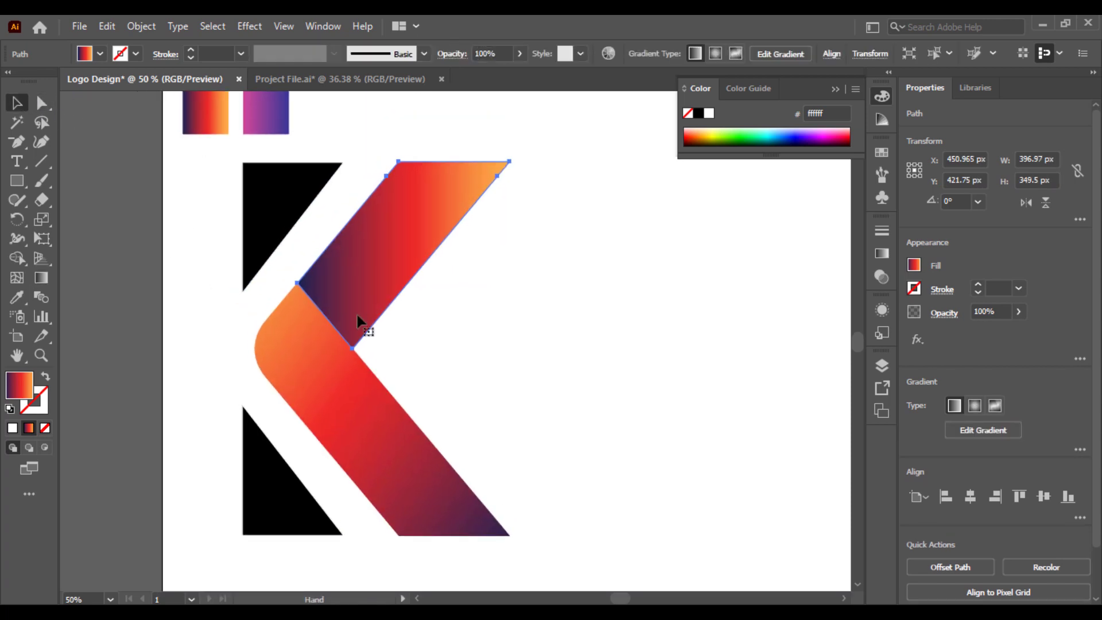
pyautogui.click(26, 276)
pyautogui.click(41, 278)
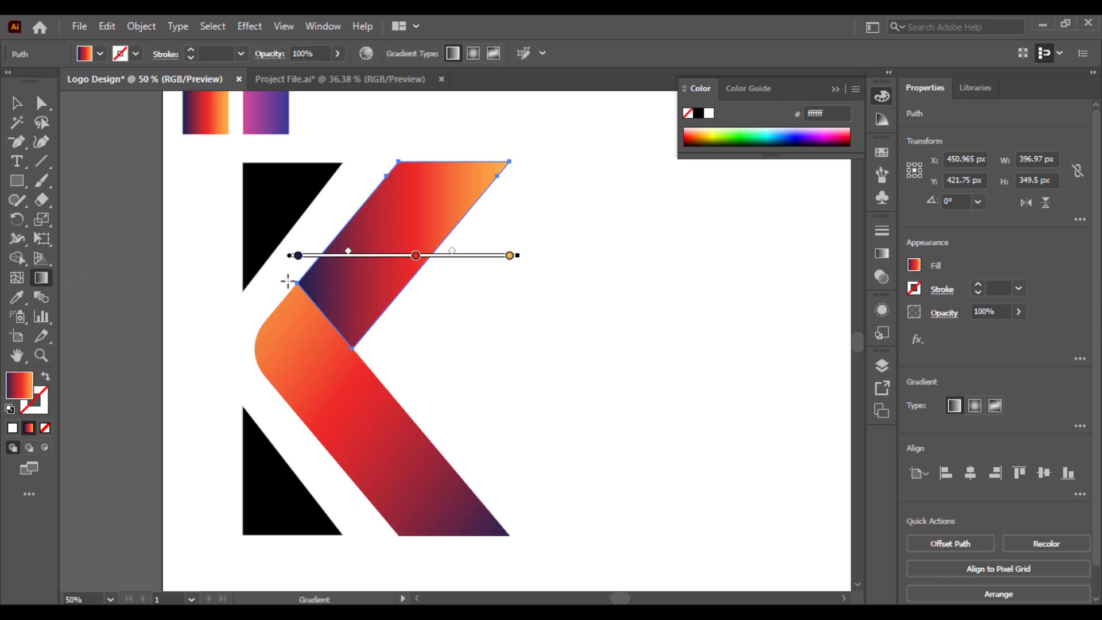
pyautogui.moveTo(452, 157); pyautogui.dragTo(301, 306)
pyautogui.moveTo(315, 355)
pyautogui.mouseDown()
pyautogui.moveTo(345, 315)
pyautogui.moveTo(581, 113)
pyautogui.moveTo(555, 139)
pyautogui.moveTo(575, 121)
pyautogui.mouseUp()
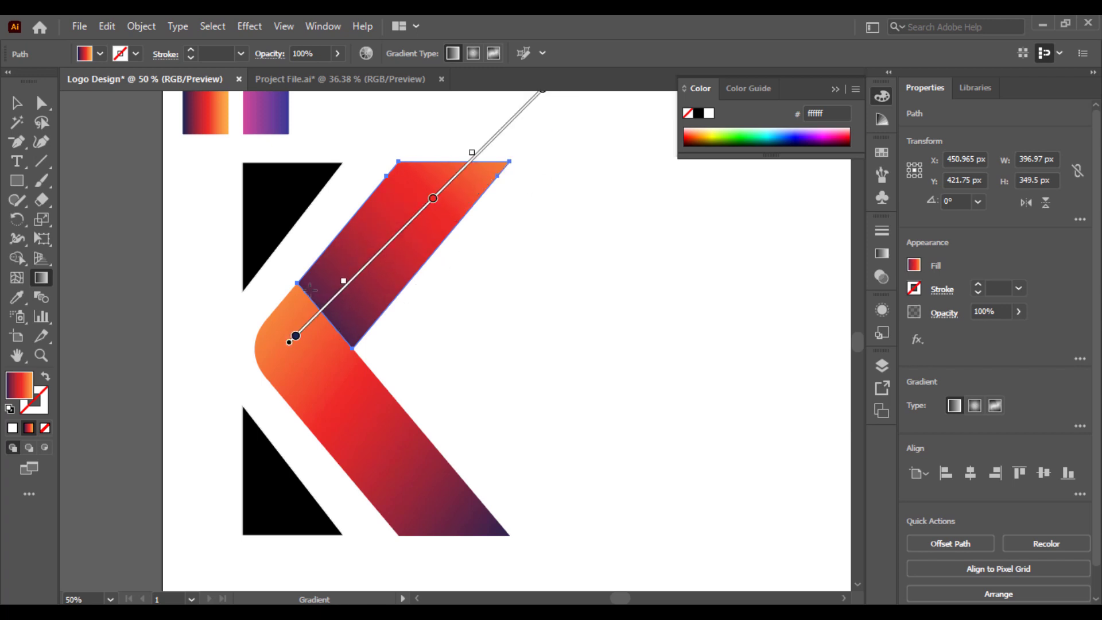
pyautogui.click(17, 104)
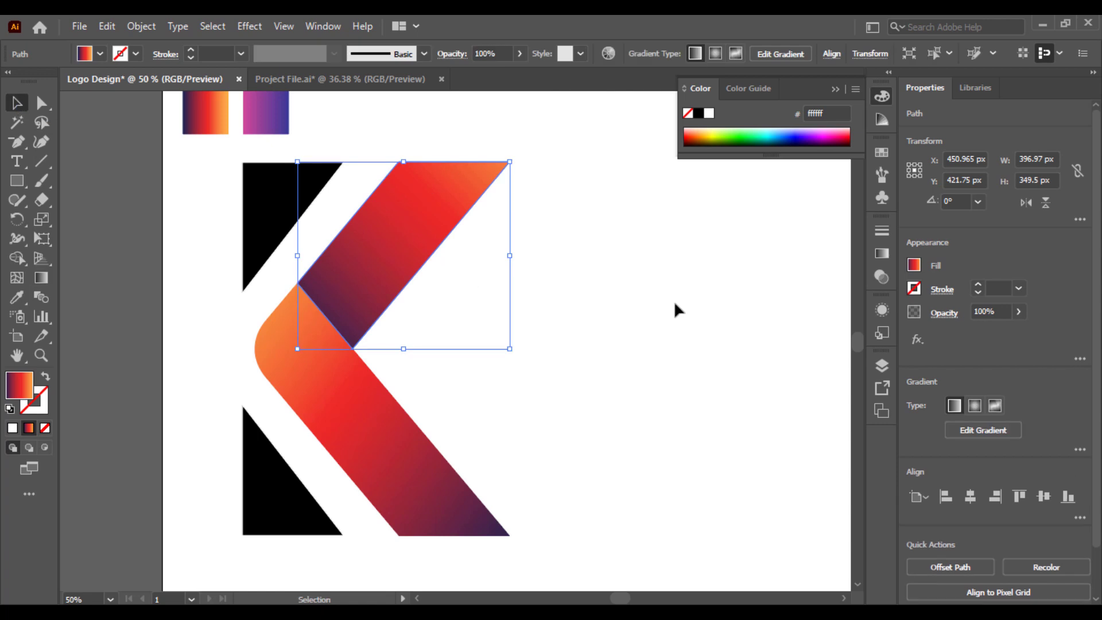
pyautogui.click(647, 308)
# - Fill both black corner triangles with the pink-to-indigo gradient sampled from the second swatch, dropping their stroke
pyautogui.moveTo(603, 310); pyautogui.dragTo(648, 325)
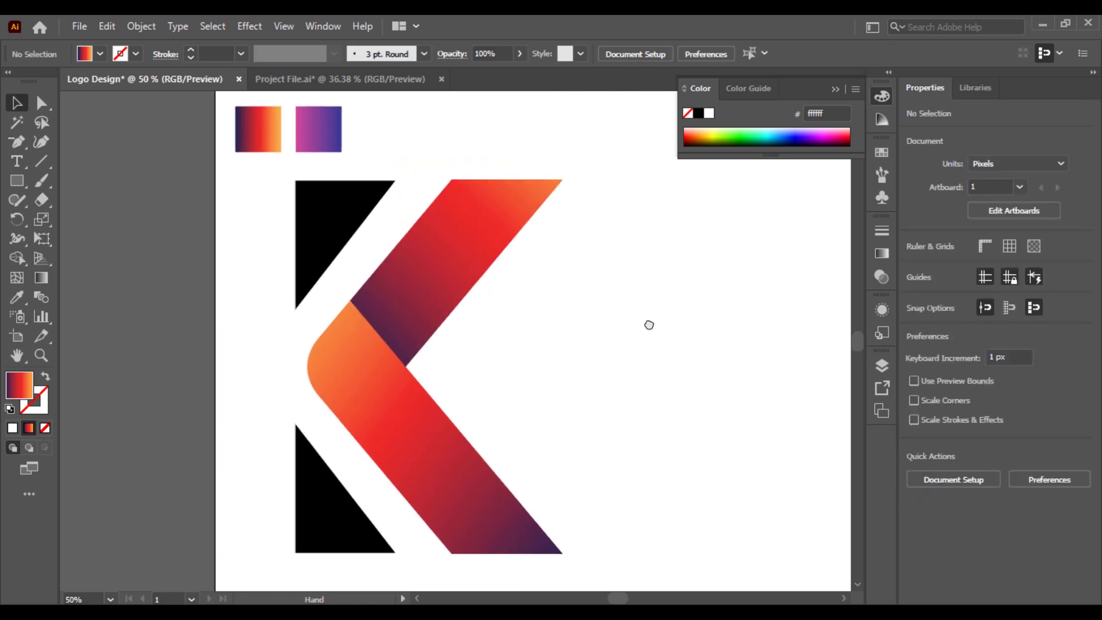
pyautogui.click(345, 229)
pyautogui.keyDown('shift'); pyautogui.click(310, 517); pyautogui.keyUp('shift')
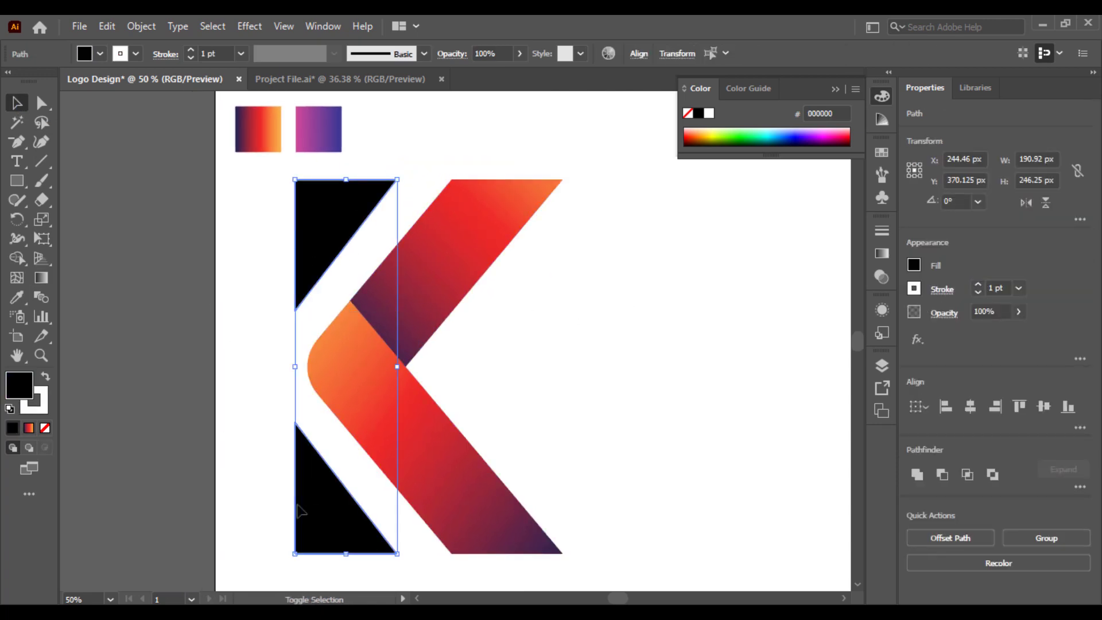
pyautogui.click(15, 297)
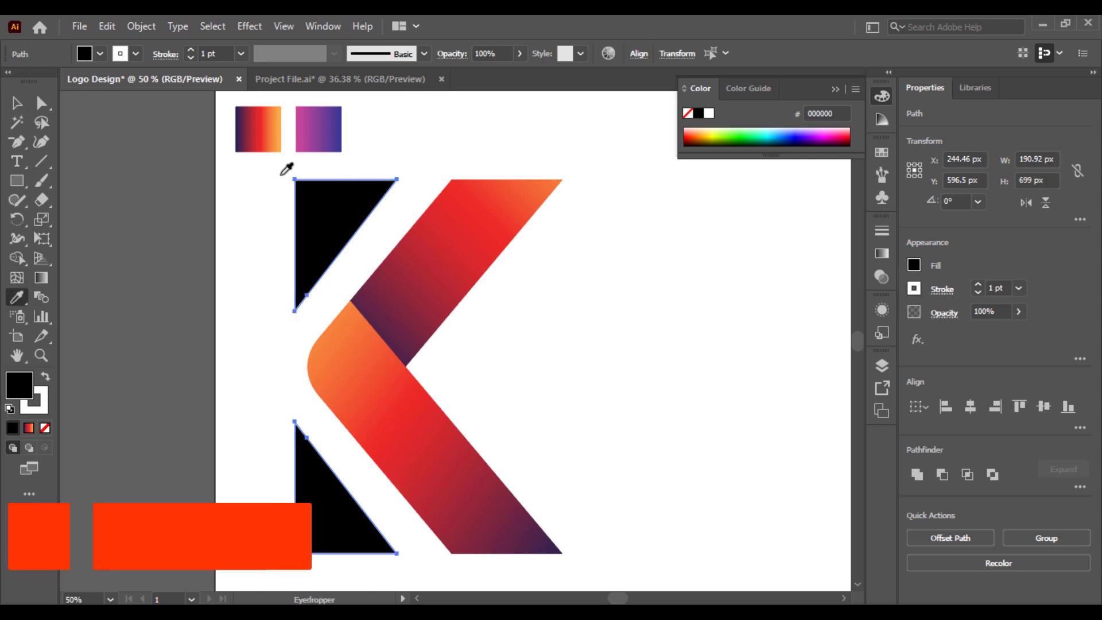
pyautogui.click(315, 138)
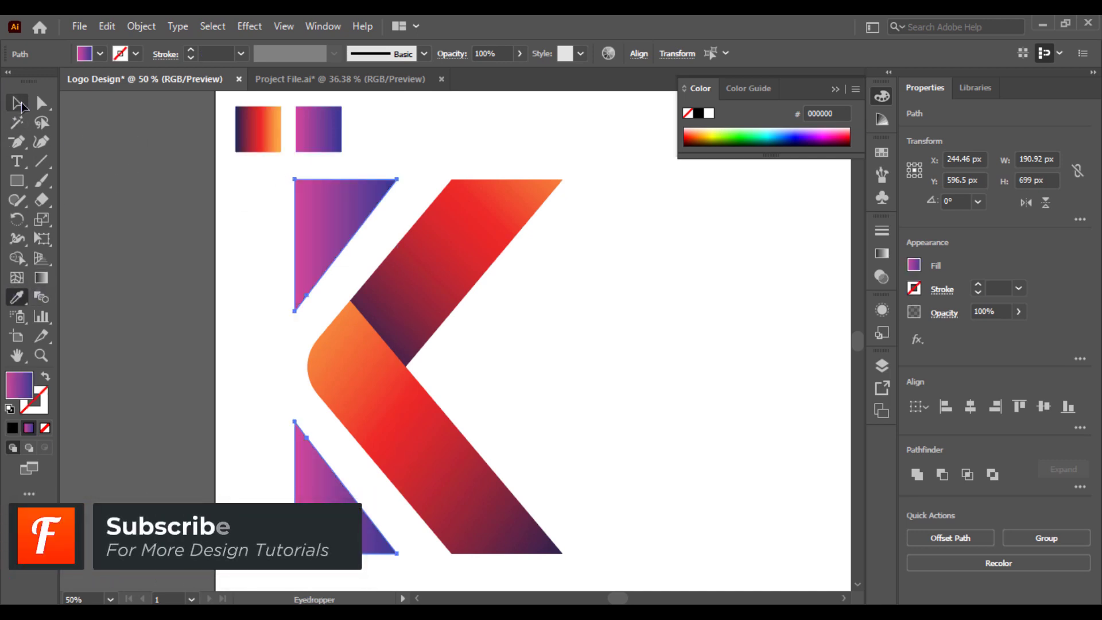
pyautogui.click(21, 106)
pyautogui.click(591, 256)
pyautogui.click(372, 202)
pyautogui.click(562, 270)
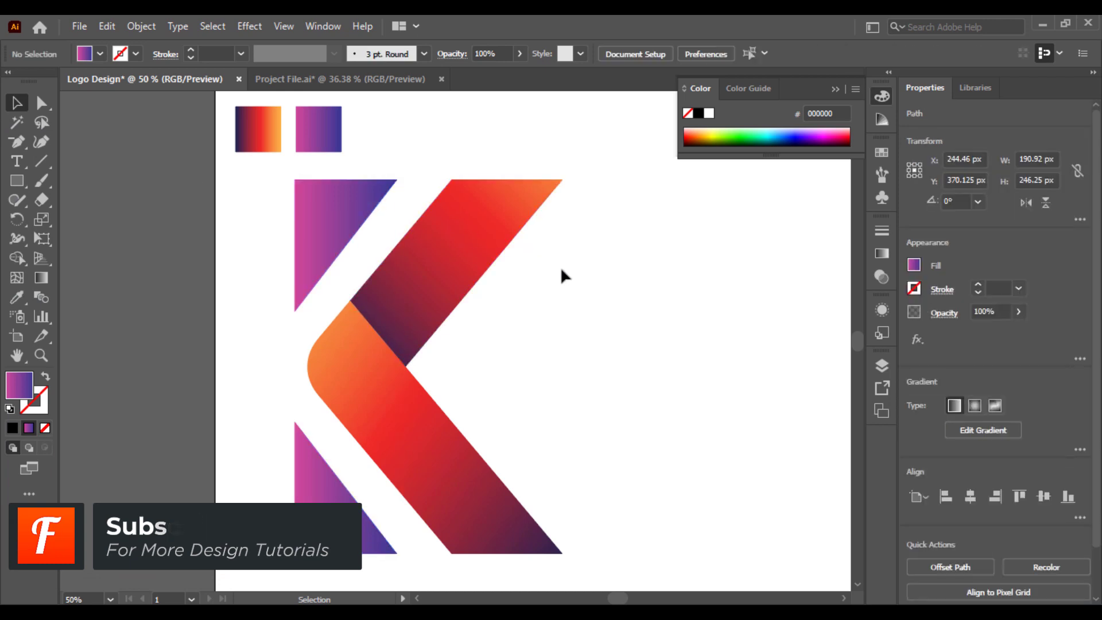
# - Move both chevron bars together horizontally to the right, widening the gap to the corner triangles
pyautogui.moveTo(536, 308); pyautogui.dragTo(370, 370)
pyautogui.click(632, 357)
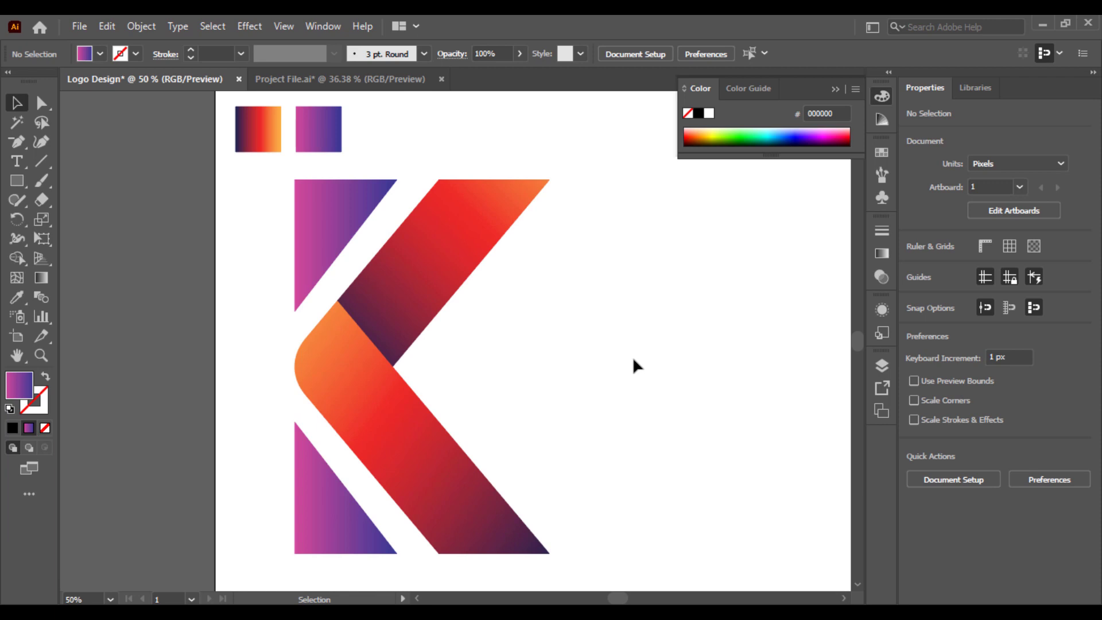
pyautogui.hotkey('ctrl', '-')
pyautogui.hotkey('ctrl', '=')
pyautogui.moveTo(516, 343); pyautogui.dragTo(409, 373)
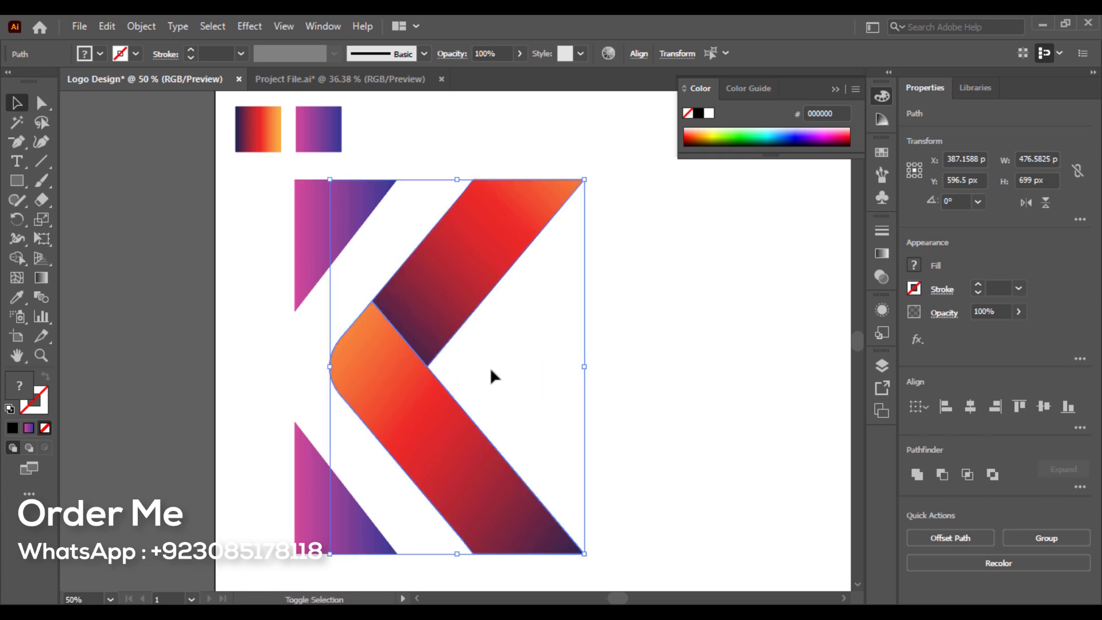
pyautogui.click(655, 342)
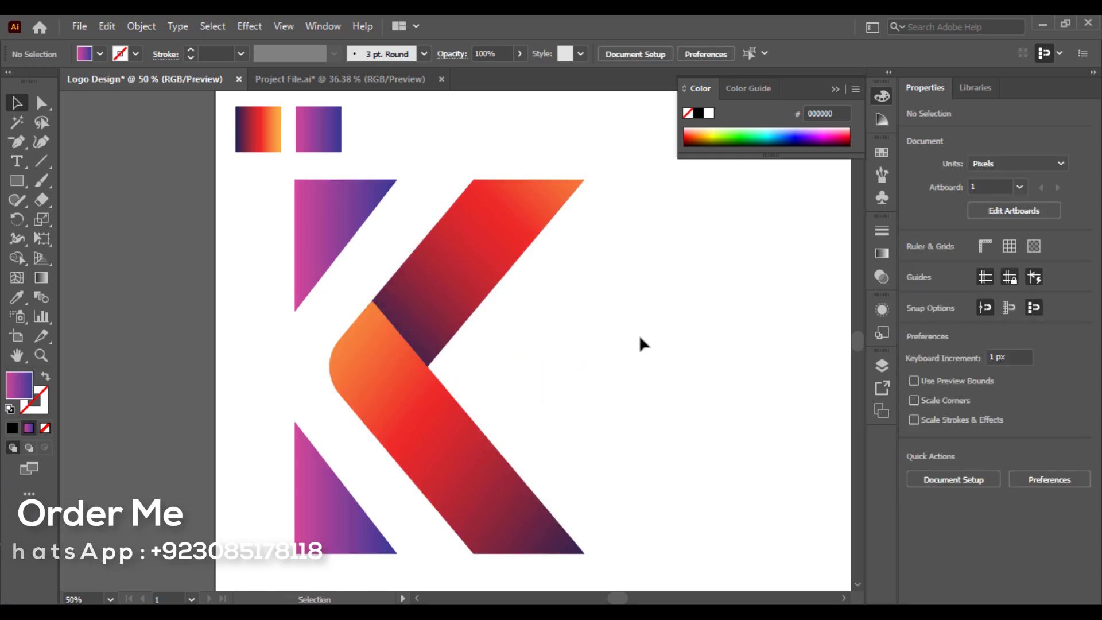
# - Try to adjust the rounding of the lower bar's elbow with the Direct Selection tool
pyautogui.click(319, 226)
pyautogui.keyDown('shift'); pyautogui.click(324, 501); pyautogui.keyUp('shift')
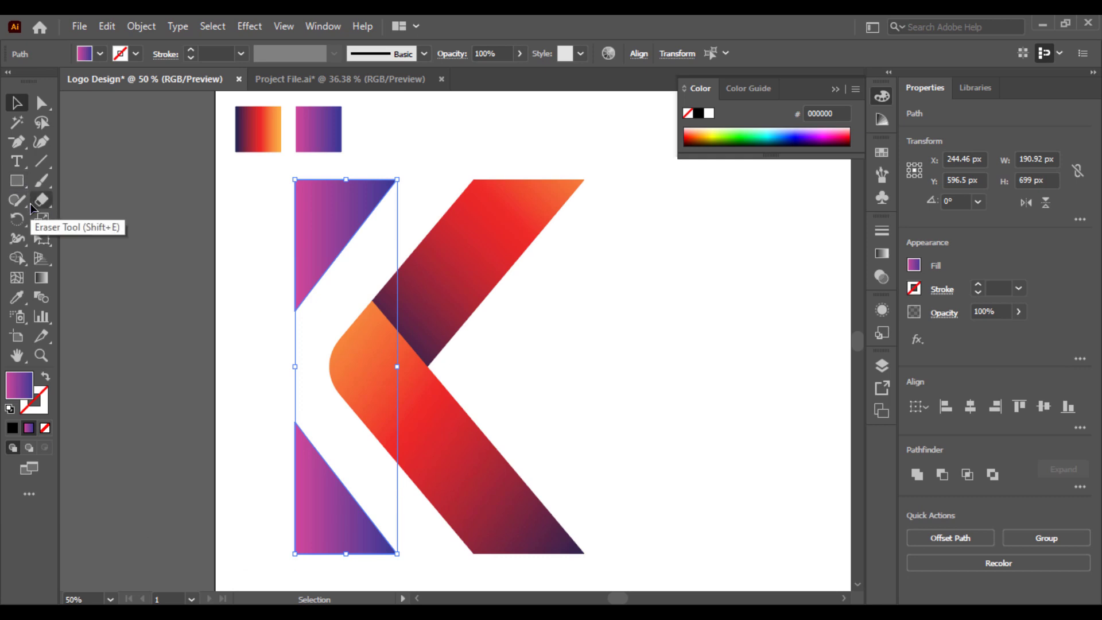
pyautogui.click(379, 366)
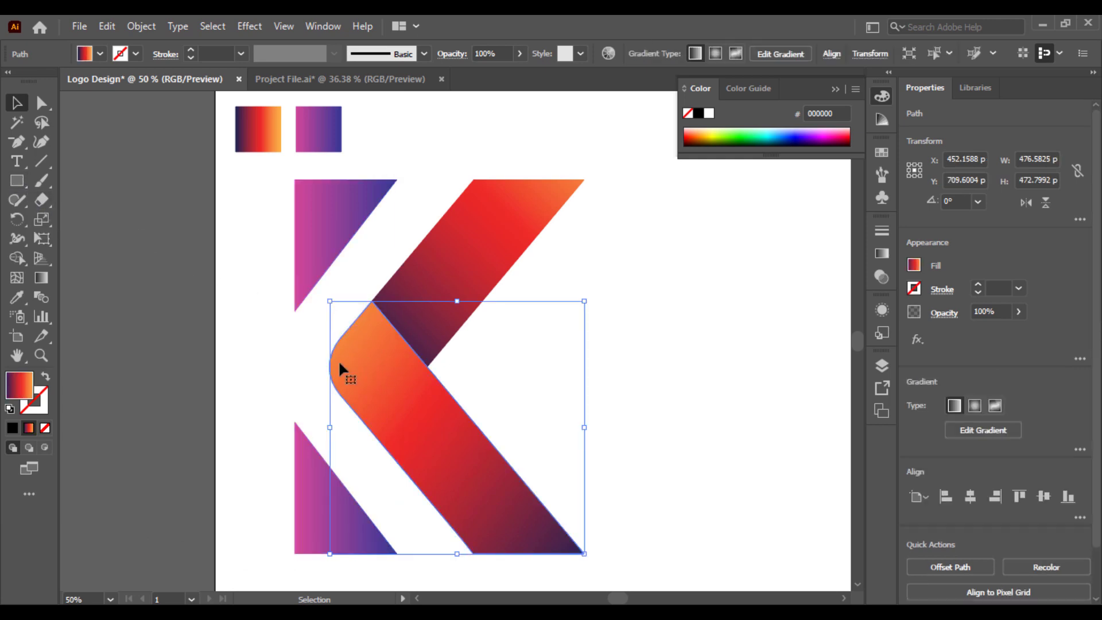
pyautogui.click(40, 104)
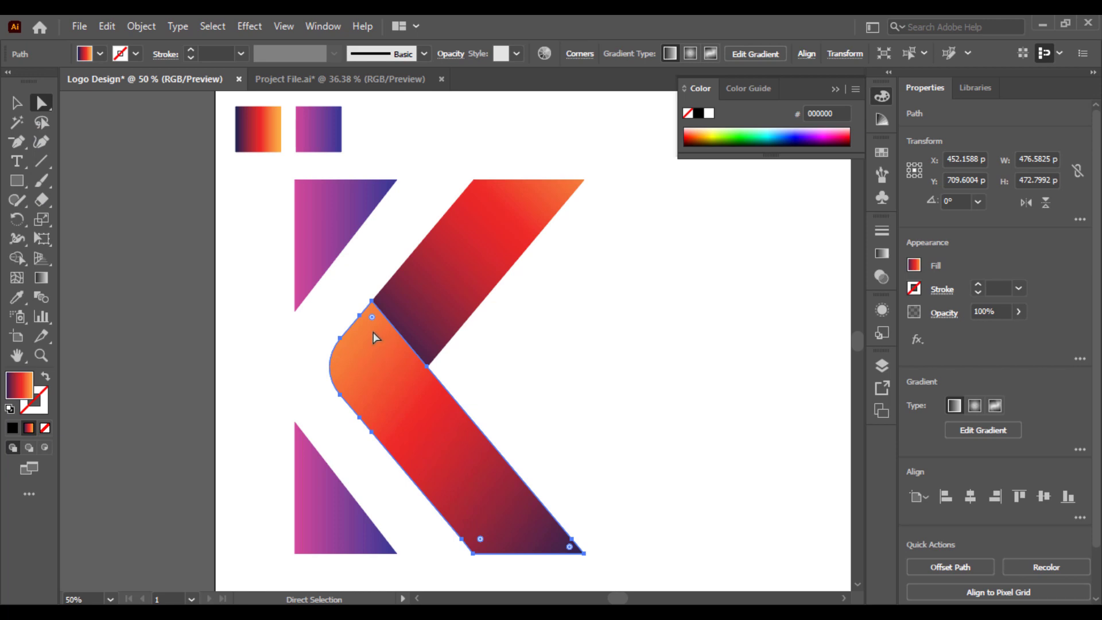
pyautogui.hotkey('ctrl', '+')
pyautogui.hotkey('ctrl', '+')
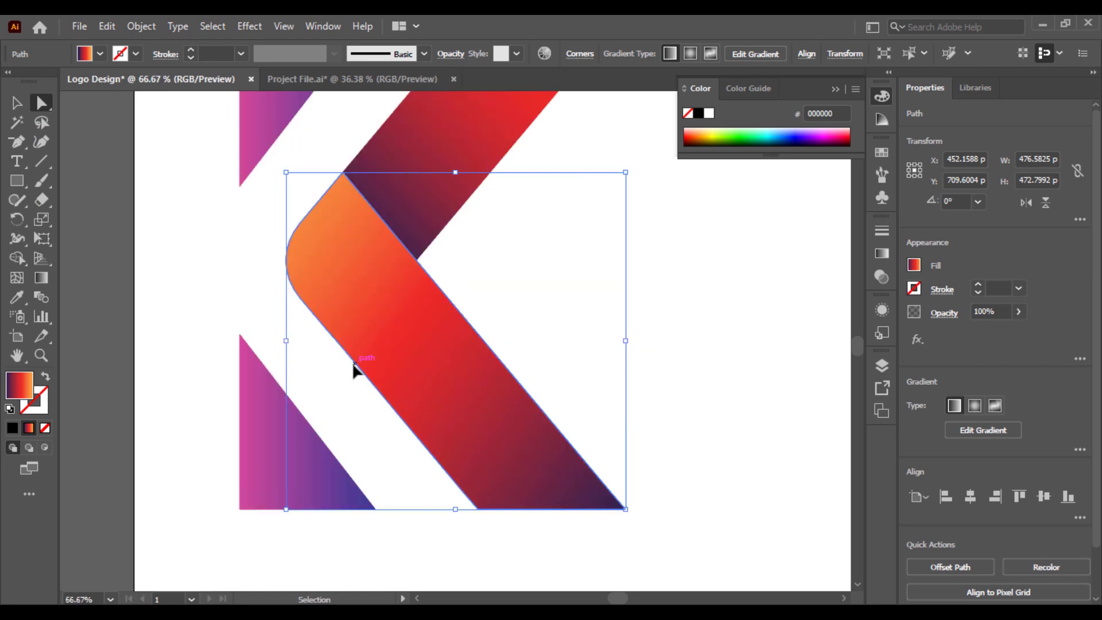
pyautogui.moveTo(353, 367); pyautogui.dragTo(477, 459)
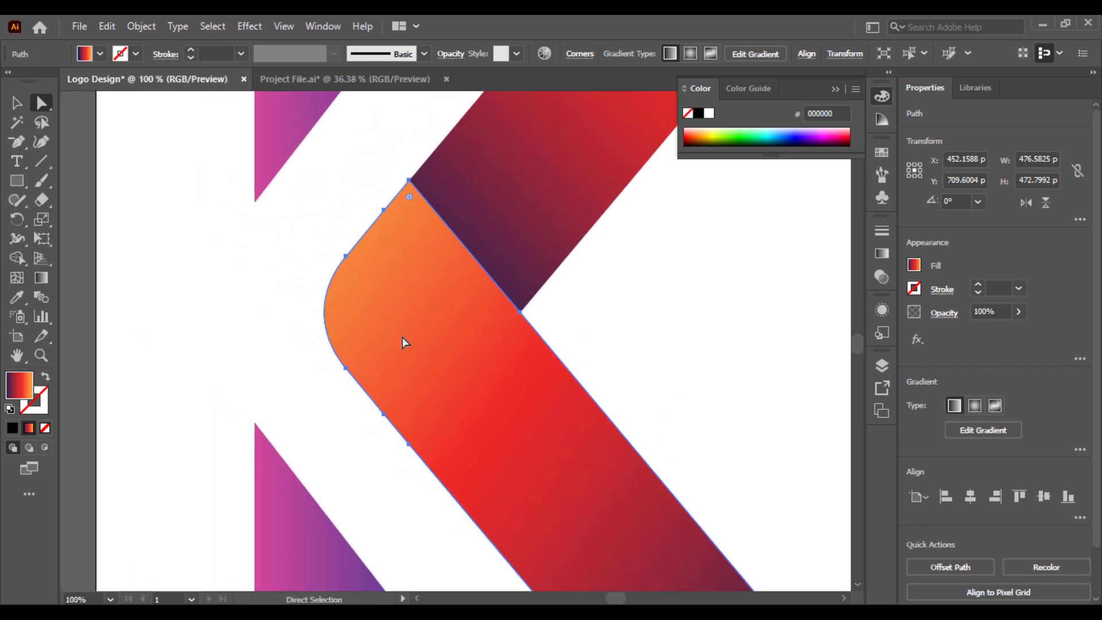
pyautogui.moveTo(411, 196); pyautogui.dragTo(417, 163)
pyautogui.moveTo(294, 279); pyautogui.dragTo(394, 394)
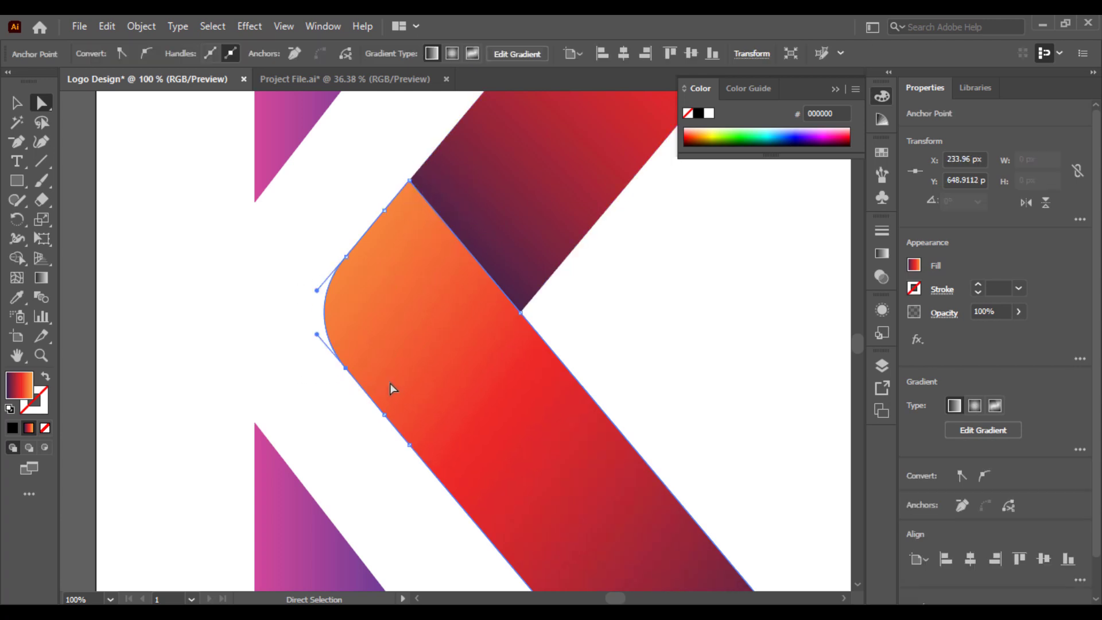
pyautogui.click(16, 106)
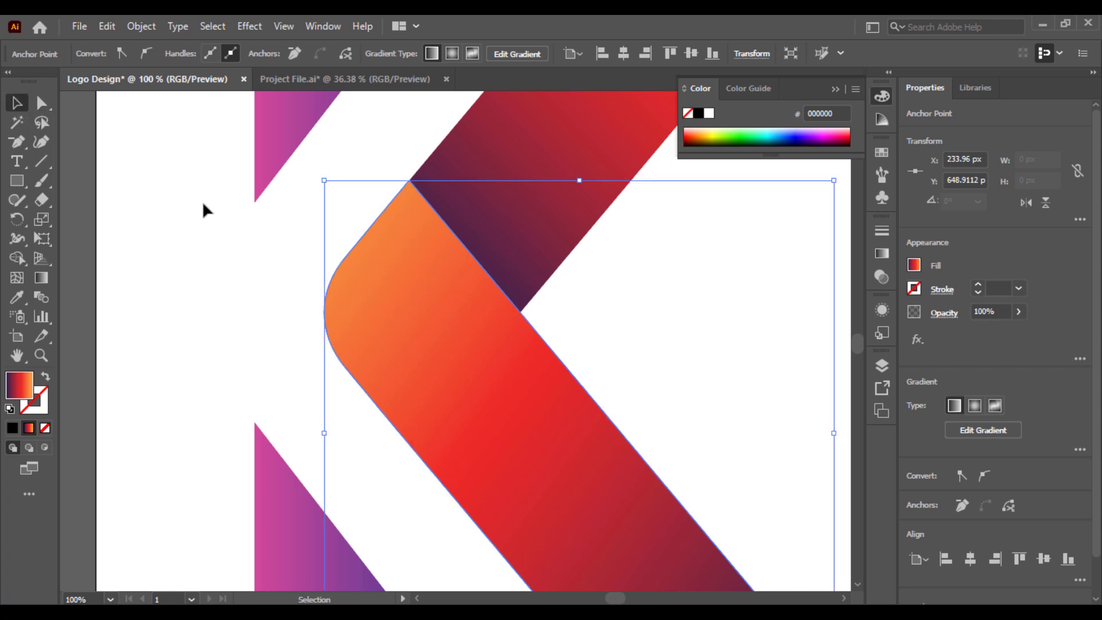
pyautogui.hotkey('ctrl', '-')
pyautogui.hotkey('ctrl', '-')
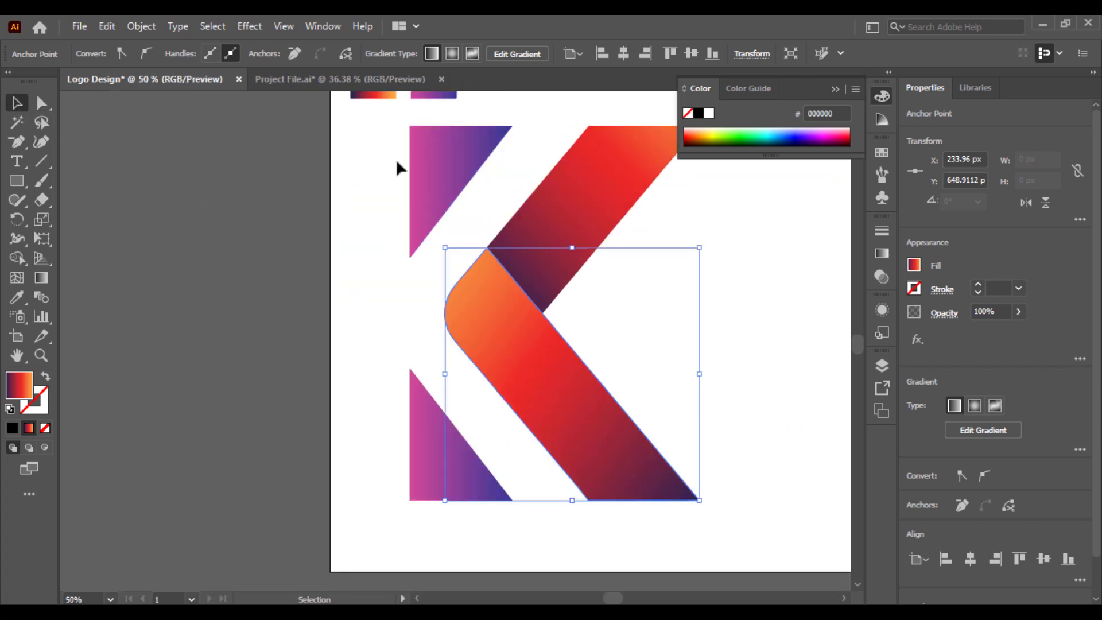
# - Round the upper triangle's top-left corner and the lower triangle's bottom-left corner by the same amount
pyautogui.click(443, 197)
pyautogui.keyDown('shift'); pyautogui.click(438, 450); pyautogui.keyUp('shift')
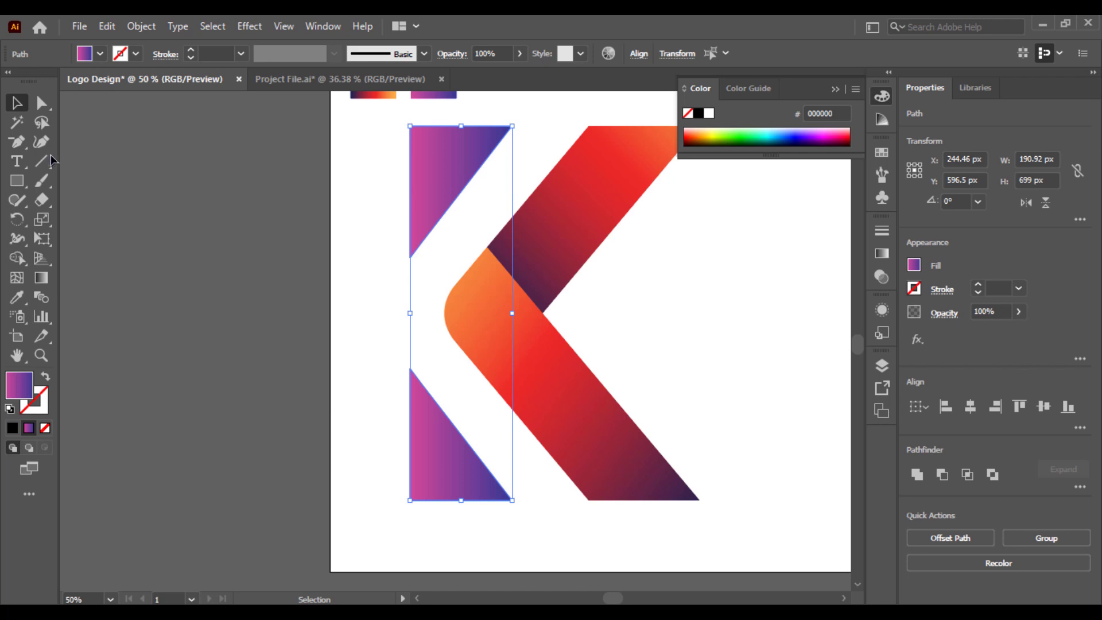
pyautogui.click(42, 103)
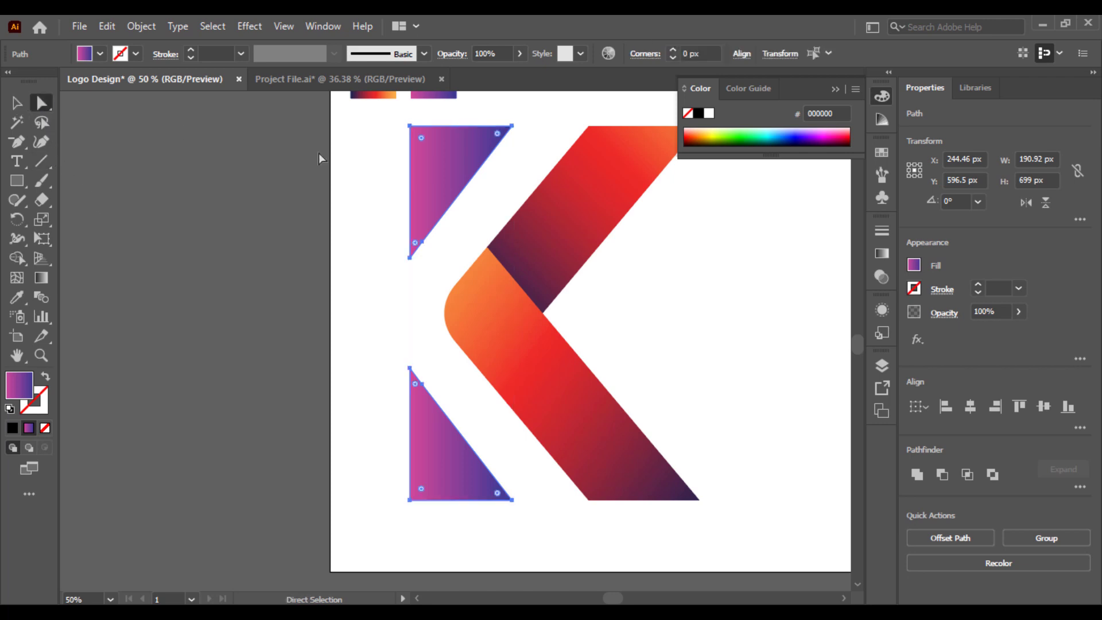
pyautogui.doubleClick(422, 142)
pyautogui.click(584, 359)
pyautogui.moveTo(422, 492); pyautogui.dragTo(467, 493)
pyautogui.click(17, 100)
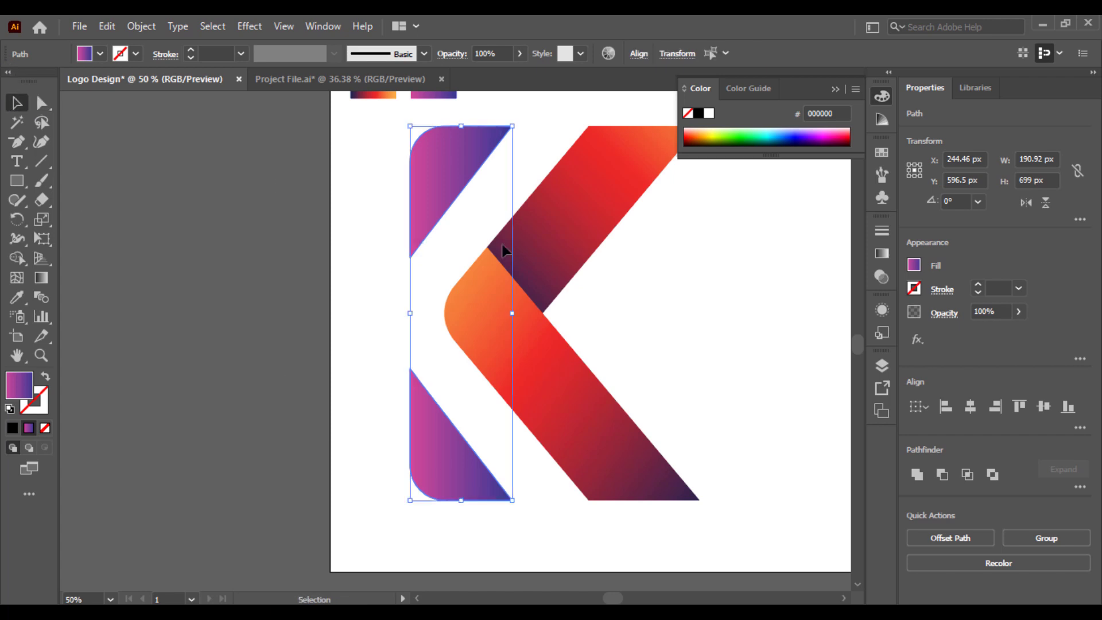
pyautogui.click(666, 259)
# - Stretch the pink-to-indigo gradient horizontally across both triangles, starting left of their outer edges and ending beyond their inner corners
pyautogui.click(428, 202)
pyautogui.keyDown('shift'); pyautogui.click(425, 407); pyautogui.keyUp('shift')
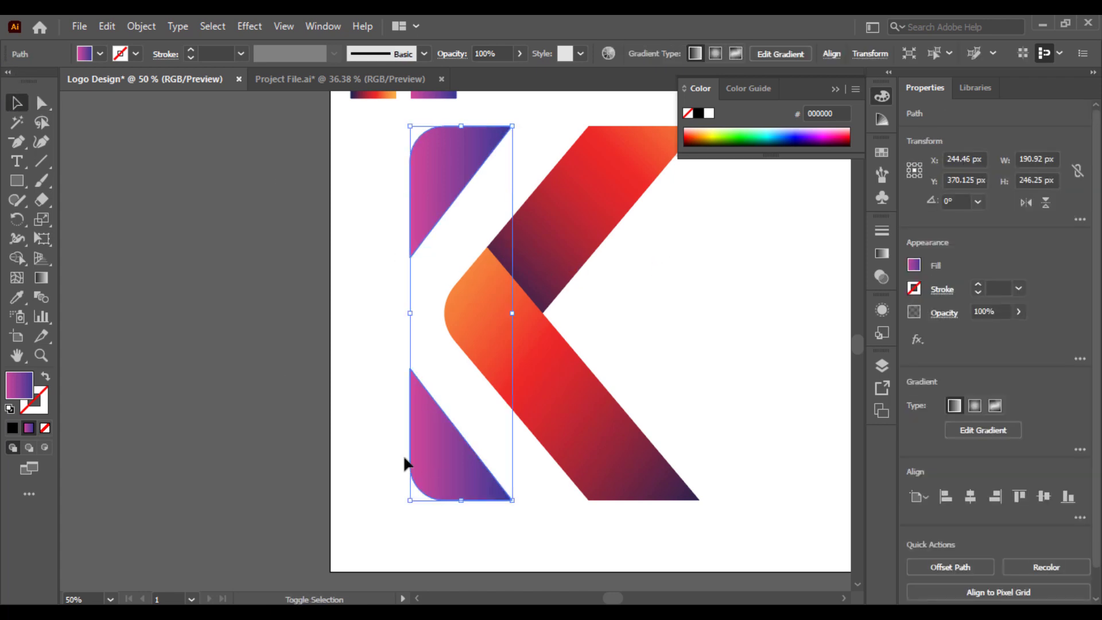
pyautogui.click(40, 278)
pyautogui.moveTo(458, 111); pyautogui.dragTo(431, 501)
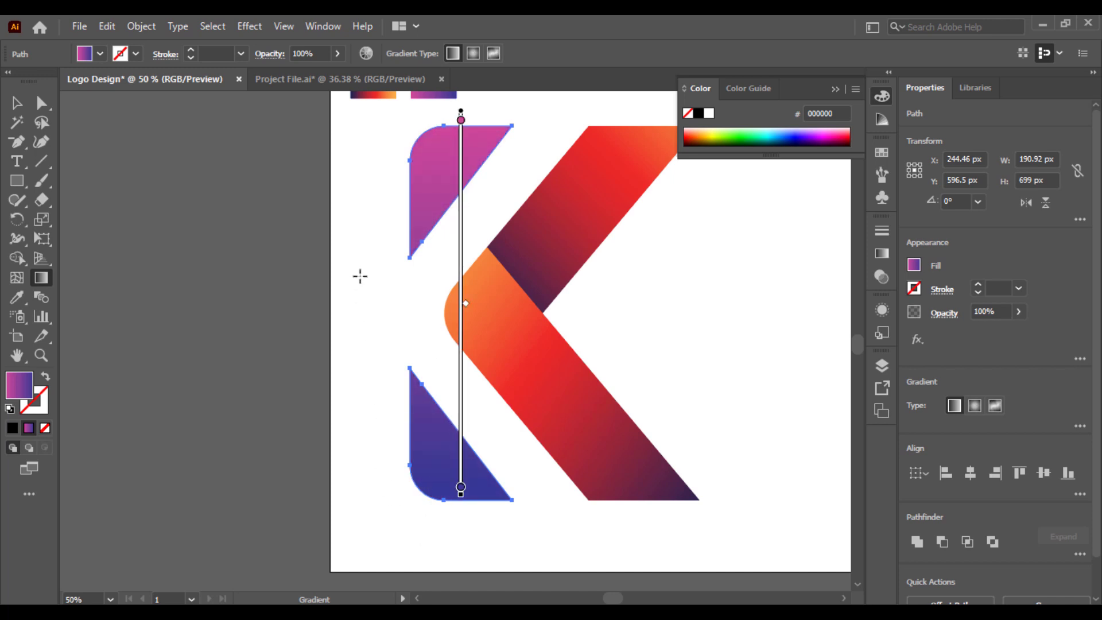
pyautogui.moveTo(376, 193); pyautogui.dragTo(653, 230)
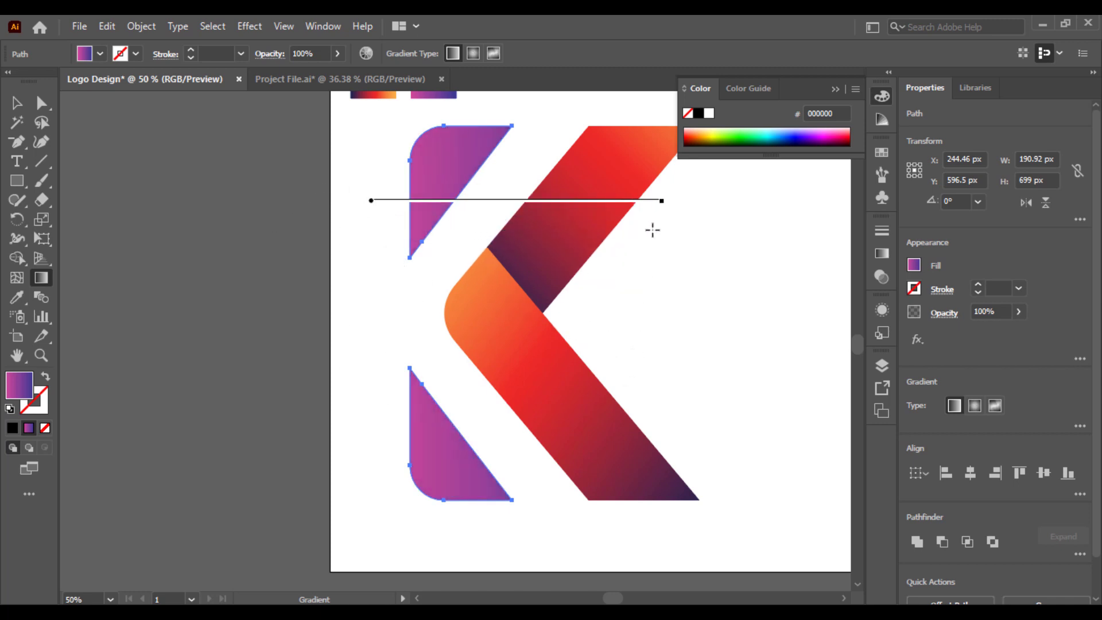
pyautogui.moveTo(543, 221)
pyautogui.mouseDown()
pyautogui.moveTo(517, 221)
pyautogui.moveTo(540, 223)
pyautogui.mouseUp()
pyautogui.click(17, 103)
pyautogui.click(673, 266)
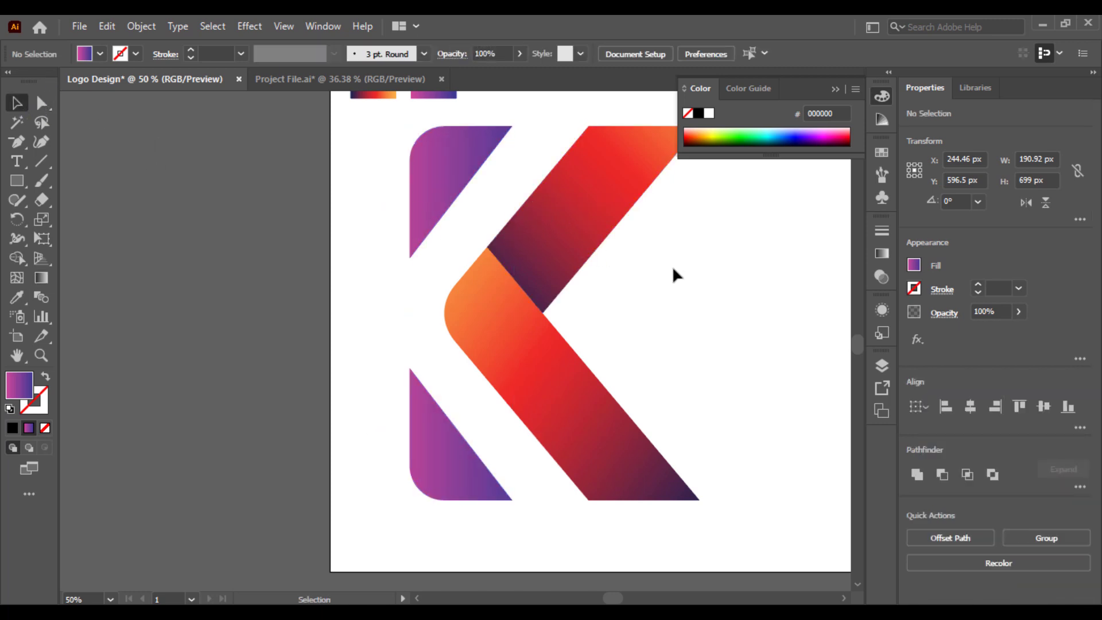
# - Draw a 1012 by 699 px rectangle from the upper bar's right tip to the logo's base height and round its corners fully
pyautogui.moveTo(673, 266); pyautogui.dragTo(525, 332)
pyautogui.click(749, 321)
pyautogui.press('space')
pyautogui.moveTo(741, 320); pyautogui.dragTo(544, 371)
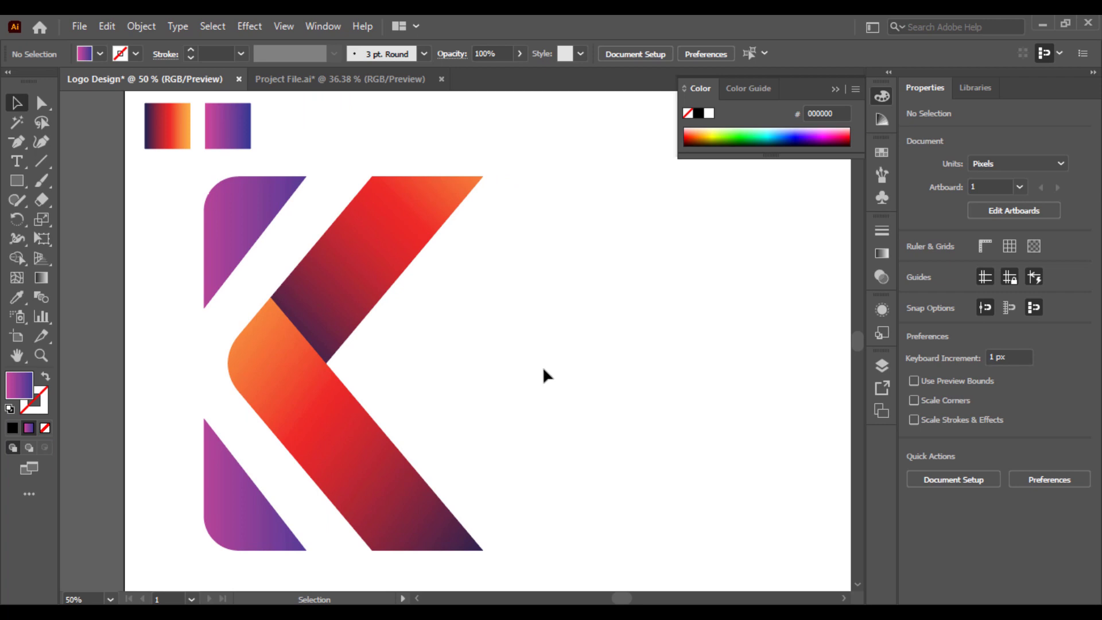
pyautogui.press('space')
pyautogui.moveTo(531, 374); pyautogui.dragTo(448, 369)
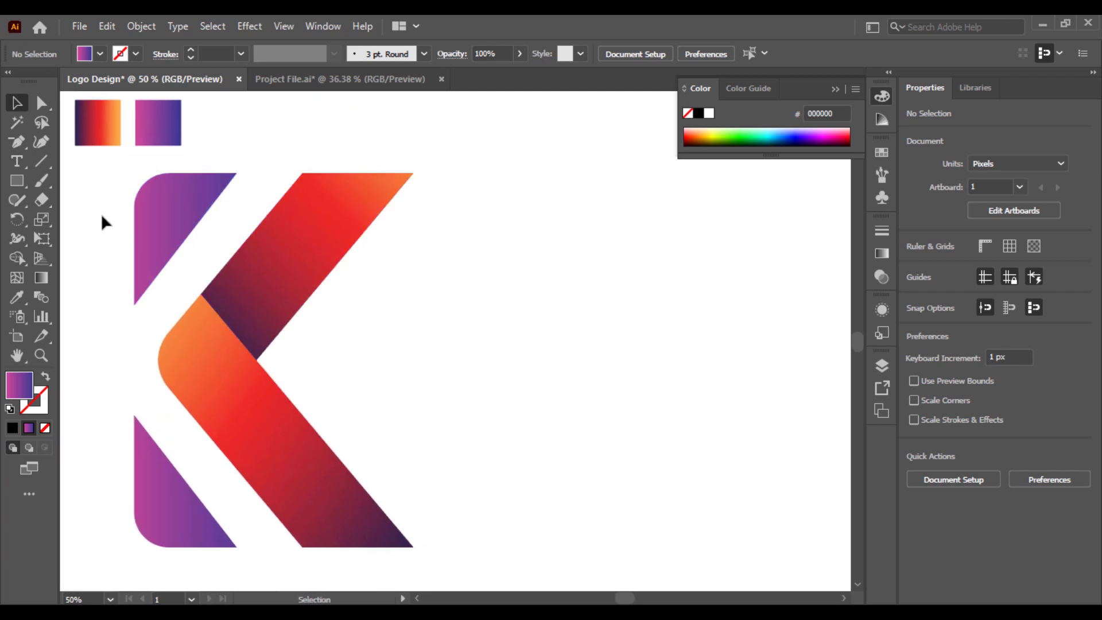
pyautogui.click(17, 182)
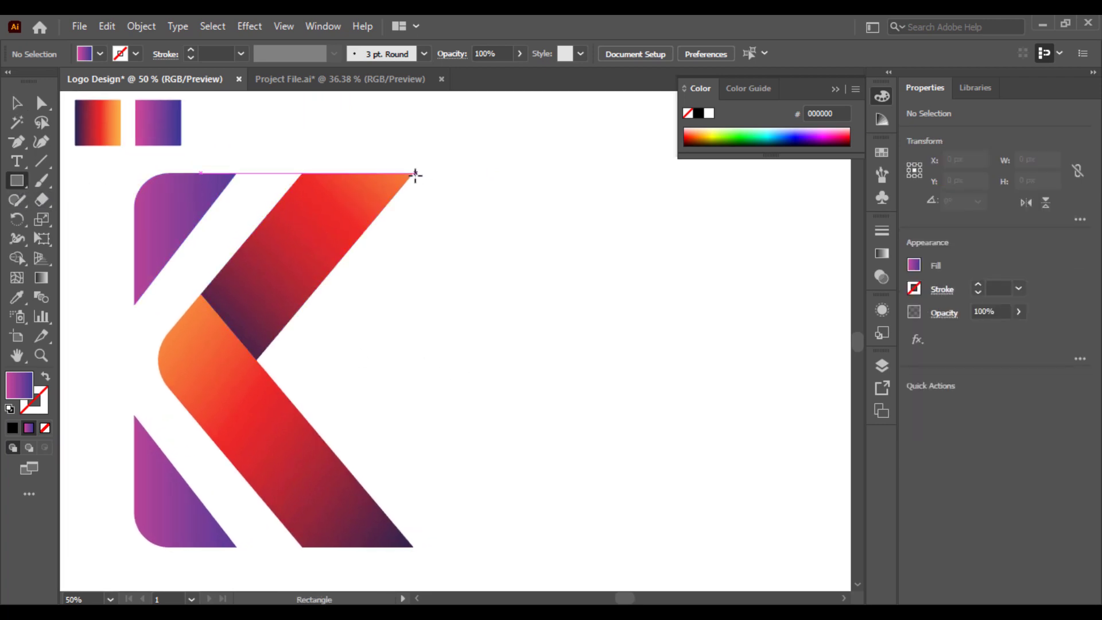
pyautogui.moveTo(413, 173); pyautogui.dragTo(700, 546)
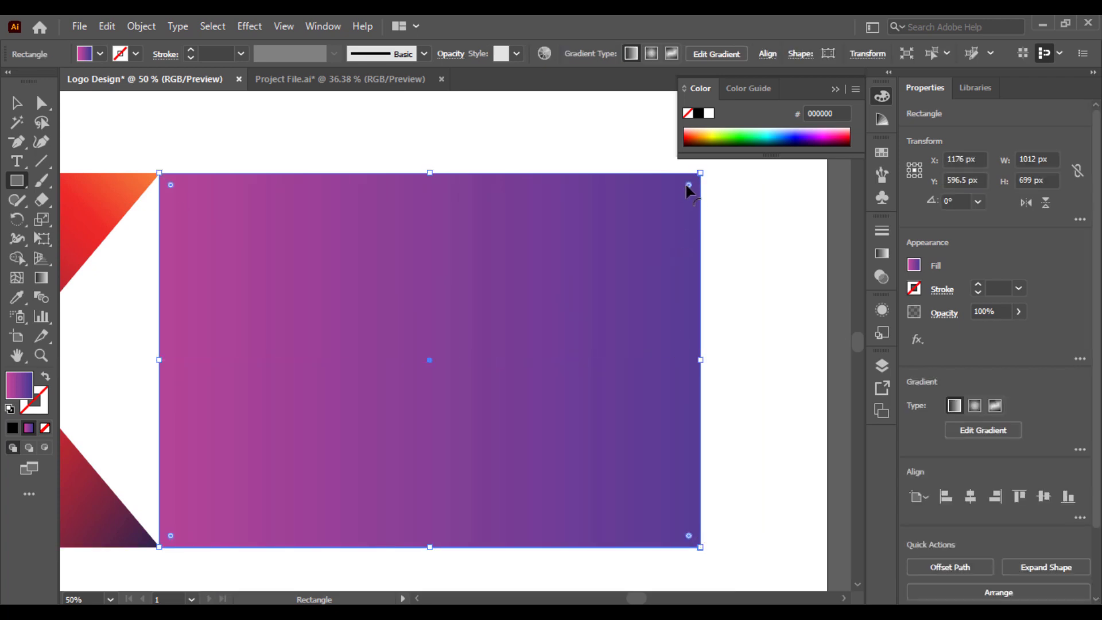
pyautogui.moveTo(689, 184); pyautogui.dragTo(333, 267)
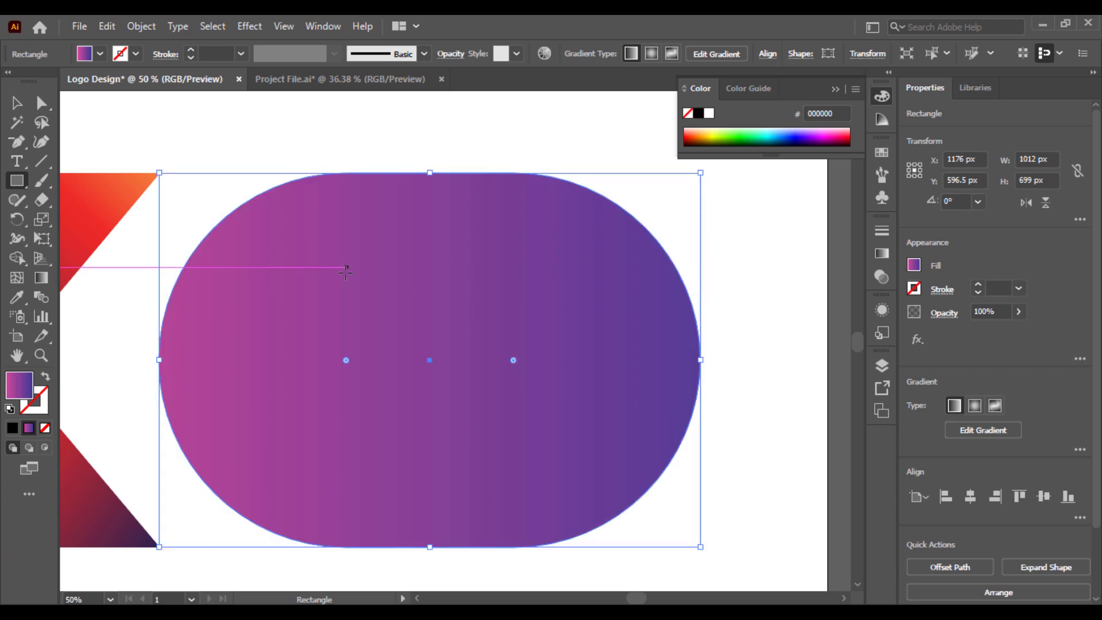
# - Fill the rounded rectangle with the solid orange swatch fbb03b
pyautogui.moveTo(408, 285); pyautogui.dragTo(536, 283)
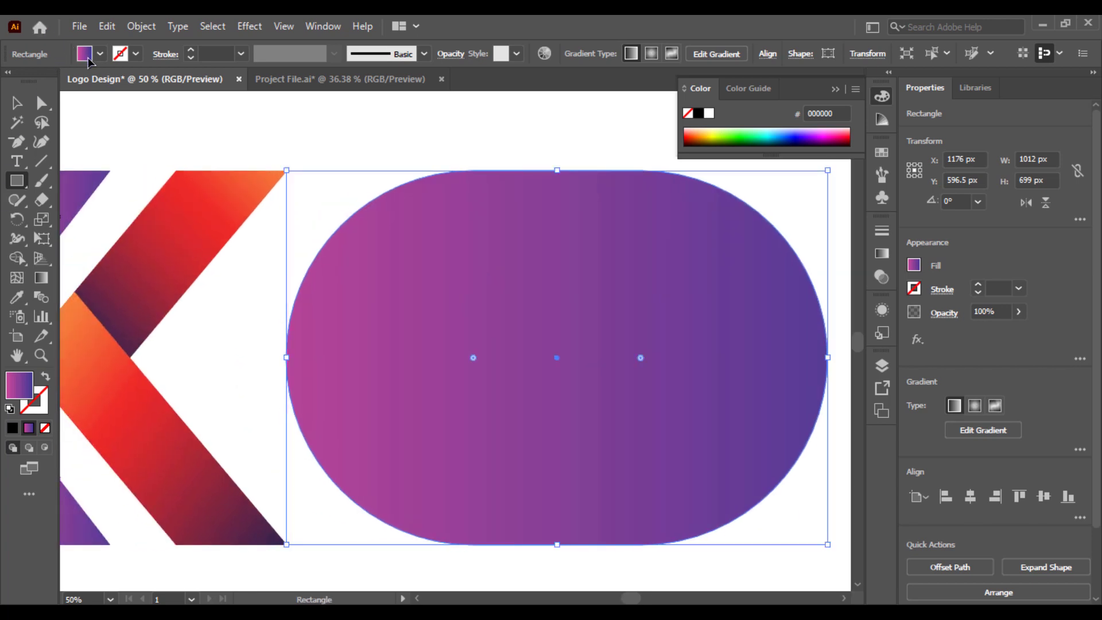
pyautogui.click(85, 53)
pyautogui.click(11, 90)
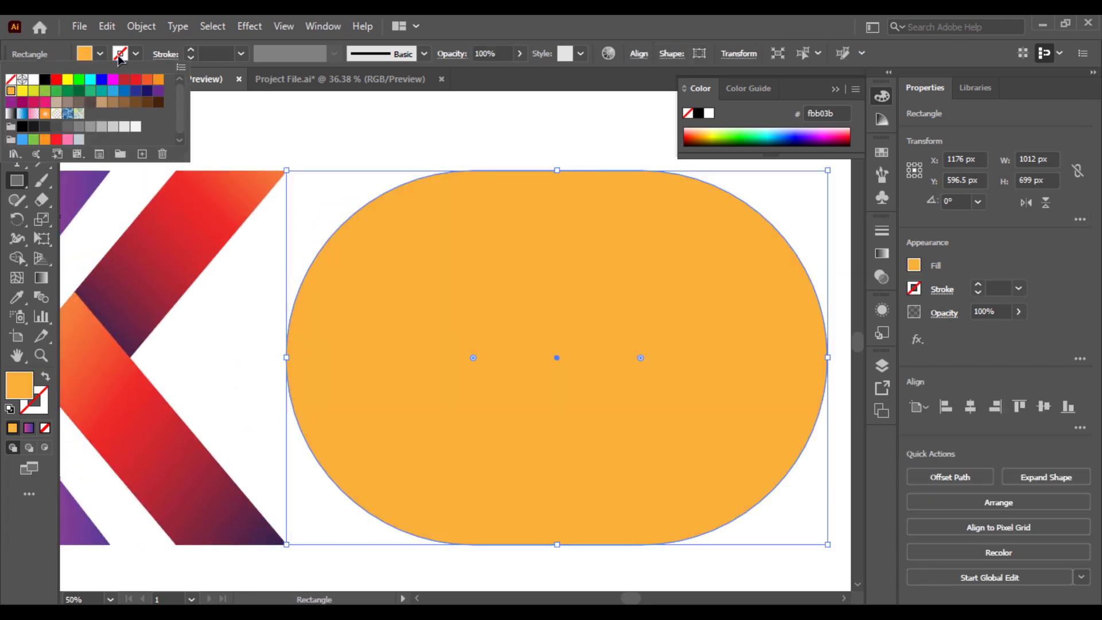
# - Remove the rounded rectangle's fill and give it a black 100 pt stroke
pyautogui.click(11, 80)
pyautogui.click(117, 53)
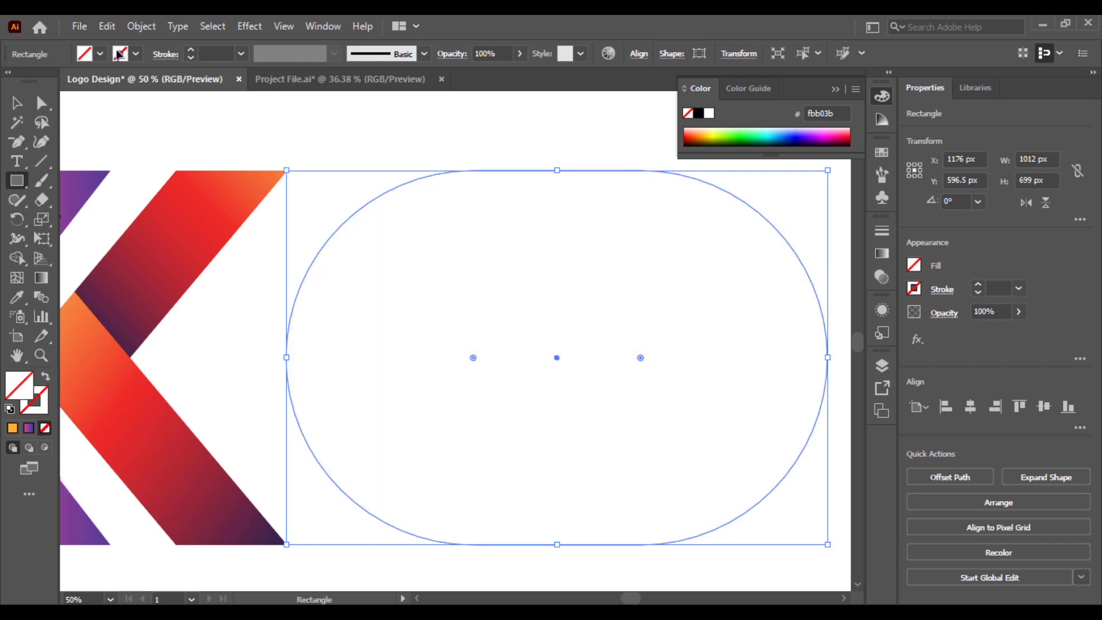
pyautogui.click(45, 81)
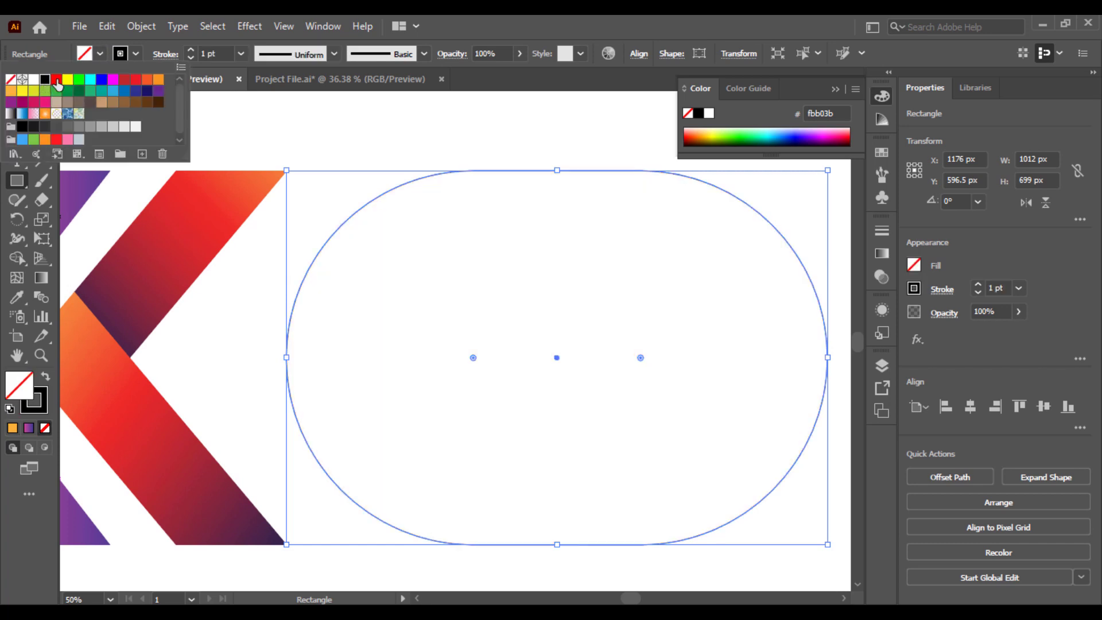
pyautogui.click(239, 59)
pyautogui.click(240, 54)
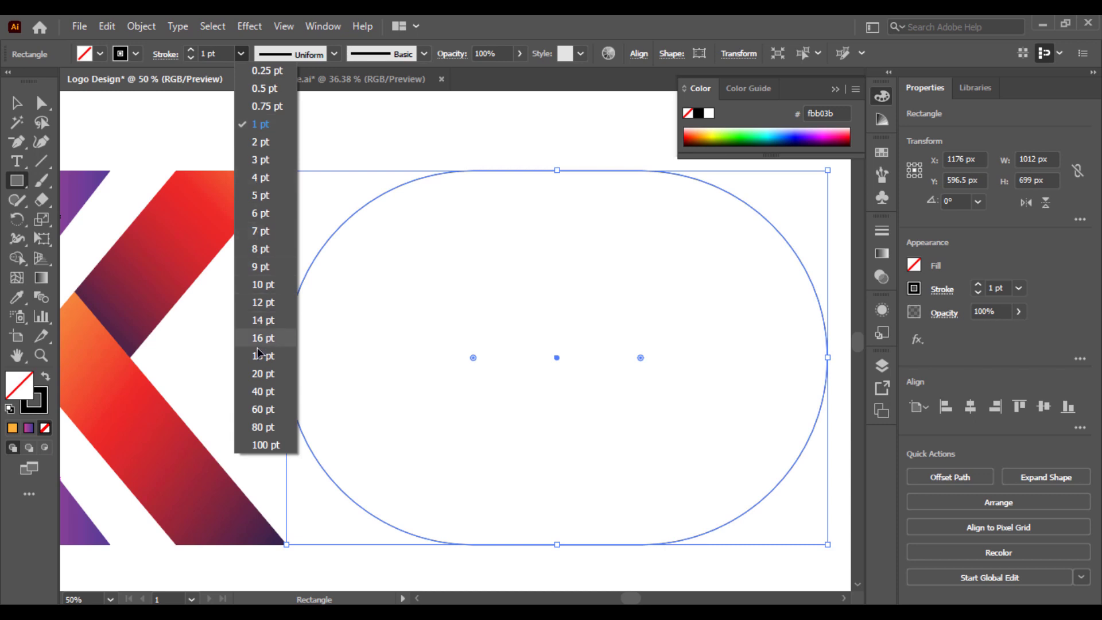
pyautogui.click(261, 435)
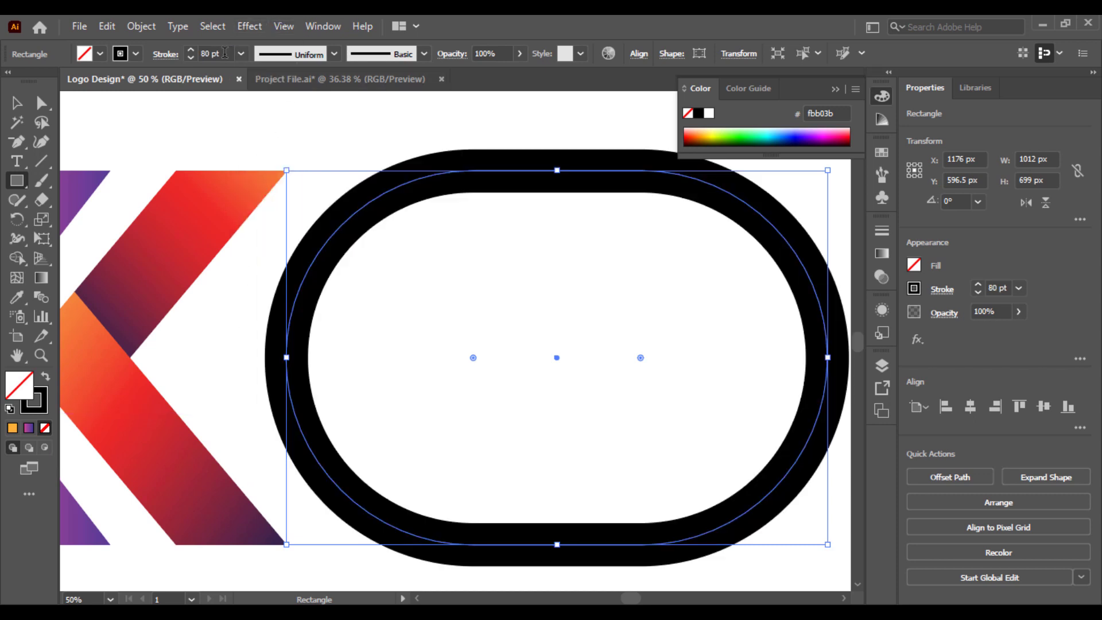
pyautogui.click(241, 55)
pyautogui.click(259, 446)
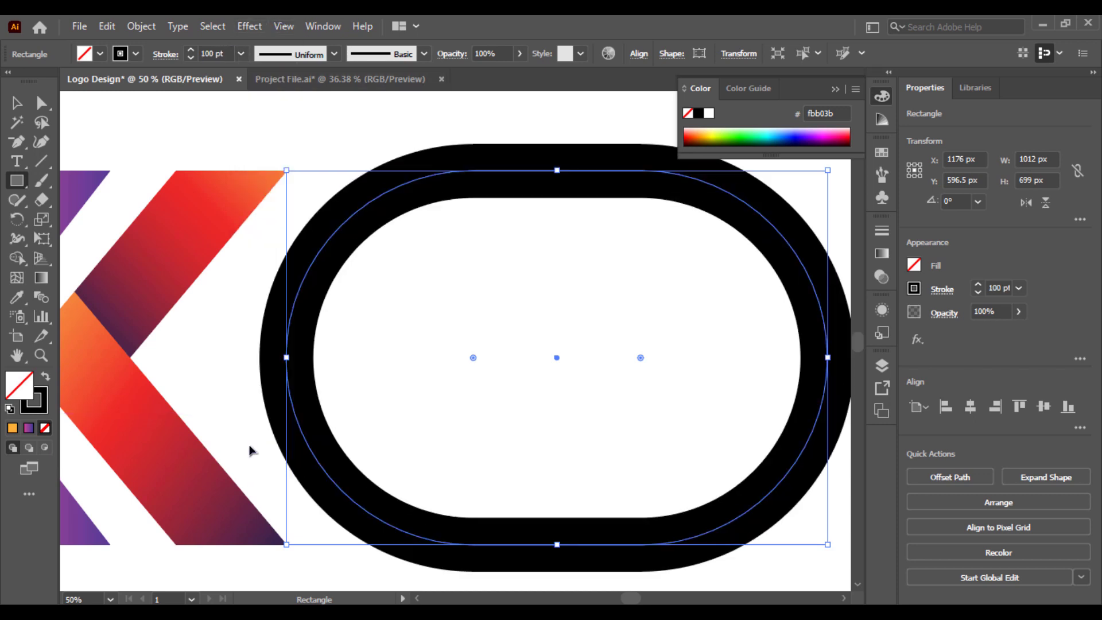
# - Expand the rounded rectangle's thick outline into a filled ring shape
pyautogui.moveTo(264, 425); pyautogui.dragTo(331, 419)
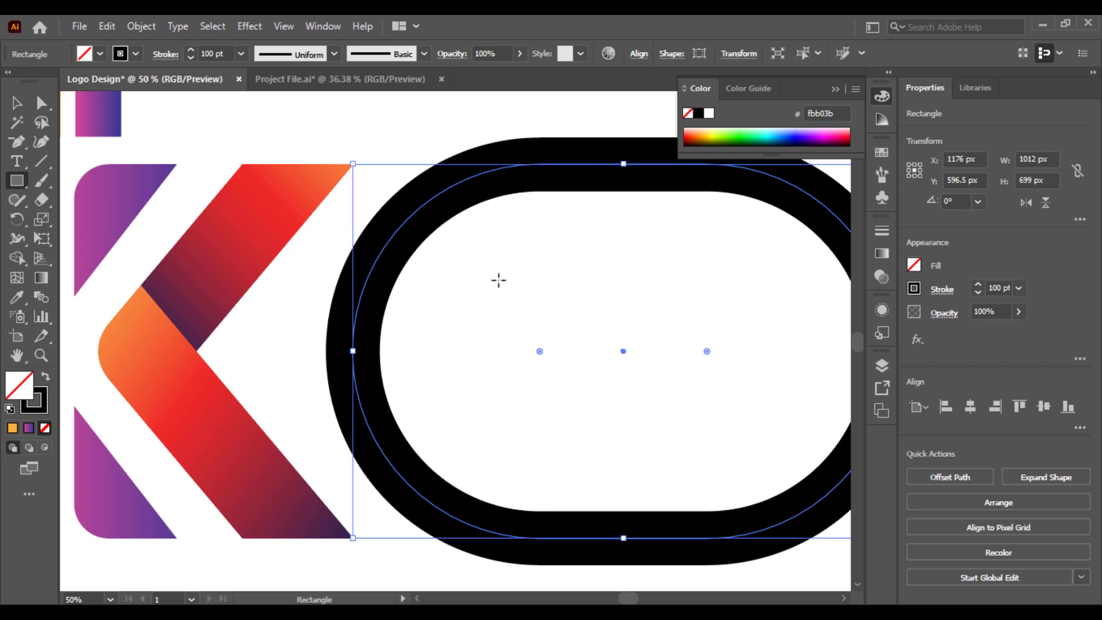
pyautogui.hotkey('ctrl', '-')
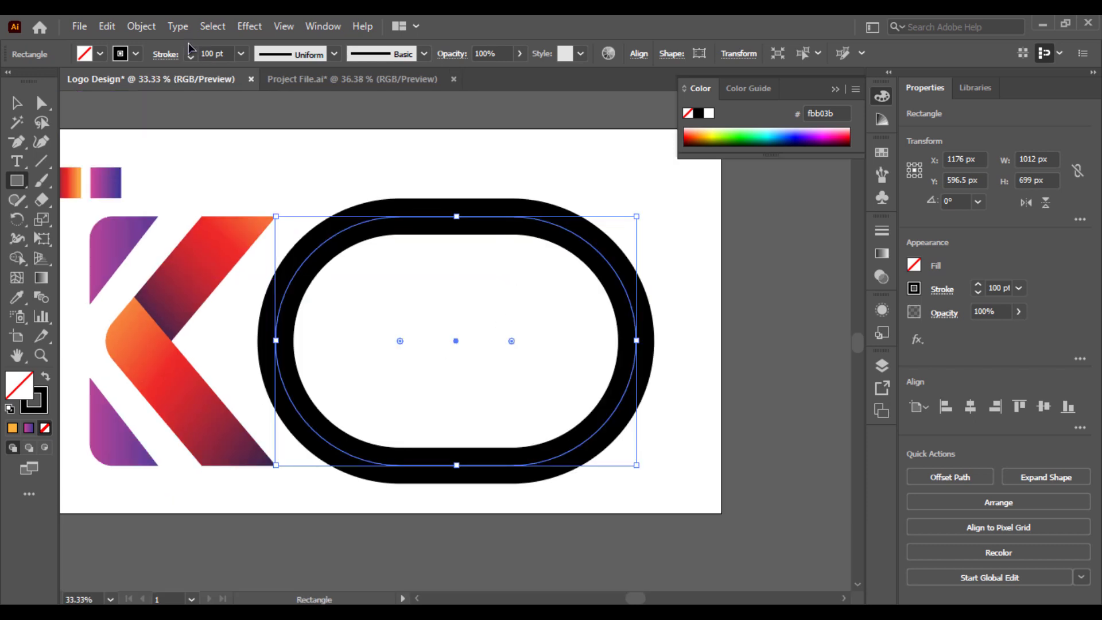
pyautogui.click(145, 26)
pyautogui.click(223, 211)
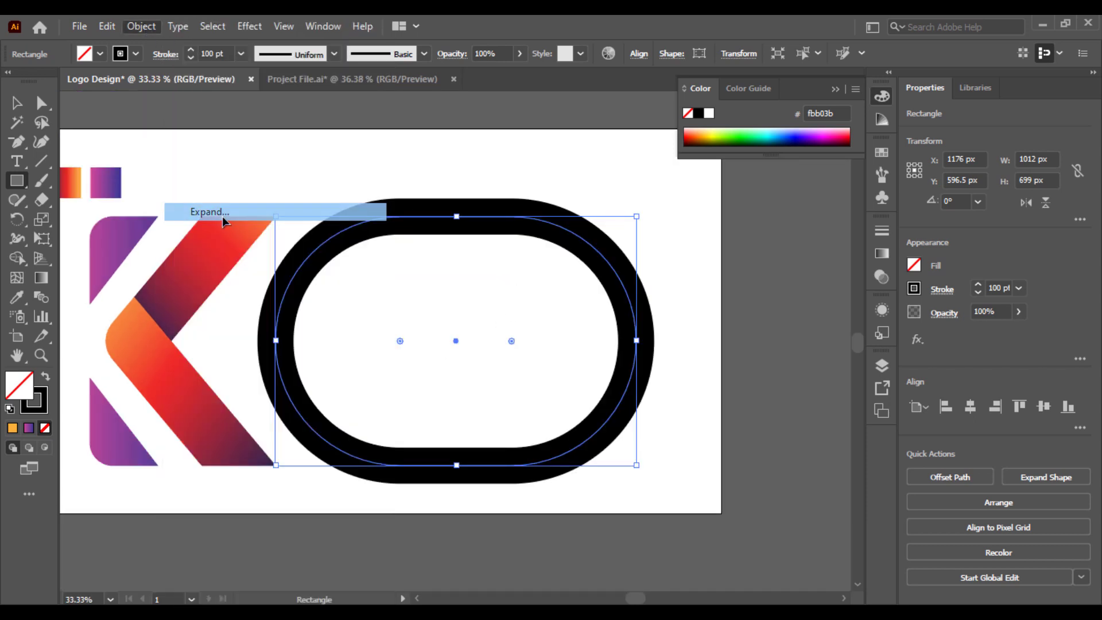
pyautogui.click(516, 411)
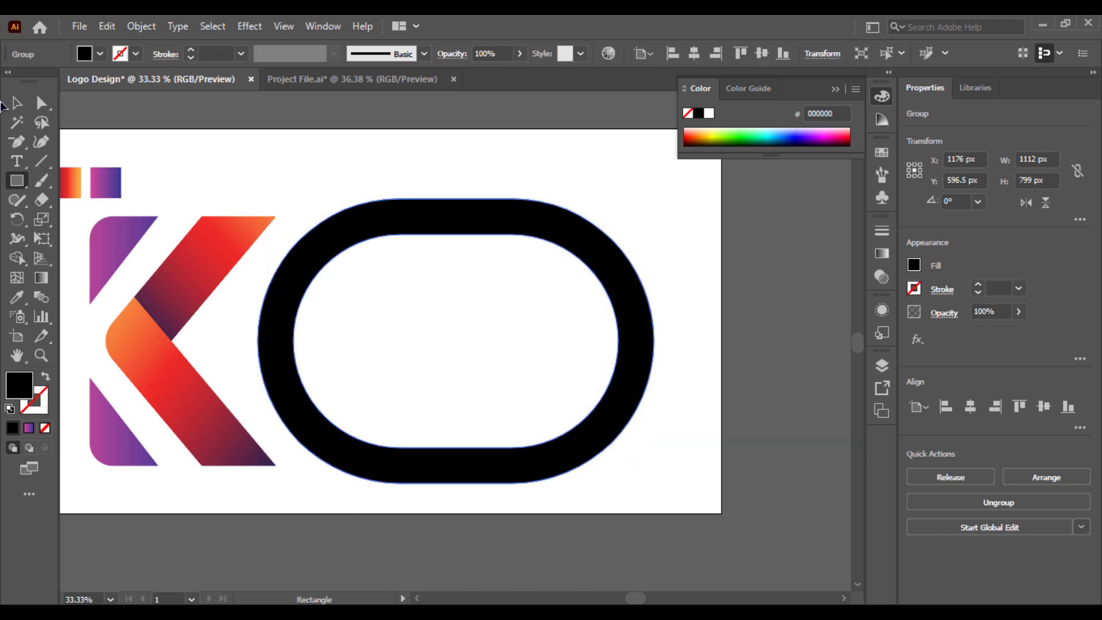
# - Scale the ring down proportionally to 749 px high, bringing its upper edge level with the top of the K
pyautogui.click(24, 102)
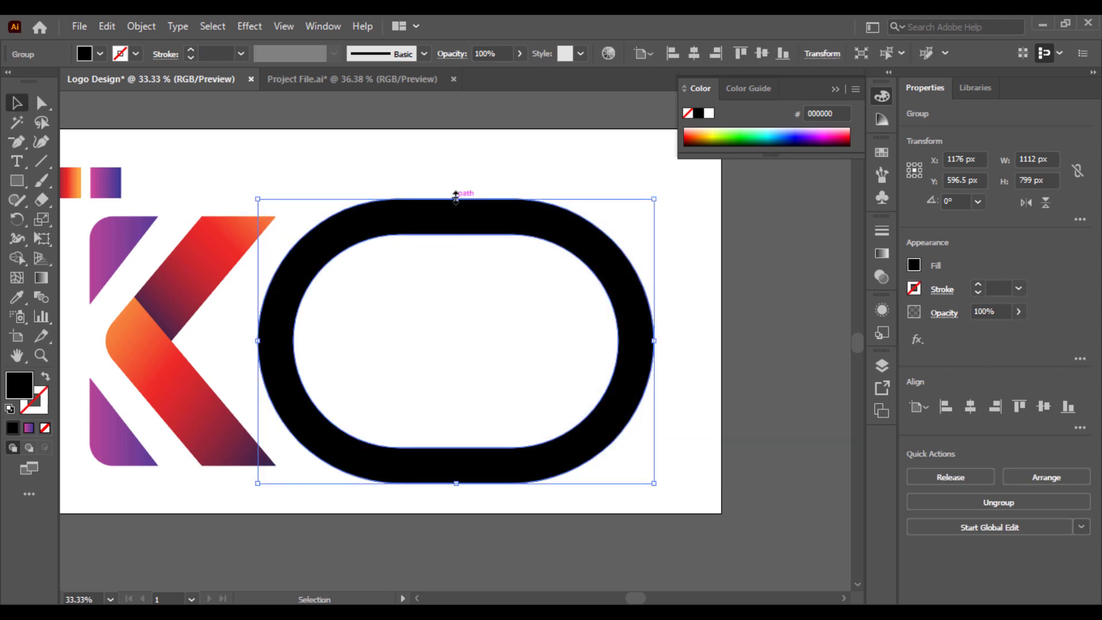
pyautogui.moveTo(456, 195); pyautogui.dragTo(453, 220)
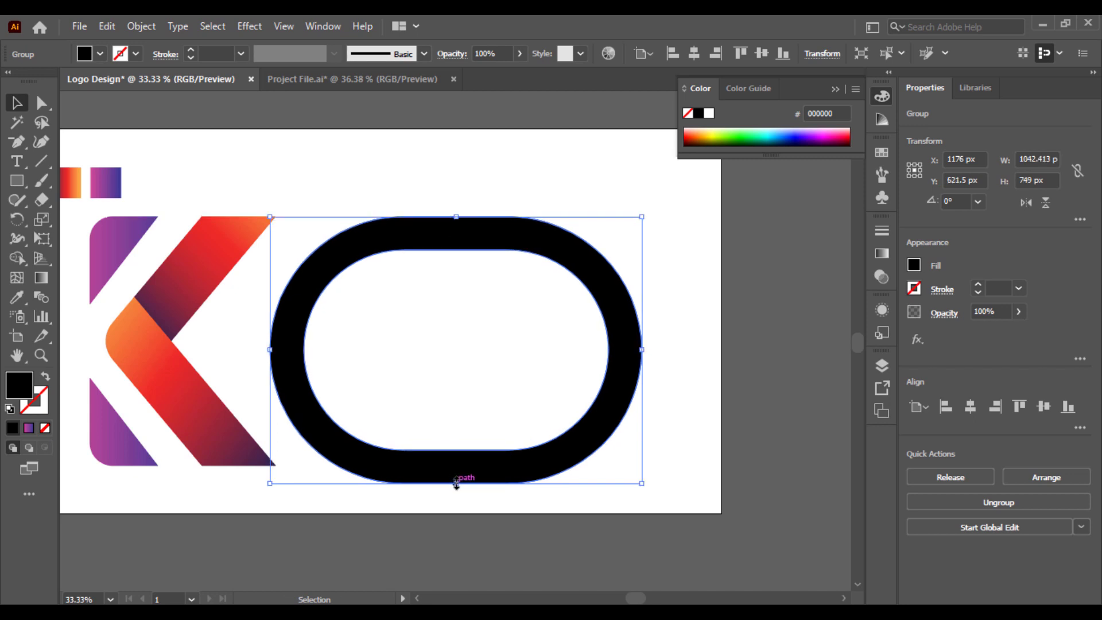
pyautogui.moveTo(456, 484); pyautogui.dragTo(450, 465)
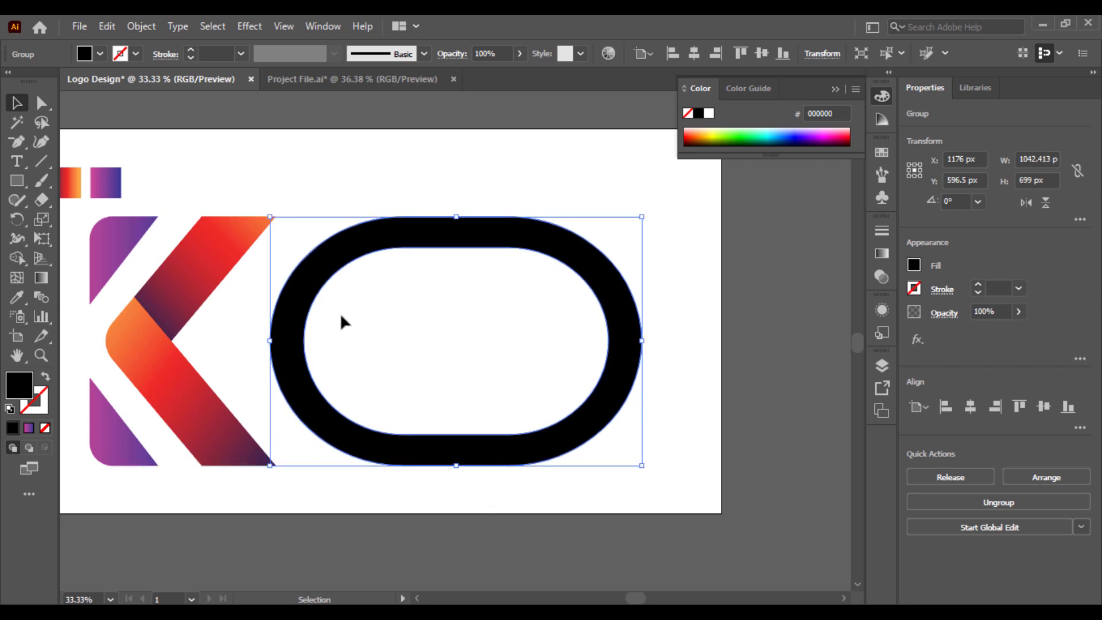
pyautogui.hscroll(-3, 343, 323)
pyautogui.moveTo(431, 337)
pyautogui.mouseDown()
pyautogui.moveTo(360, 327)
pyautogui.moveTo(250, 339)
pyautogui.moveTo(432, 334)
pyautogui.mouseUp()
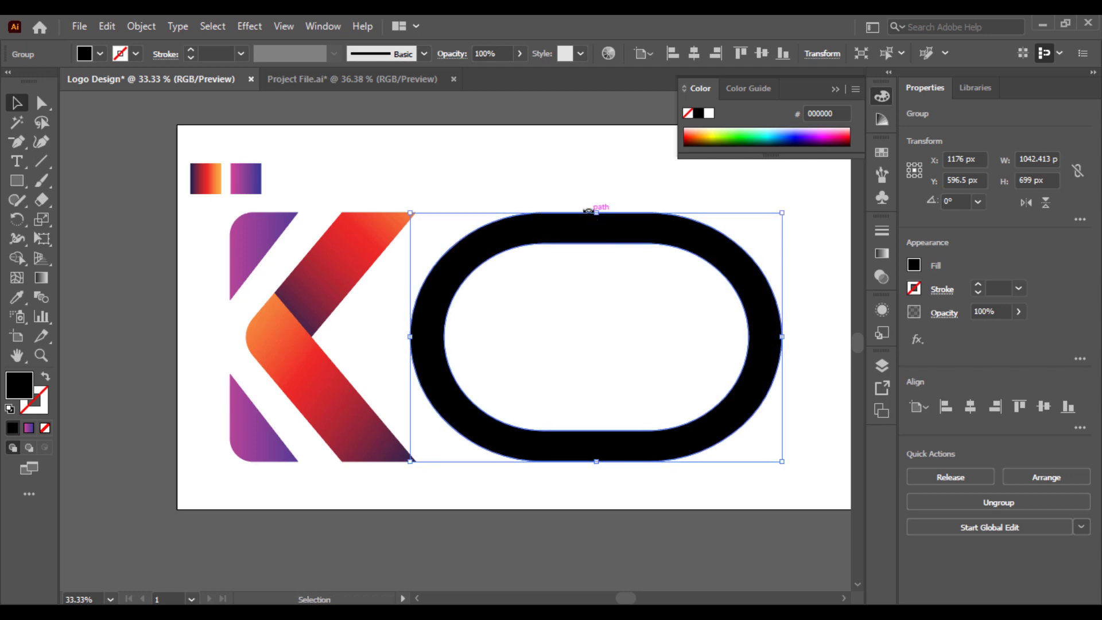
pyautogui.moveTo(597, 215); pyautogui.dragTo(594, 212)
pyautogui.hotkey('ctrl', 'z')
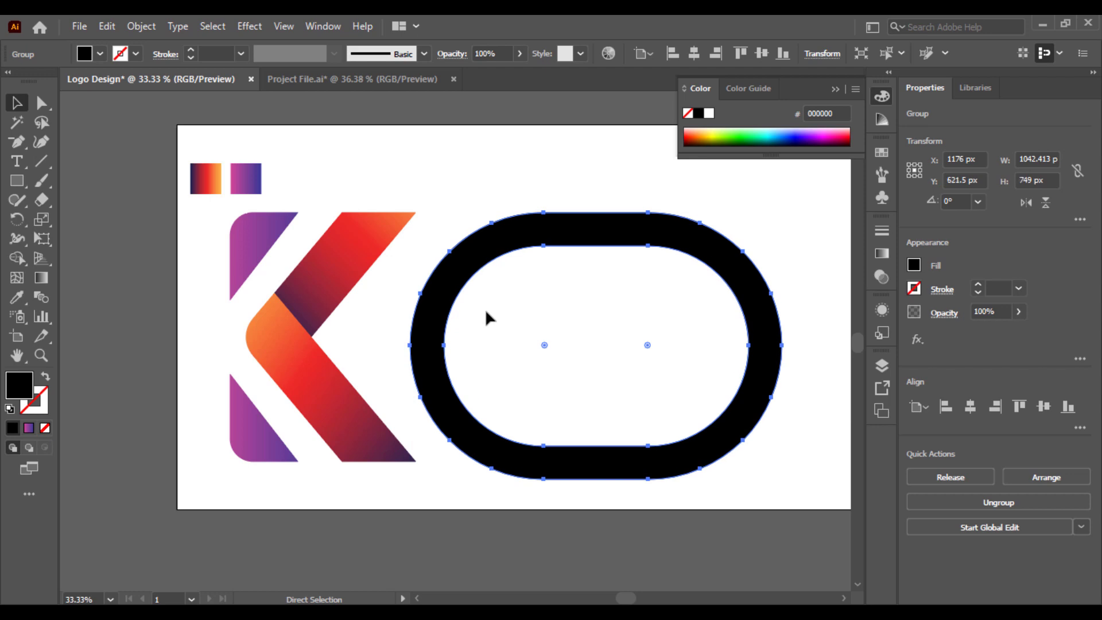
# - Shift the ring left to X 1123 px over the K's tips and shorten it to 699 px high at the K's base
pyautogui.hotkey('ctrl', '+')
pyautogui.moveTo(474, 328); pyautogui.dragTo(578, 360)
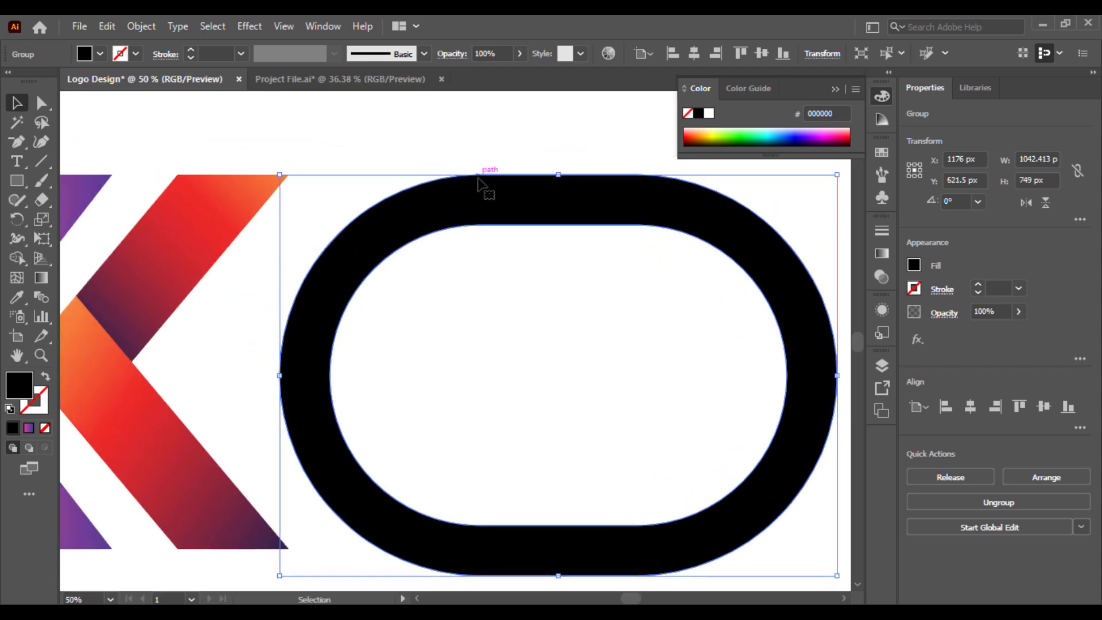
pyautogui.moveTo(485, 185); pyautogui.dragTo(454, 188)
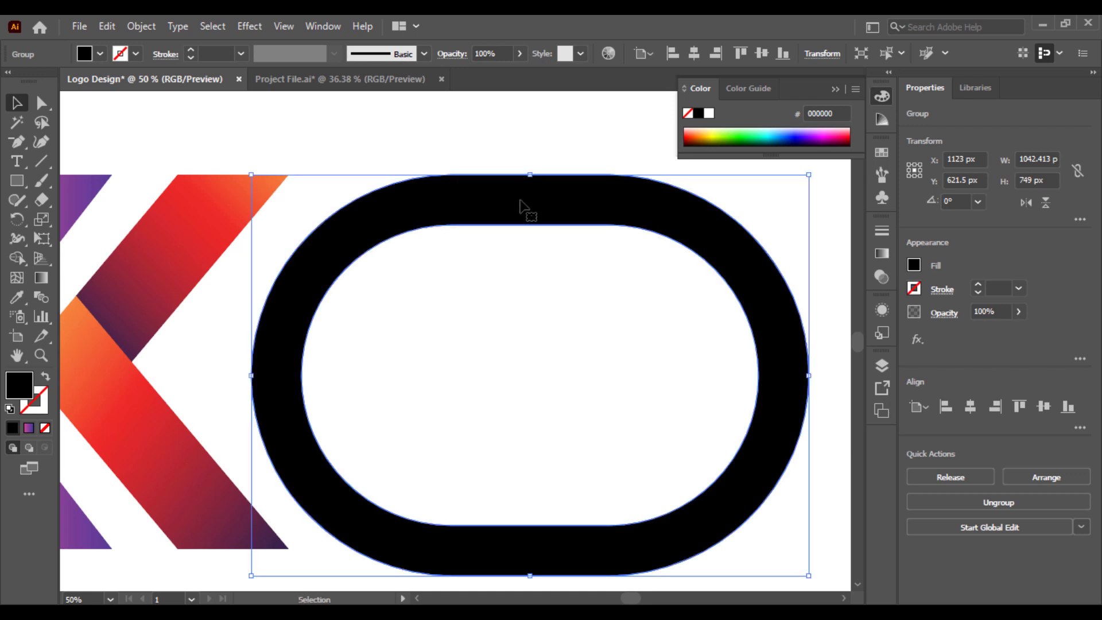
pyautogui.moveTo(529, 172)
pyautogui.mouseDown()
pyautogui.moveTo(526, 160)
pyautogui.moveTo(521, 174)
pyautogui.mouseUp()
pyautogui.moveTo(529, 576); pyautogui.dragTo(529, 546)
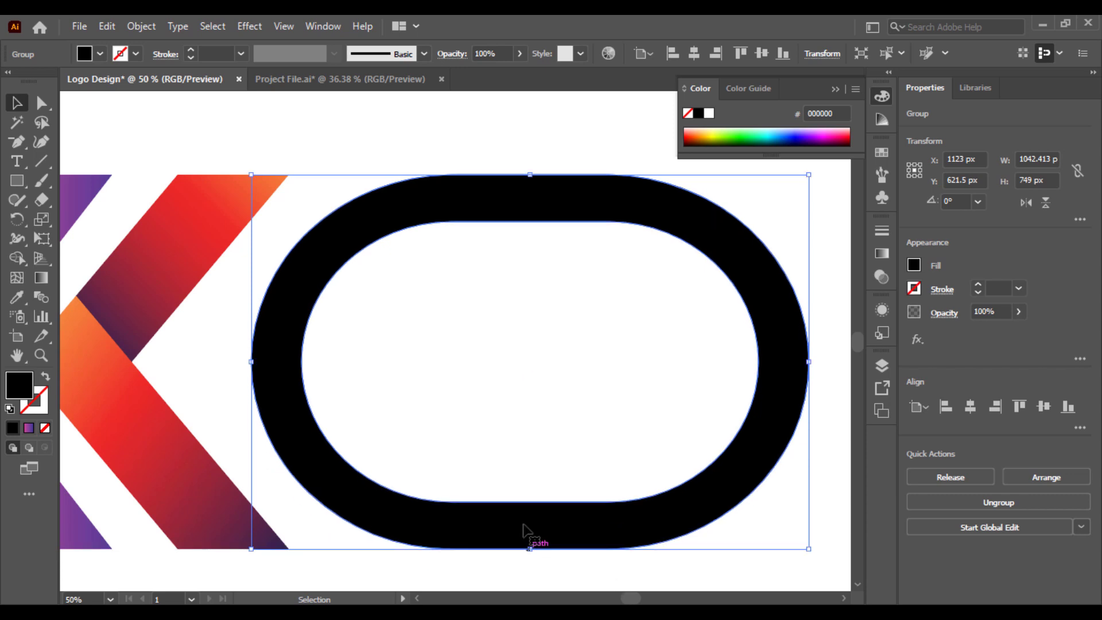
pyautogui.click(501, 356)
pyautogui.moveTo(501, 356)
pyautogui.mouseDown()
pyautogui.moveTo(544, 347)
pyautogui.moveTo(499, 345)
pyautogui.mouseUp()
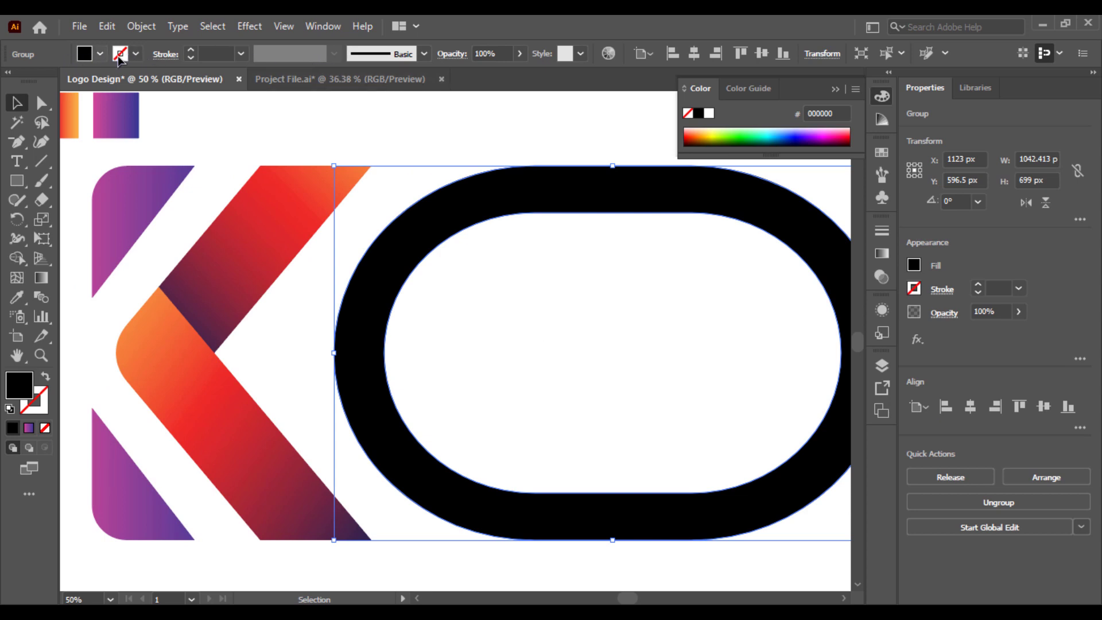
# - Thicken the ring by adding a black 40 pt stroke
pyautogui.click(99, 53)
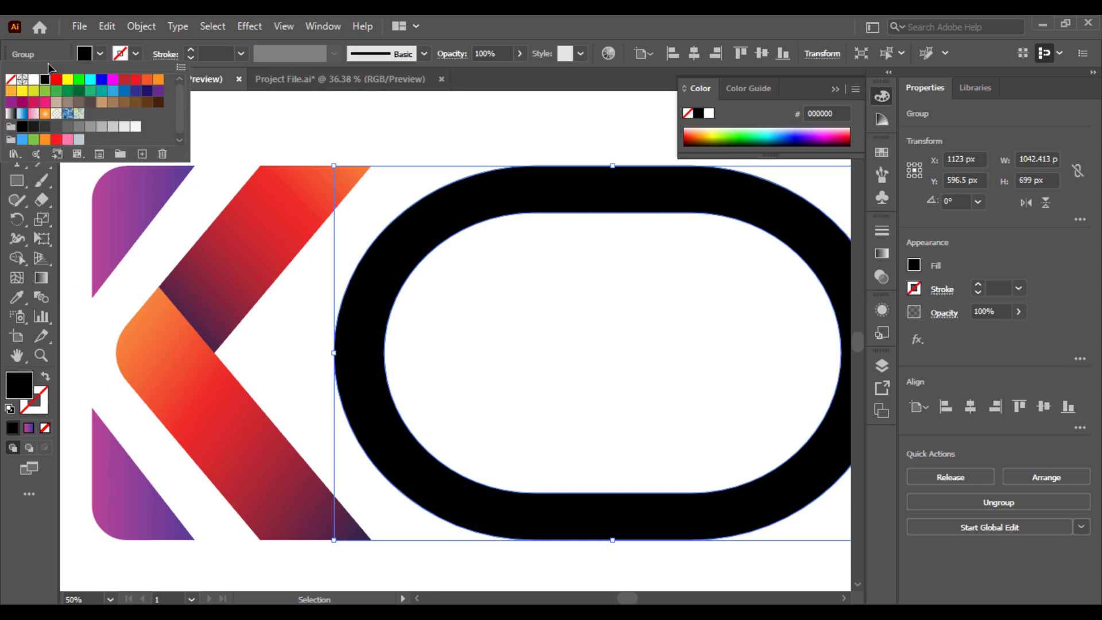
pyautogui.click(135, 54)
pyautogui.click(136, 53)
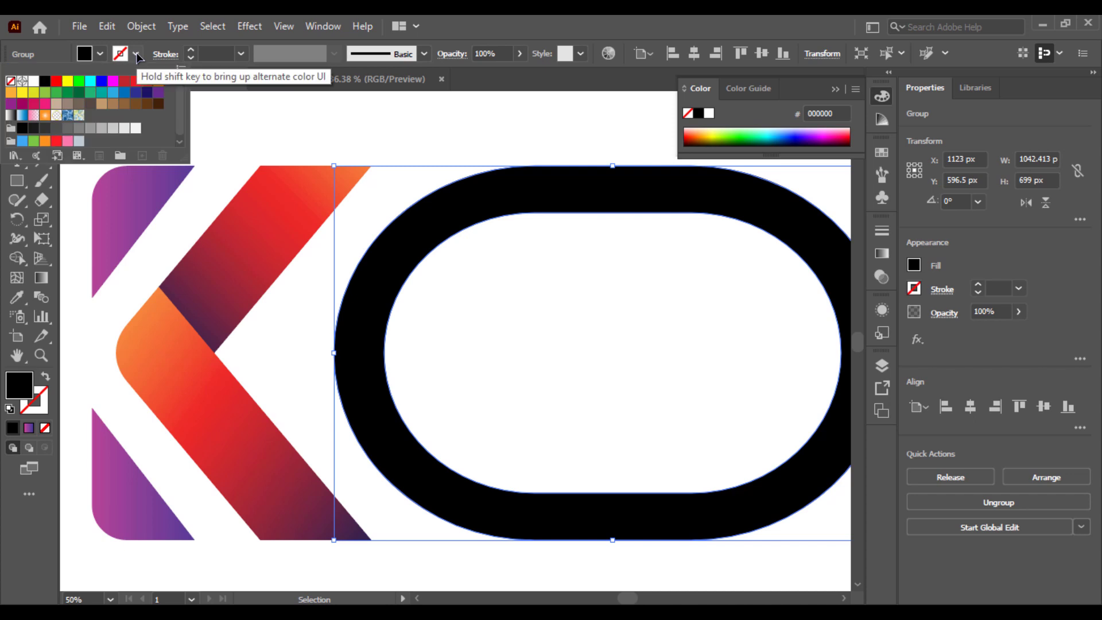
pyautogui.click(46, 83)
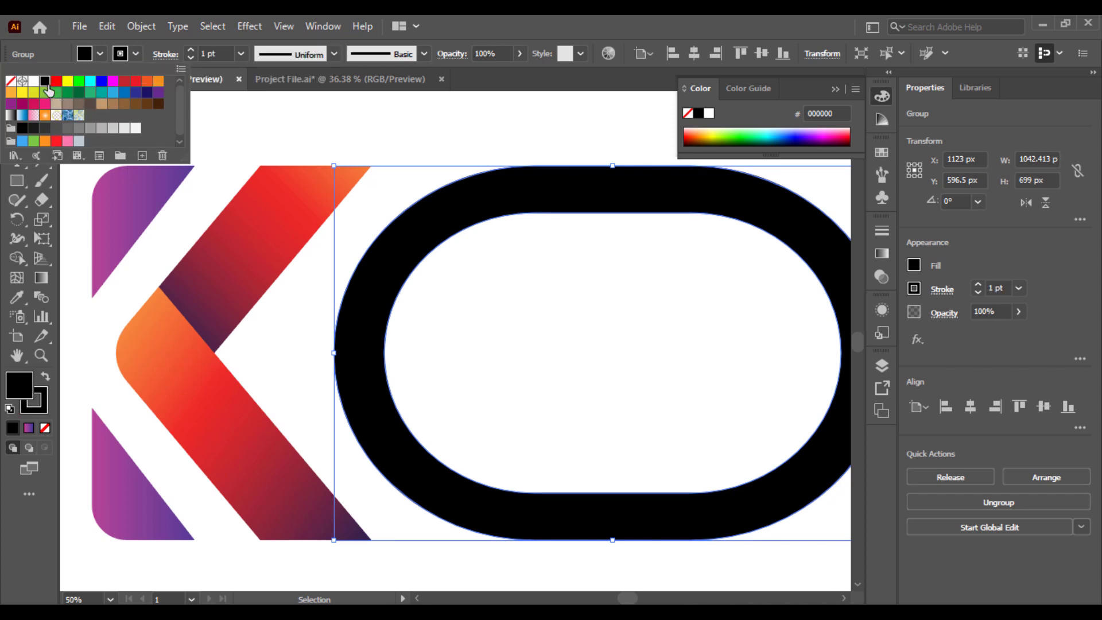
pyautogui.click(241, 54)
pyautogui.click(254, 317)
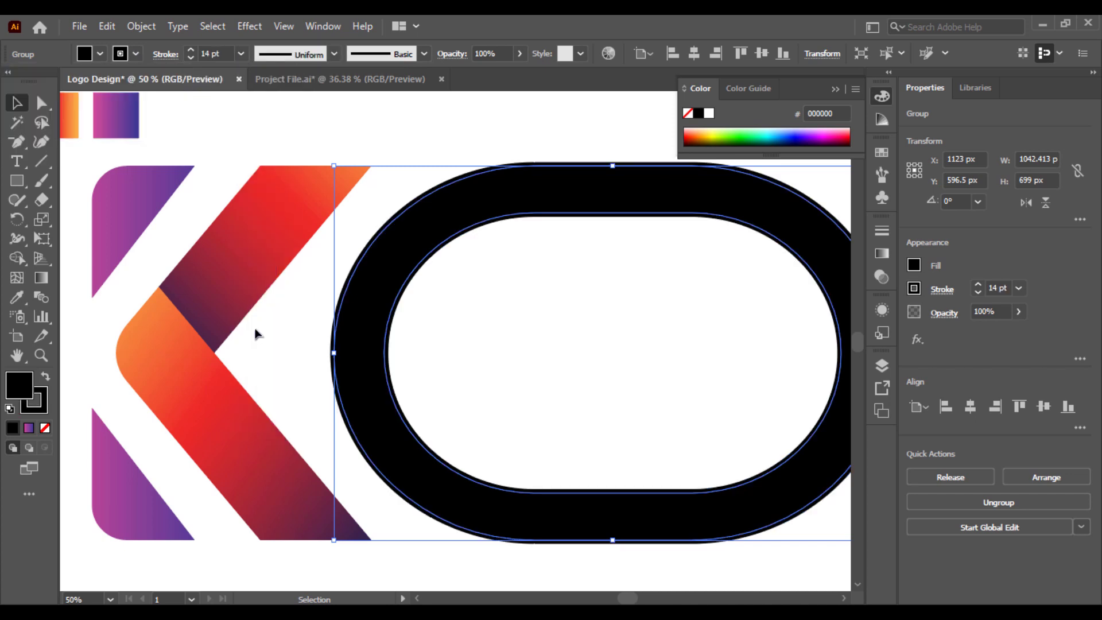
pyautogui.click(241, 54)
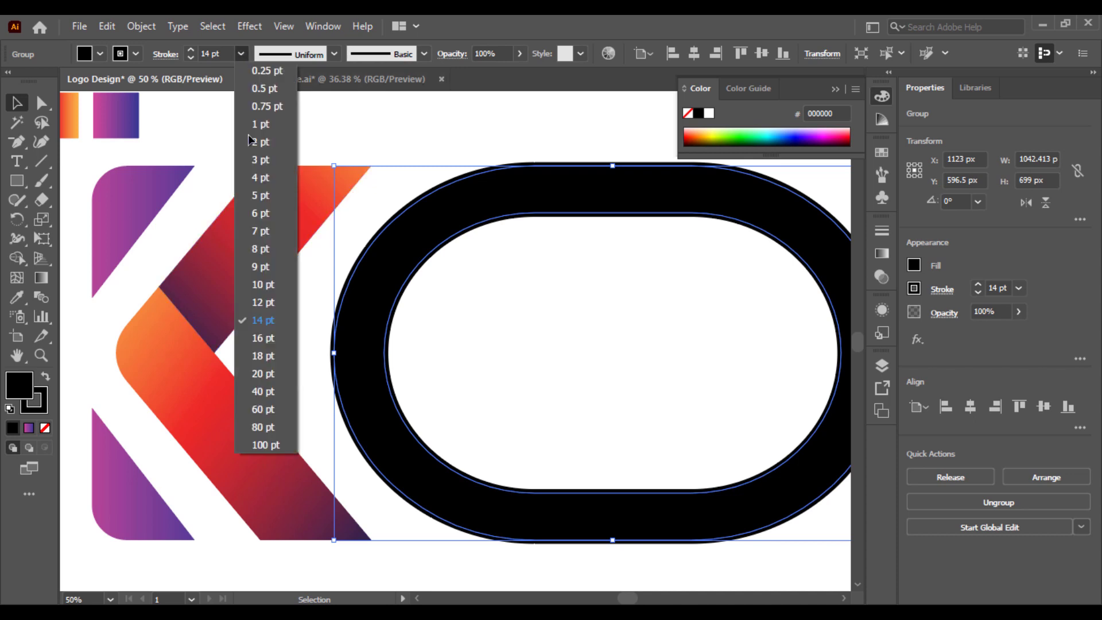
pyautogui.click(260, 391)
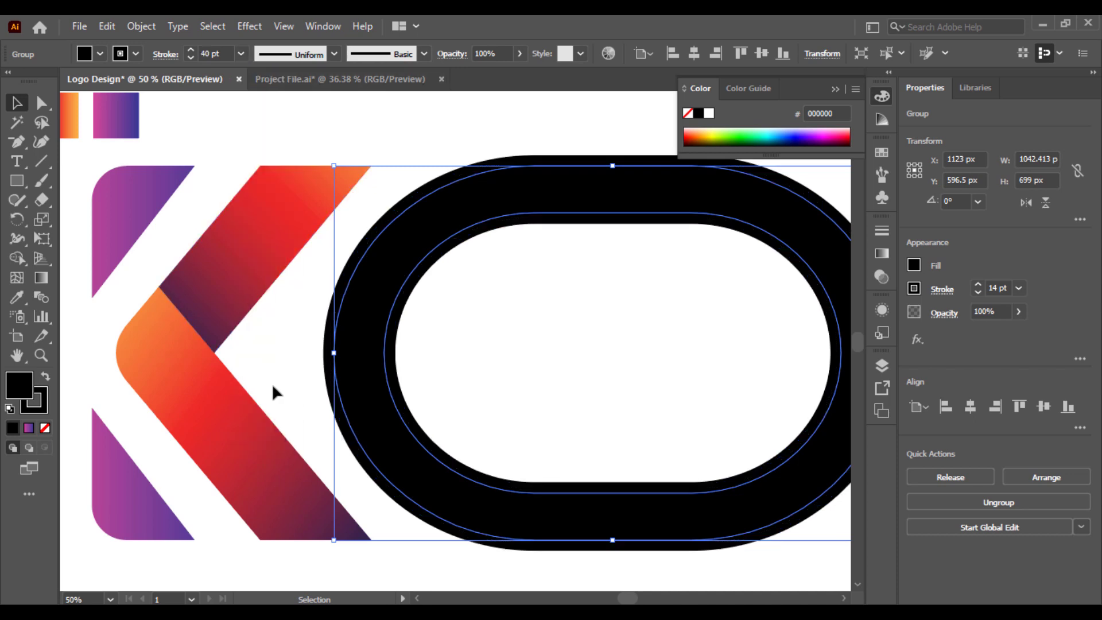
pyautogui.click(501, 130)
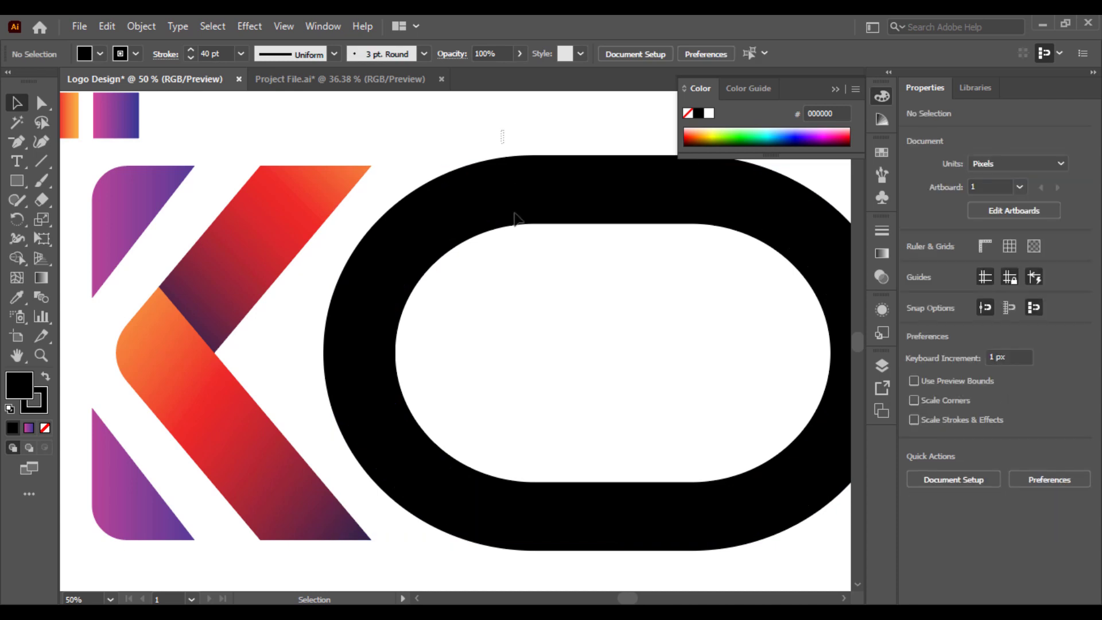
# - Expand the ring's fill and 40 pt stroke into separate shapes
pyautogui.click(517, 221)
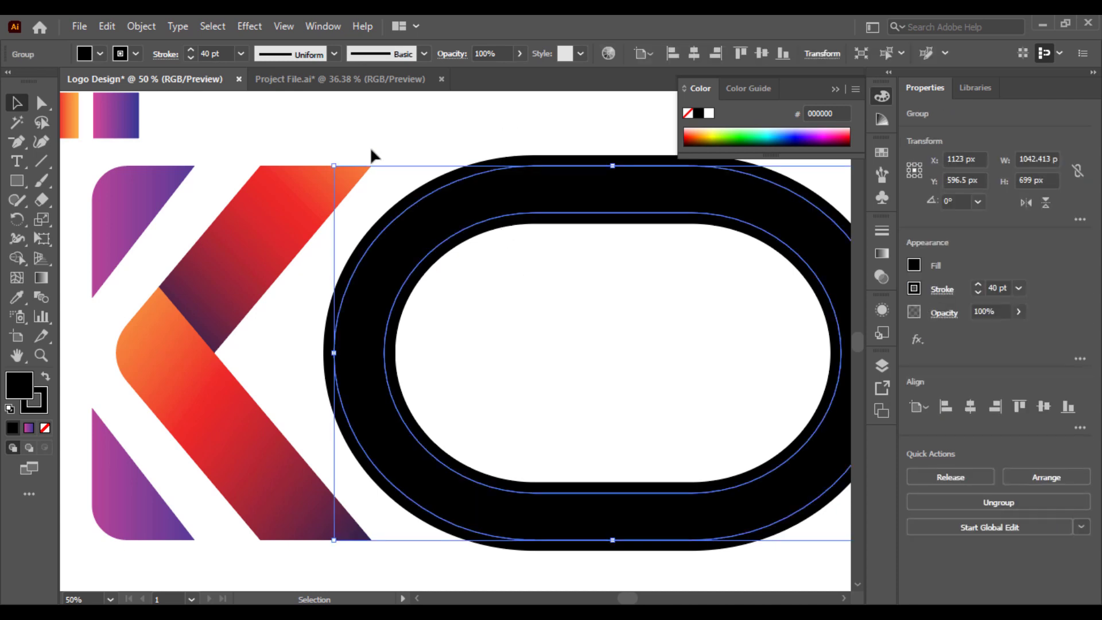
pyautogui.click(155, 29)
pyautogui.click(219, 208)
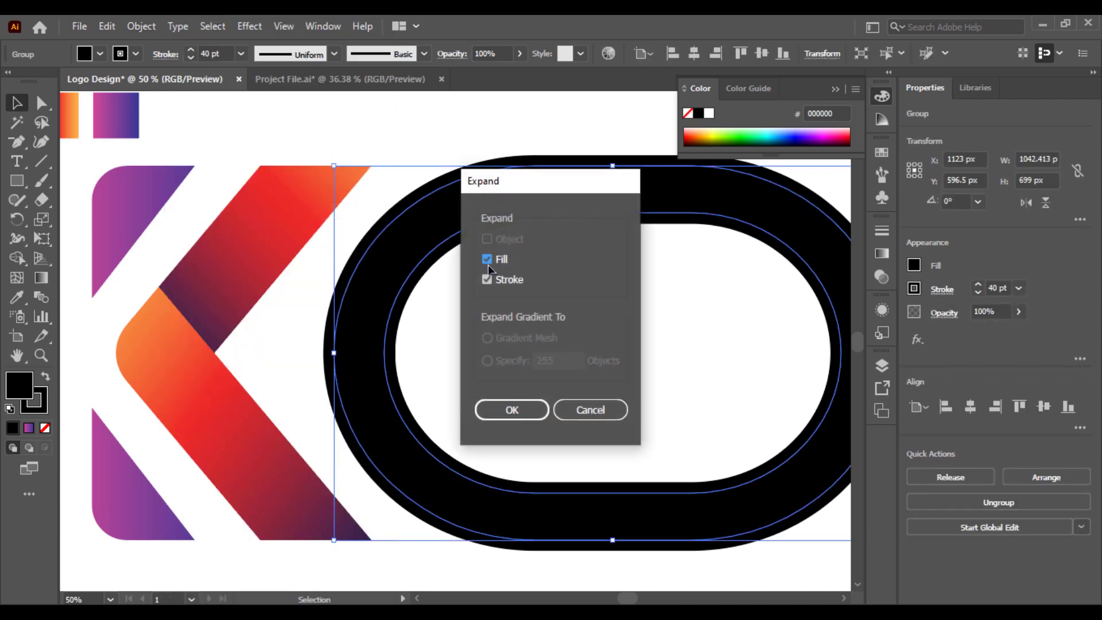
pyautogui.click(525, 409)
pyautogui.click(505, 146)
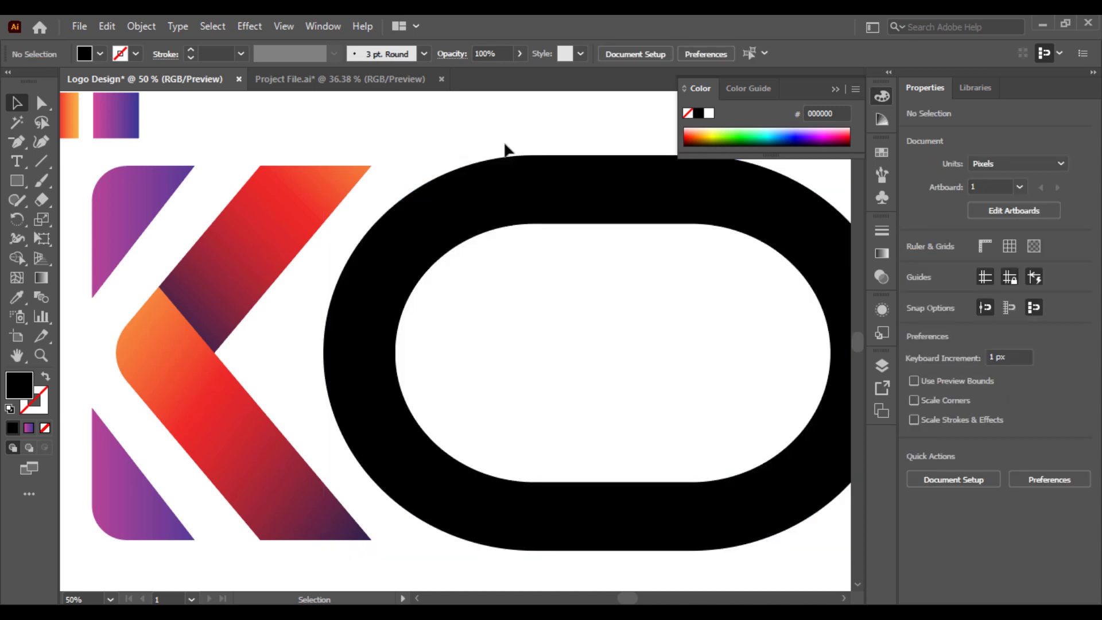
# - Unite the ring's expanded pieces into a single compound path
pyautogui.click(546, 221)
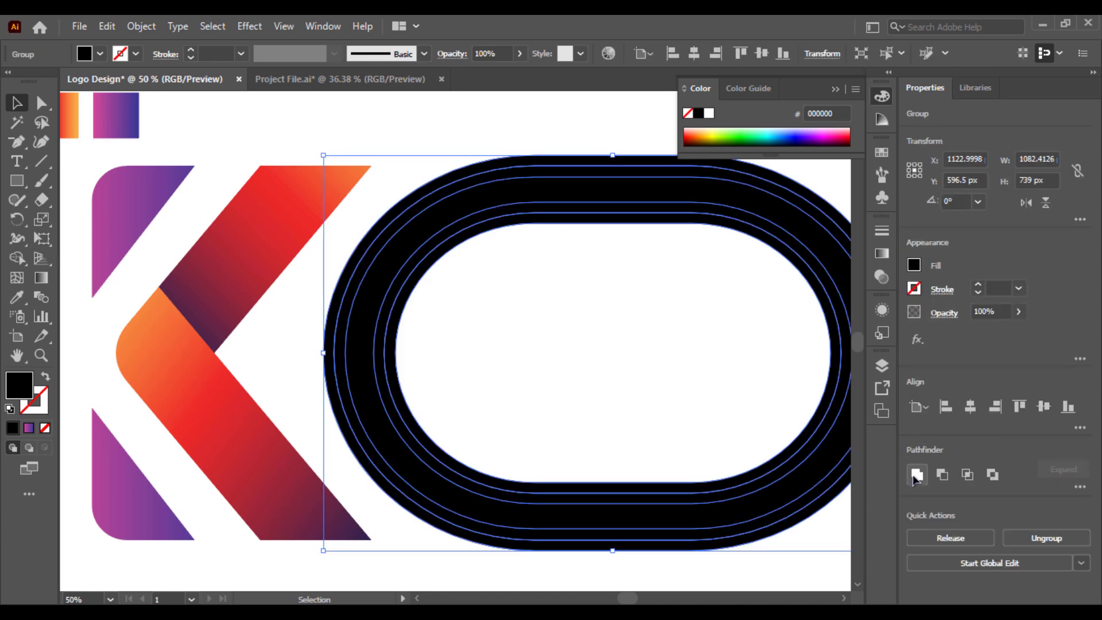
pyautogui.click(917, 479)
pyautogui.click(574, 134)
pyautogui.click(611, 176)
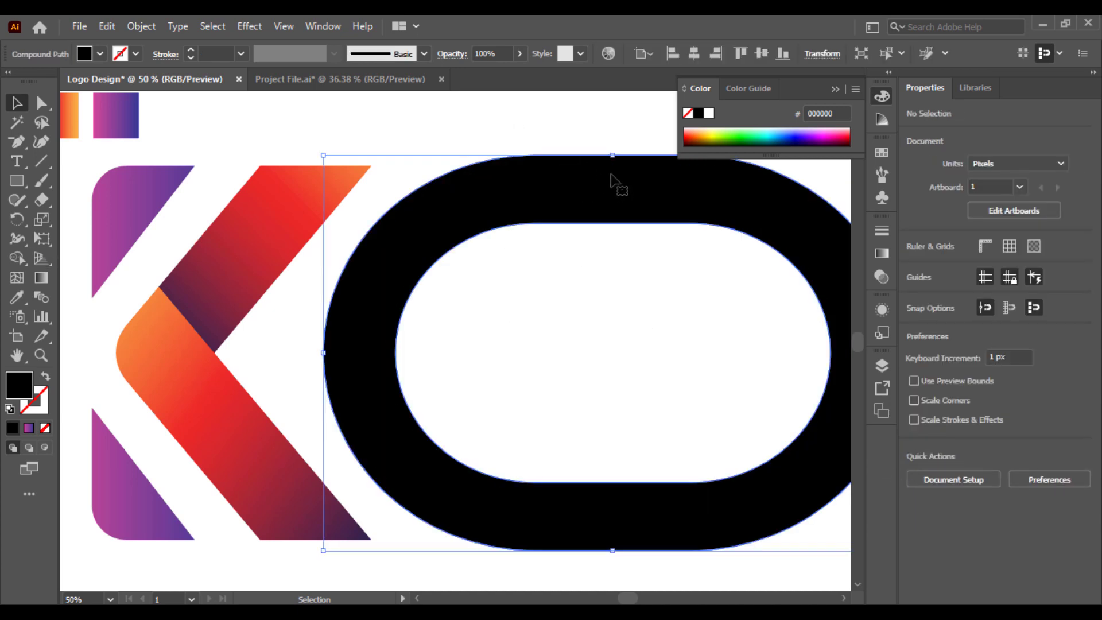
# - Squash the ring vertically to 699 px high so its upper and lower edges align with the K's top and base
pyautogui.moveTo(612, 156); pyautogui.dragTo(613, 166)
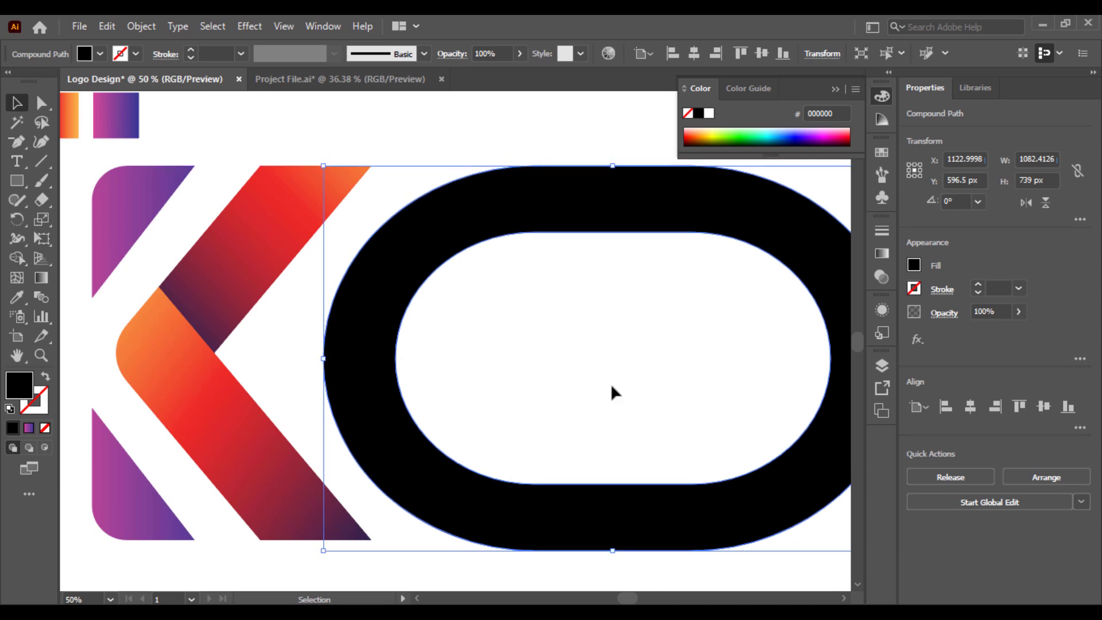
pyautogui.moveTo(611, 550); pyautogui.dragTo(612, 540)
pyautogui.click(569, 430)
pyautogui.moveTo(593, 369); pyautogui.dragTo(514, 357)
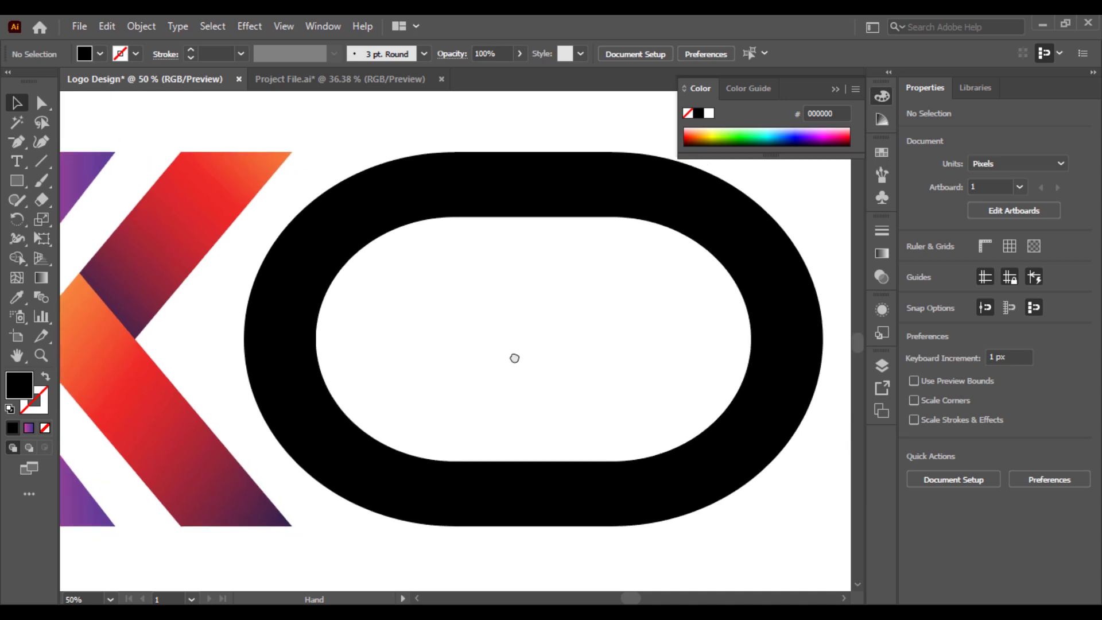
pyautogui.click(45, 164)
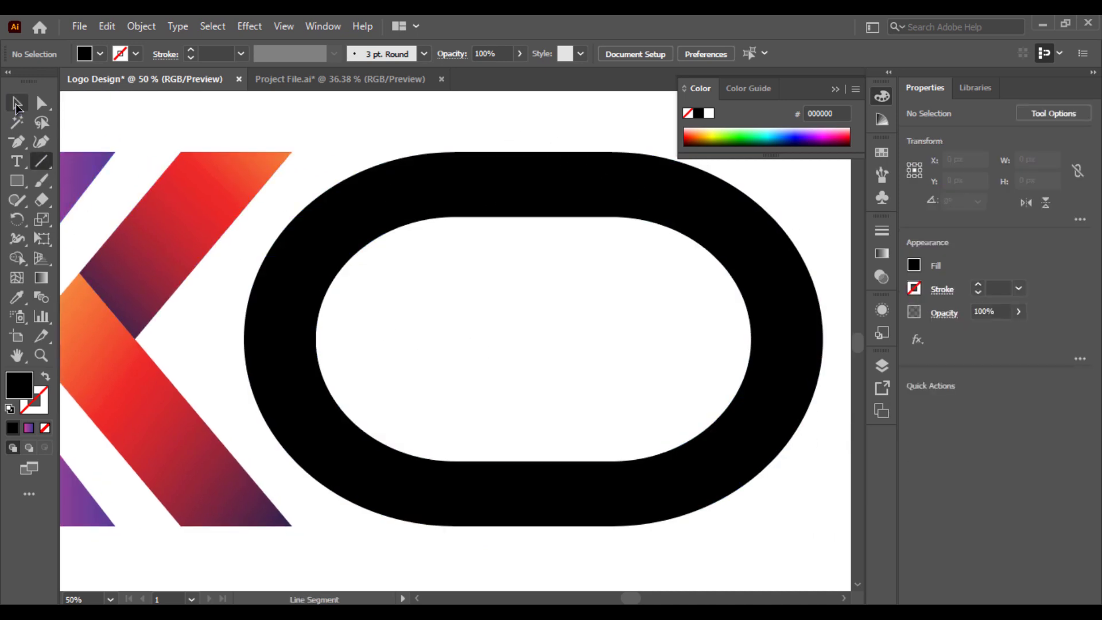
pyautogui.press('a')
pyautogui.moveTo(438, 161); pyautogui.dragTo(777, 561)
pyautogui.hotkey('ctrl', 'z')
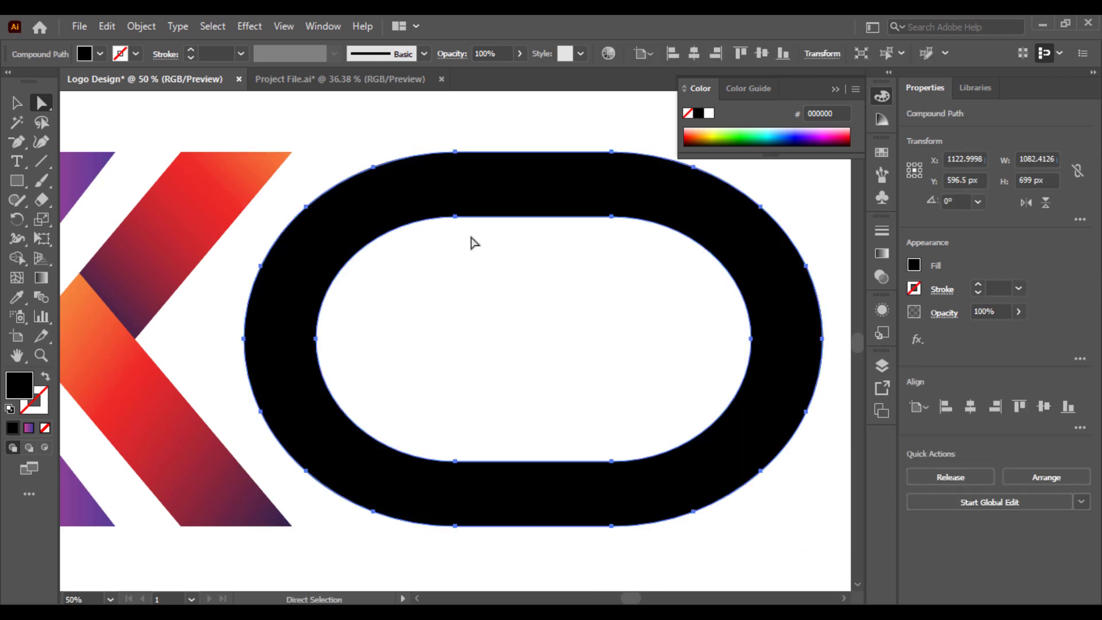
pyautogui.moveTo(538, 119); pyautogui.dragTo(737, 488)
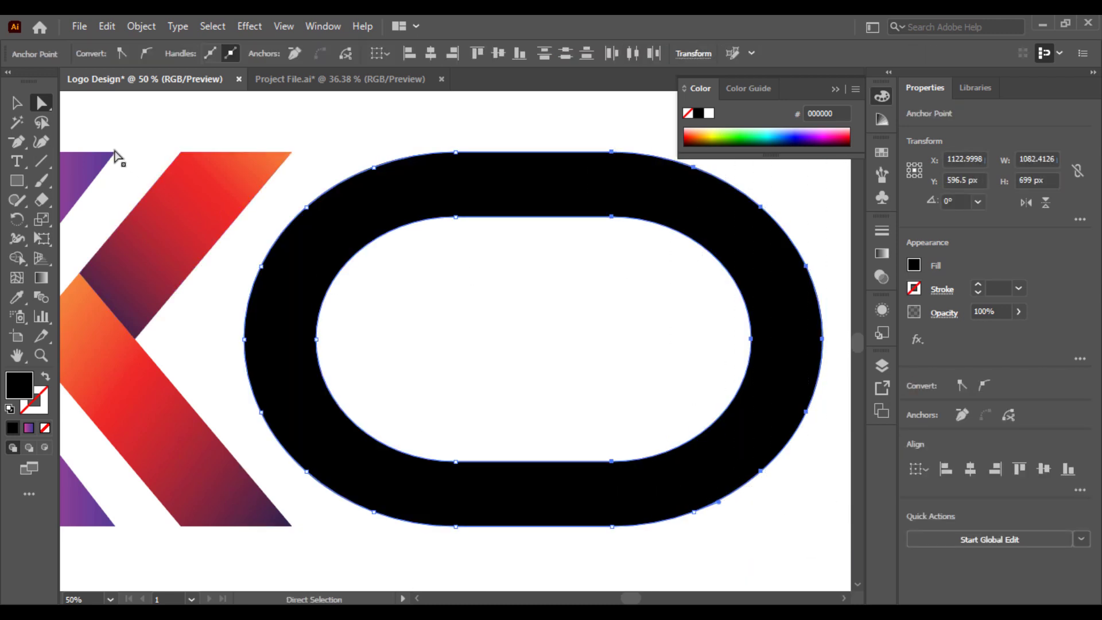
pyautogui.click(16, 103)
pyautogui.click(473, 147)
pyautogui.moveTo(650, 475); pyautogui.dragTo(632, 540)
pyautogui.click(445, 539)
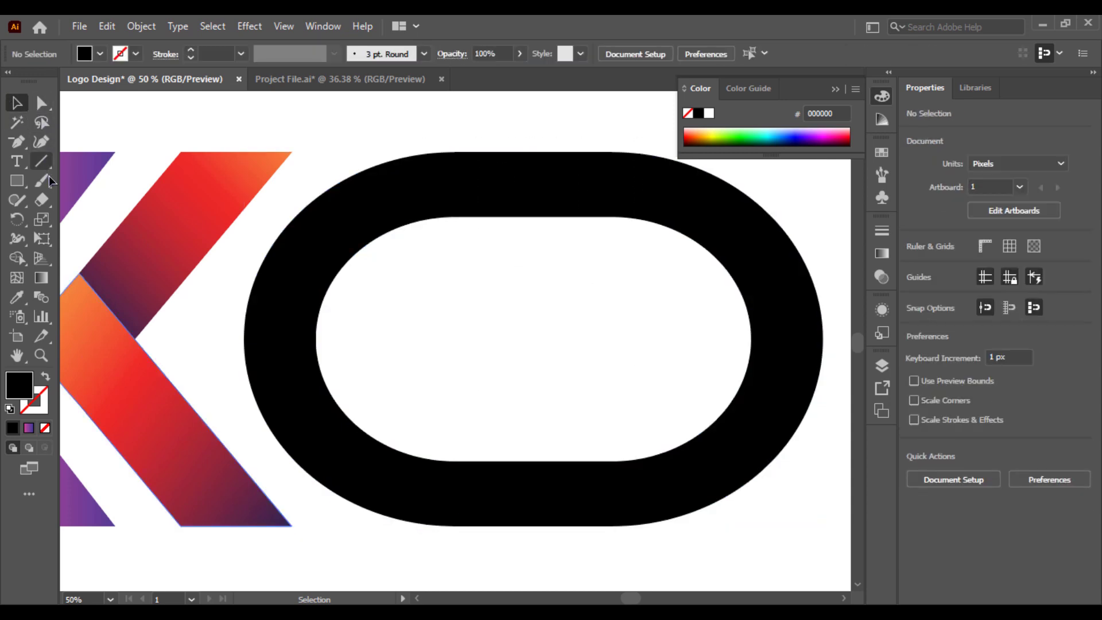
# - Narrow the black ring to about 965 px wide and draw a vertical line about 788 px long through its centre
pyautogui.moveTo(836, 227); pyautogui.dragTo(743, 331)
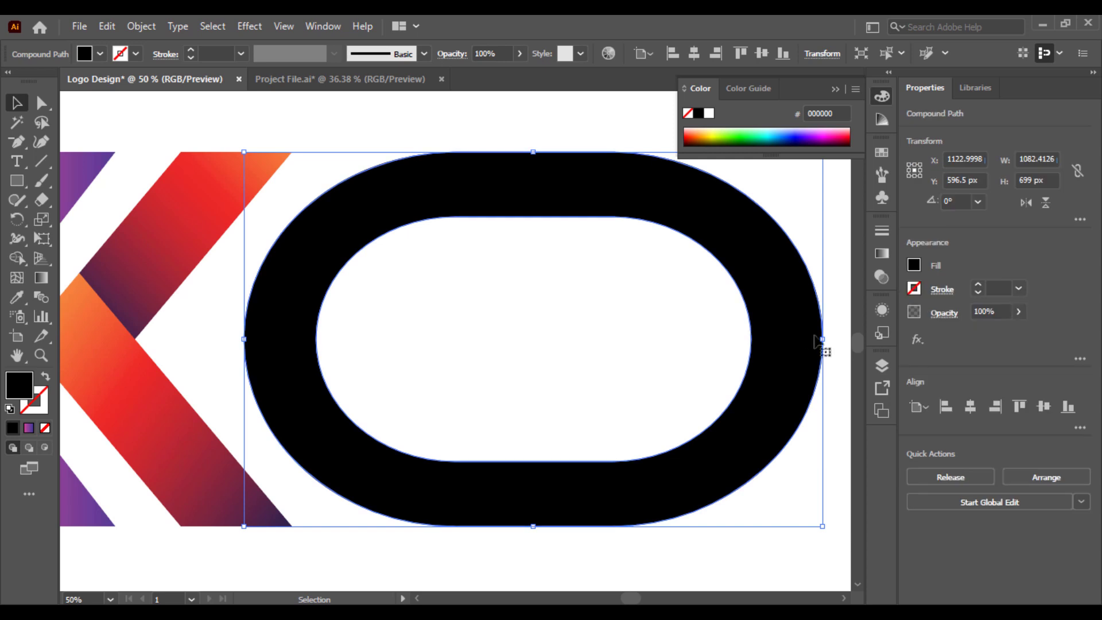
pyautogui.moveTo(822, 339); pyautogui.dragTo(760, 339)
pyautogui.click(41, 161)
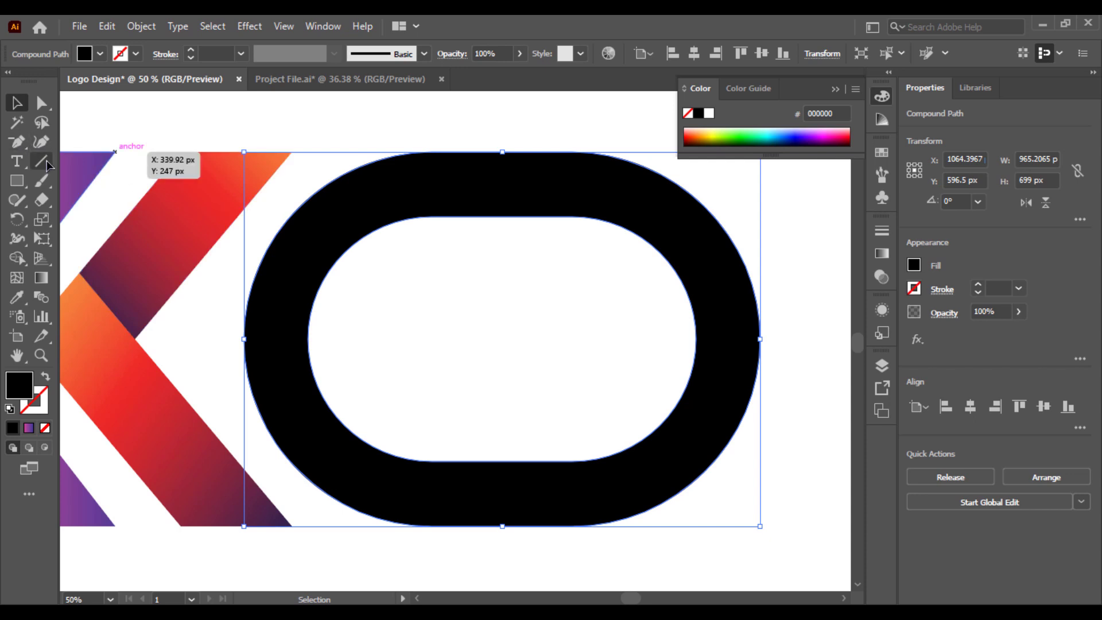
pyautogui.moveTo(503, 136); pyautogui.dragTo(521, 557)
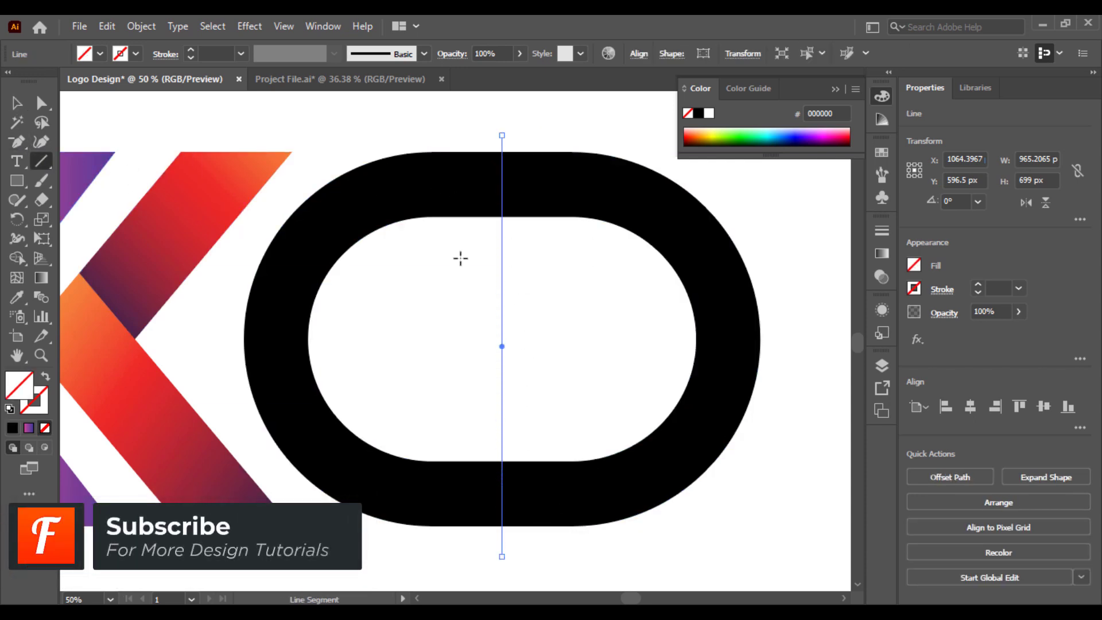
# - Remove the ring's left half along the centre line with Shape Builder and delete the leftover line
pyautogui.press('v')
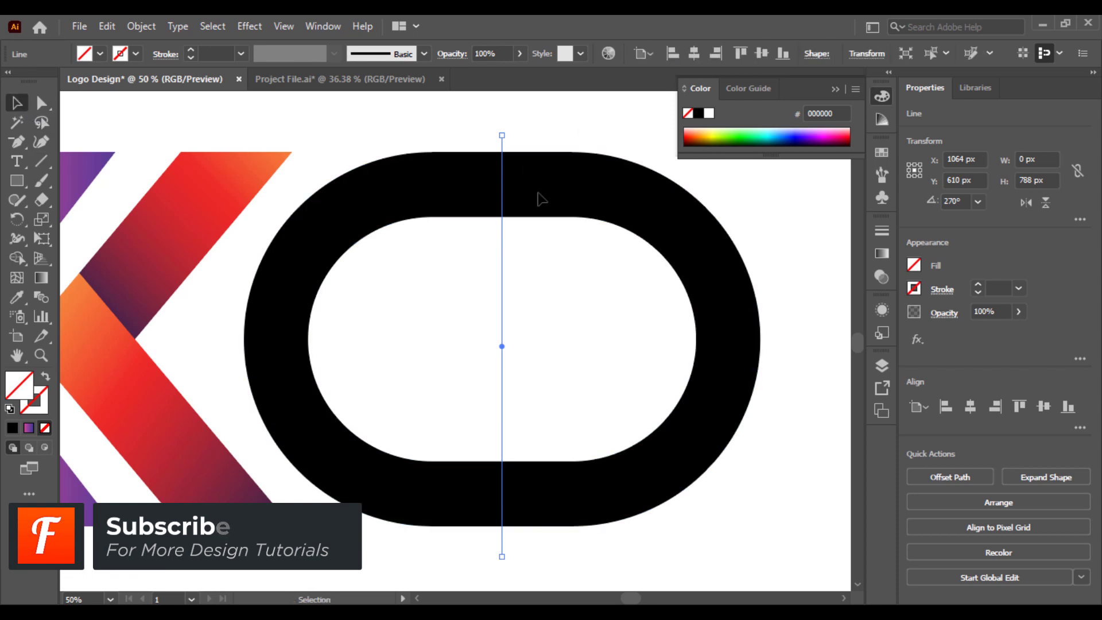
pyautogui.keyDown('shift'); pyautogui.click(520, 207); pyautogui.keyUp('shift')
pyautogui.click(17, 258)
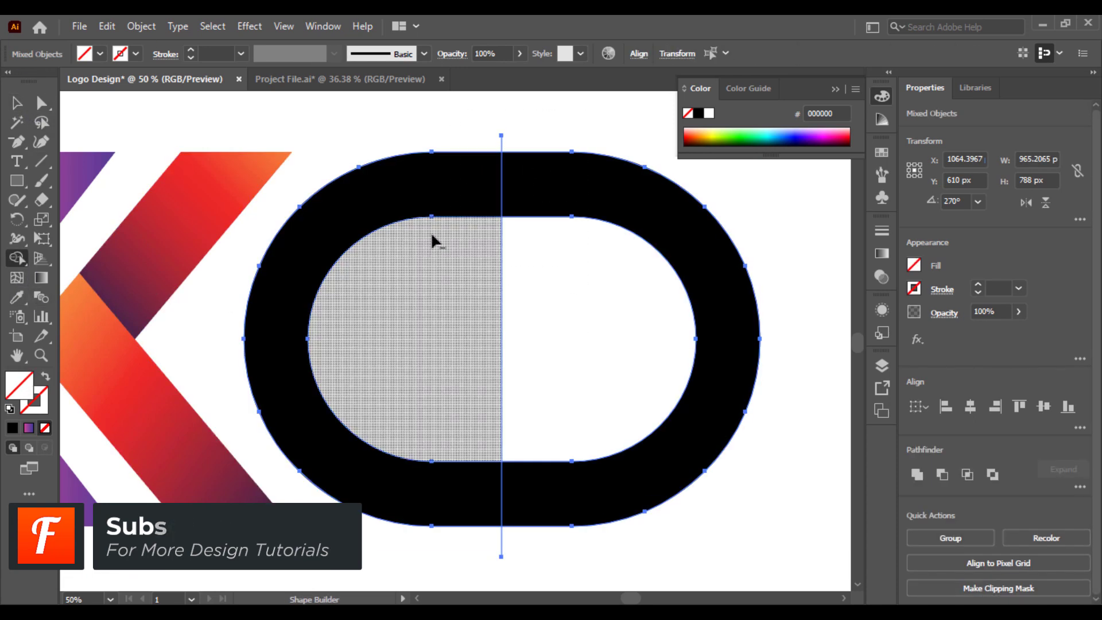
pyautogui.moveTo(405, 193)
pyautogui.mouseDown()
pyautogui.moveTo(413, 383)
pyautogui.moveTo(394, 538)
pyautogui.mouseUp()
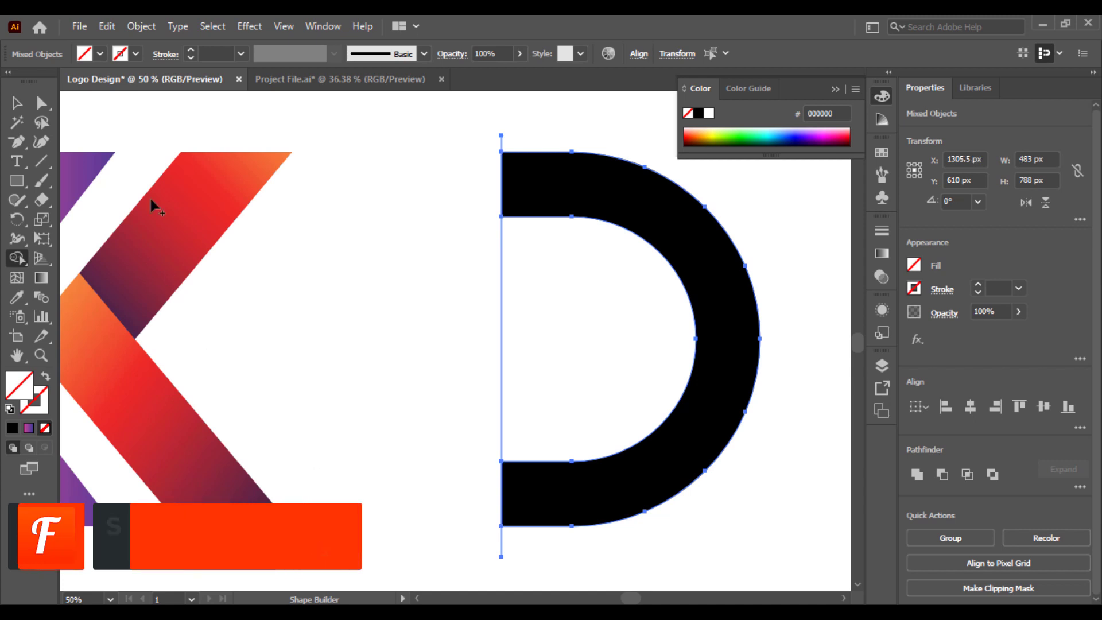
pyautogui.press('v')
pyautogui.moveTo(561, 301); pyautogui.dragTo(441, 298)
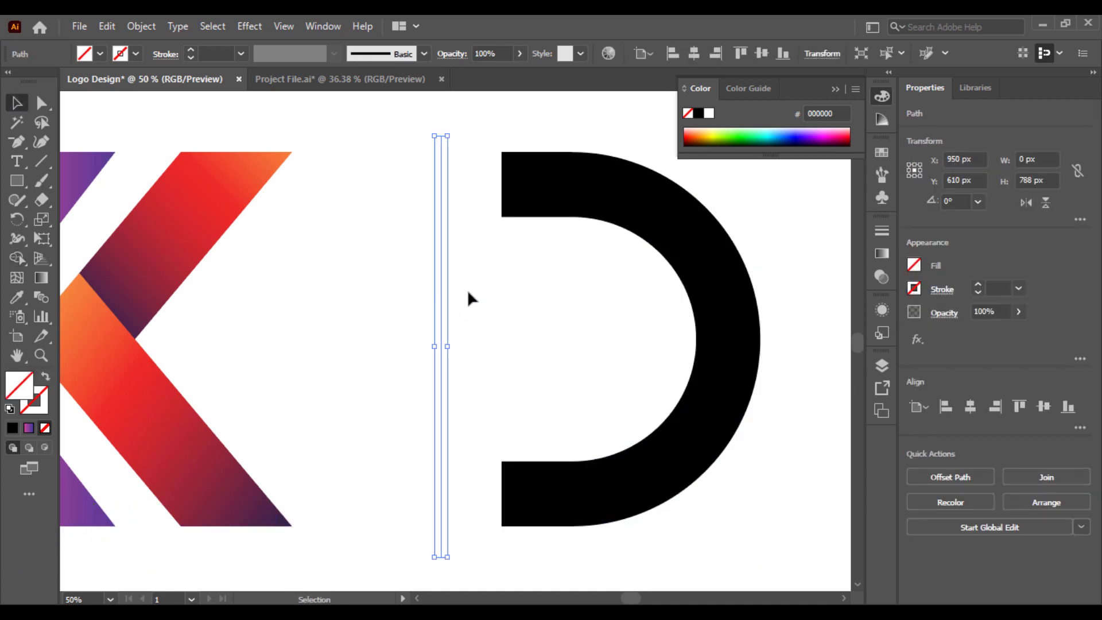
pyautogui.press('Delete')
# - Move the half-ring onto the ends of the K's arms and separate its upper overlap with Shape Builder
pyautogui.moveTo(694, 264); pyautogui.dragTo(432, 270)
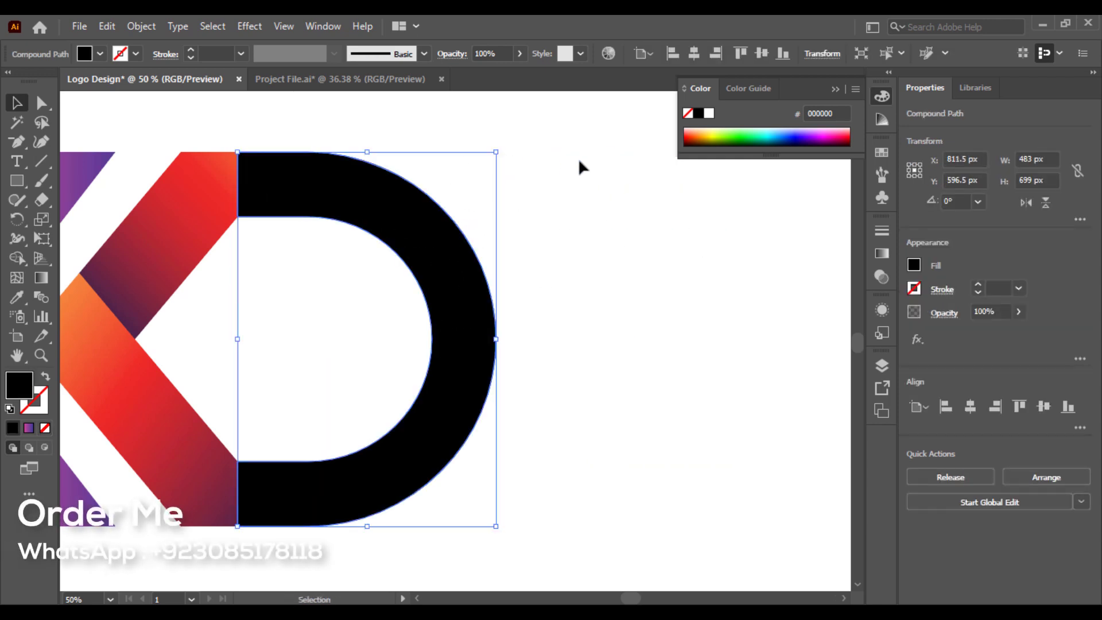
pyautogui.moveTo(175, 308); pyautogui.dragTo(175, 309)
pyautogui.moveTo(380, 317); pyautogui.dragTo(521, 305)
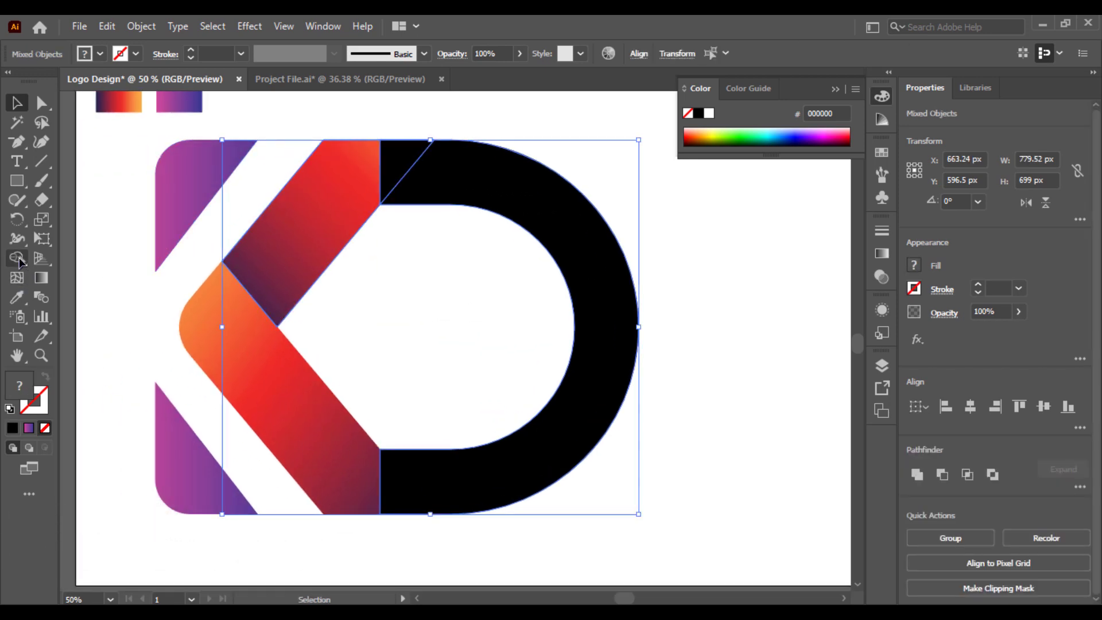
pyautogui.click(17, 258)
pyautogui.moveTo(400, 182); pyautogui.dragTo(450, 184)
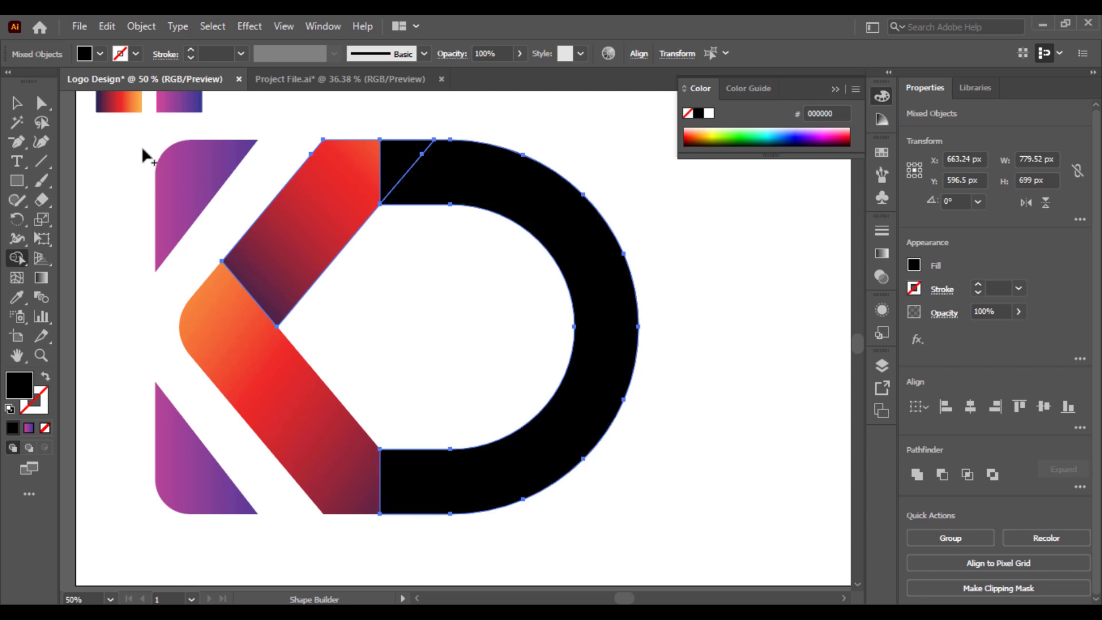
# - Try pulling the half-ring away from the K to check the cut at its upper end
pyautogui.click(16, 102)
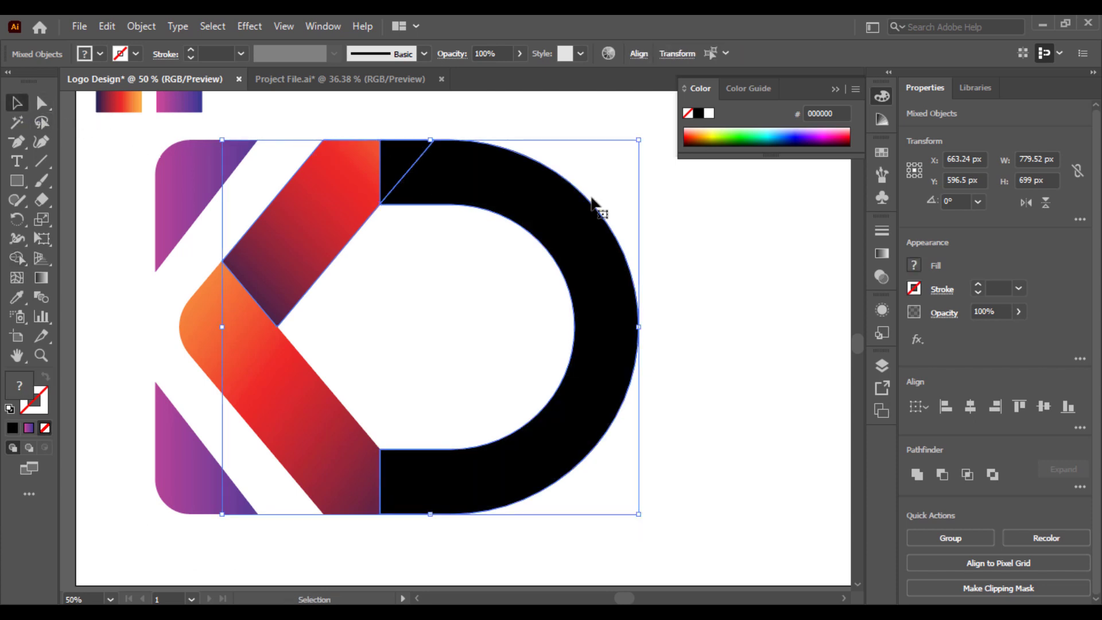
pyautogui.click(718, 221)
pyautogui.moveTo(552, 229); pyautogui.dragTo(612, 228)
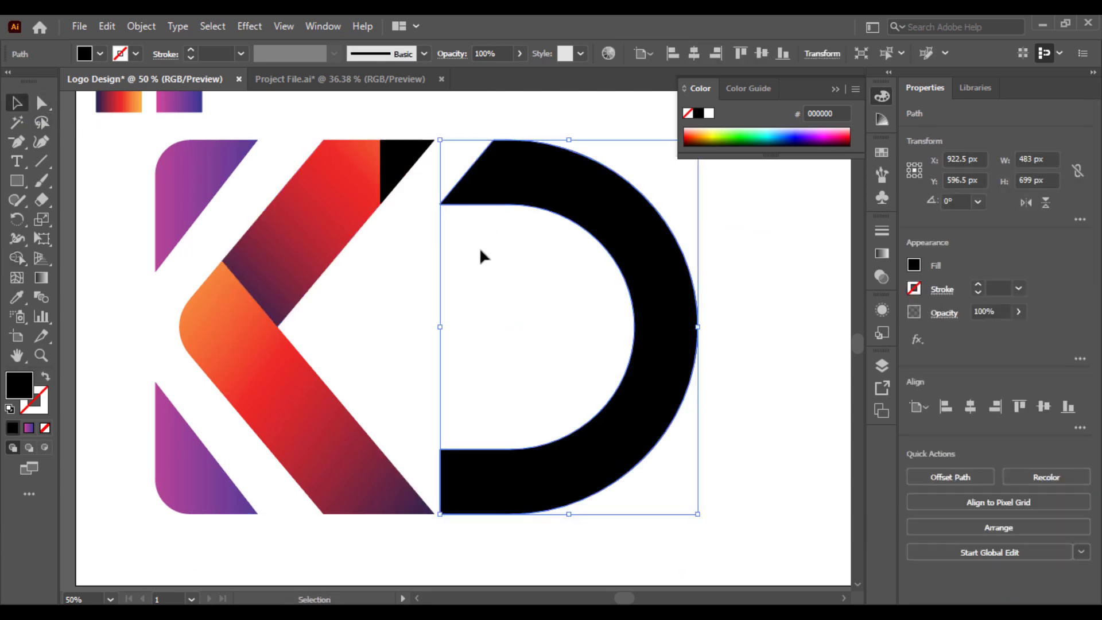
pyautogui.hotkey('ctrl', 'z')
# - Separate the half-ring's lower overlap with the K using Shape Builder and slide the half-ring about 100 px away from the K
pyautogui.moveTo(729, 321); pyautogui.dragTo(361, 521)
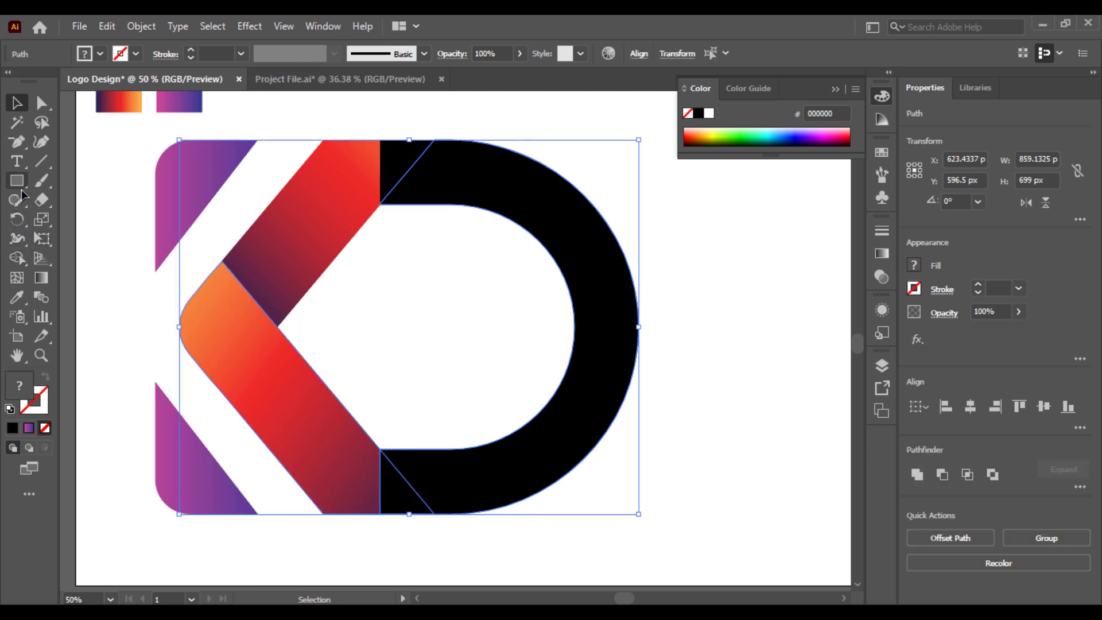
pyautogui.click(16, 258)
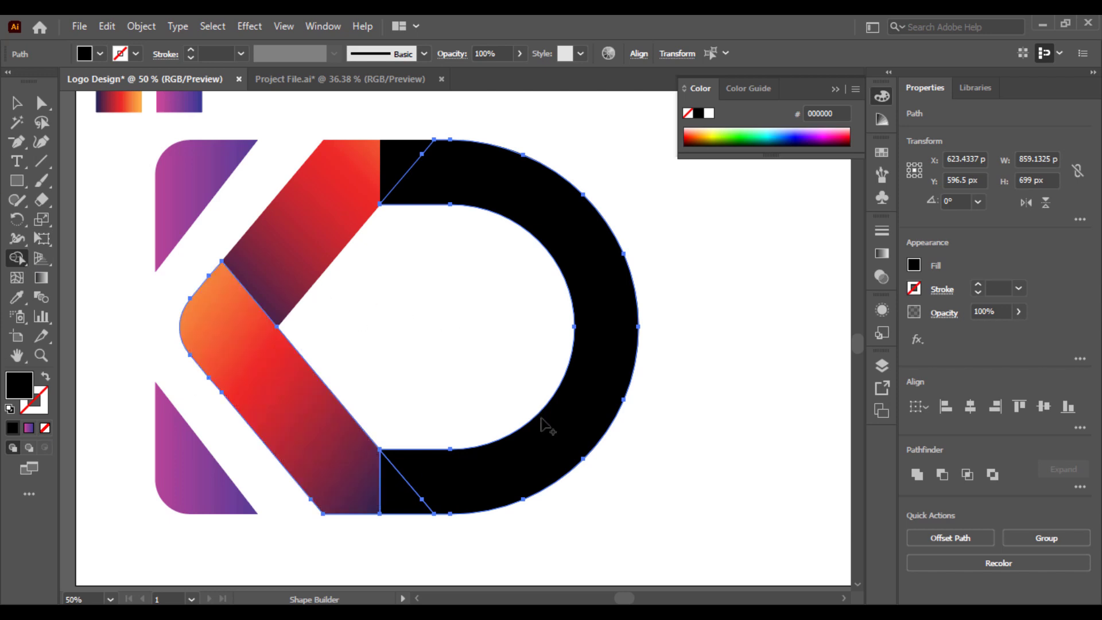
pyautogui.click(26, 103)
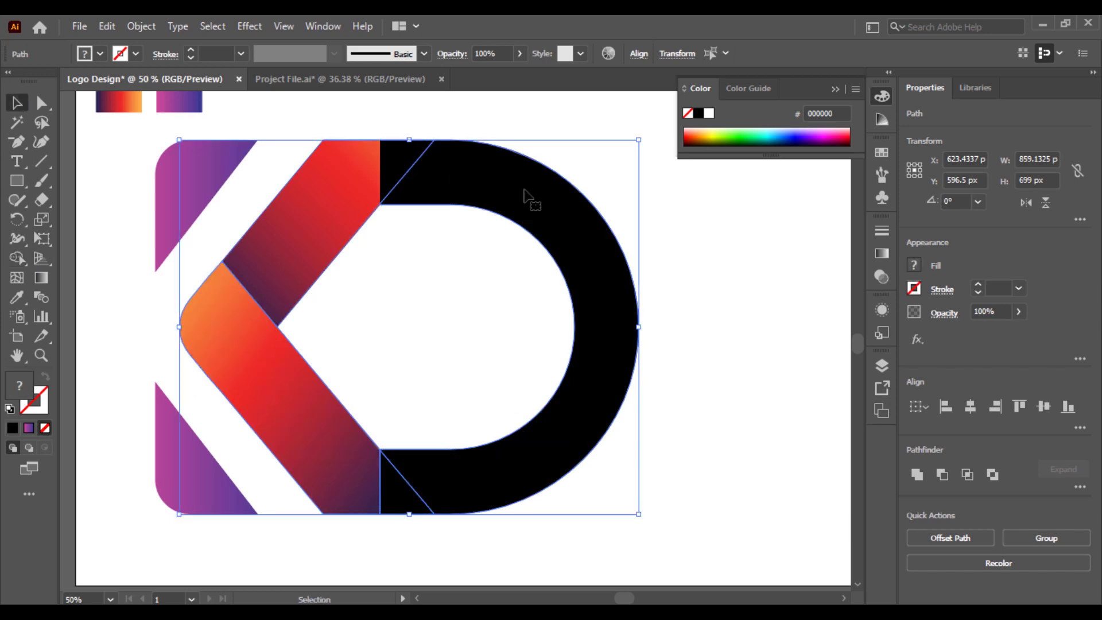
pyautogui.click(721, 231)
pyautogui.moveTo(612, 263); pyautogui.dragTo(666, 262)
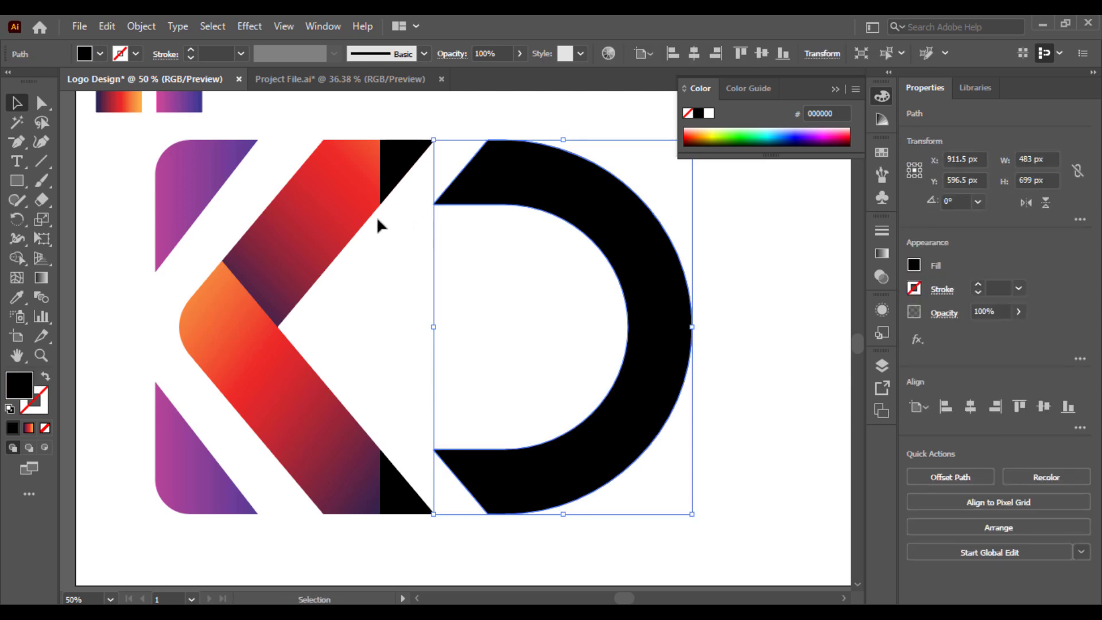
# - Delete the leftover black triangle covering the end of the K's upper arm
pyautogui.click(376, 217)
pyautogui.click(404, 168)
pyautogui.moveTo(390, 172); pyautogui.dragTo(438, 276)
pyautogui.press('Delete')
# - Try deleting the black triangle at the end of the K's lower arm
pyautogui.moveTo(401, 484); pyautogui.dragTo(420, 331)
pyautogui.press('Delete')
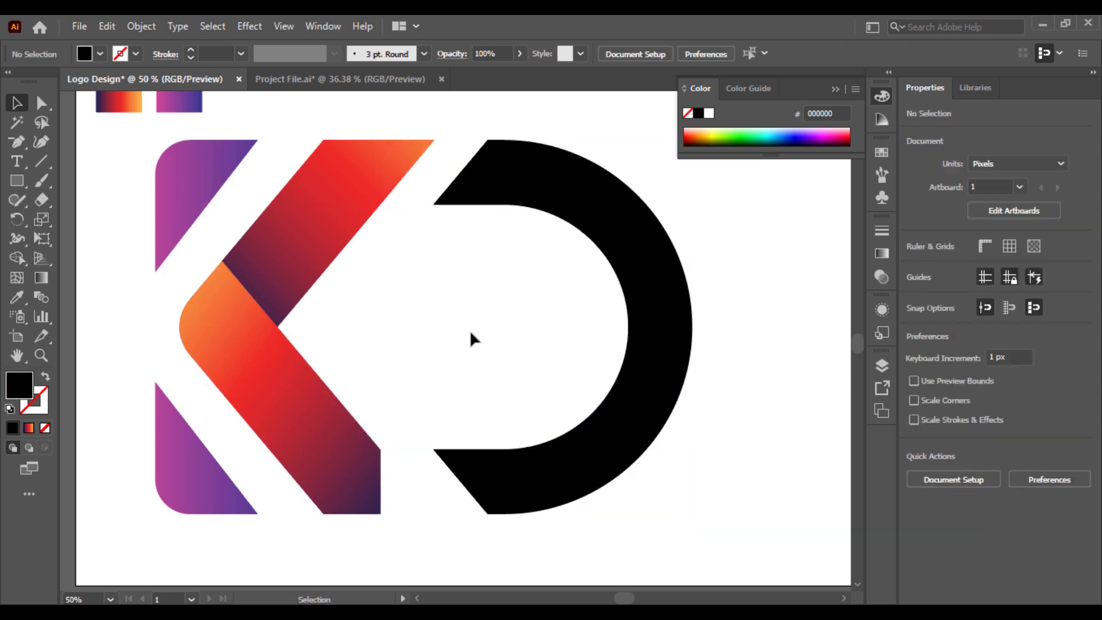
pyautogui.hotkey('ctrl', 'z')
pyautogui.hotkey('ctrl', 'z')
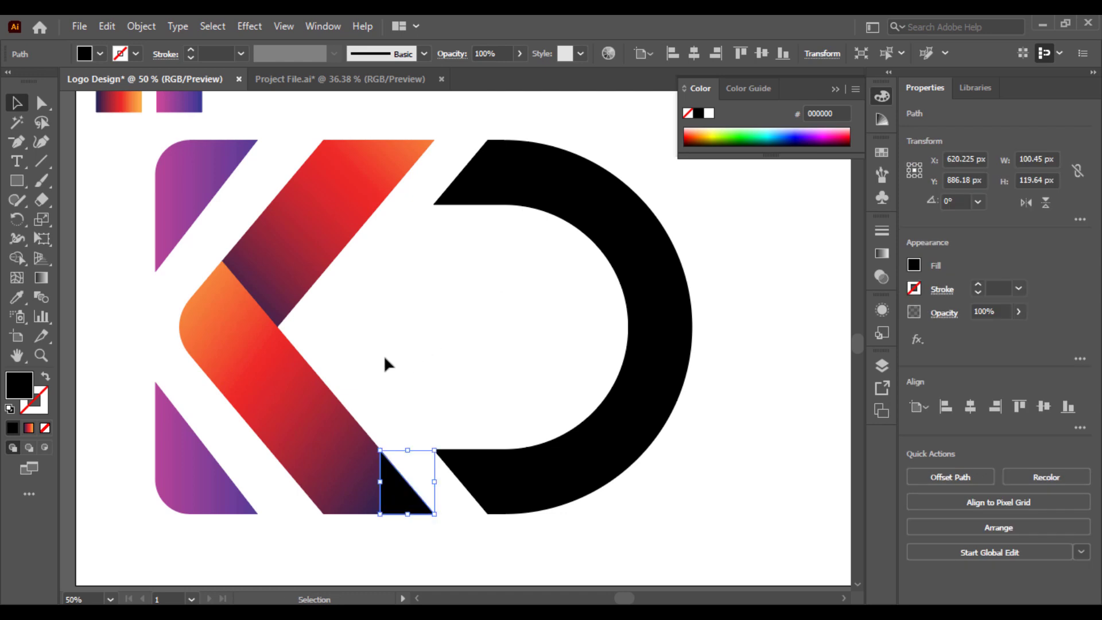
# - Merge the black corner triangle with the K's lower arm using Shape Builder
pyautogui.click(16, 258)
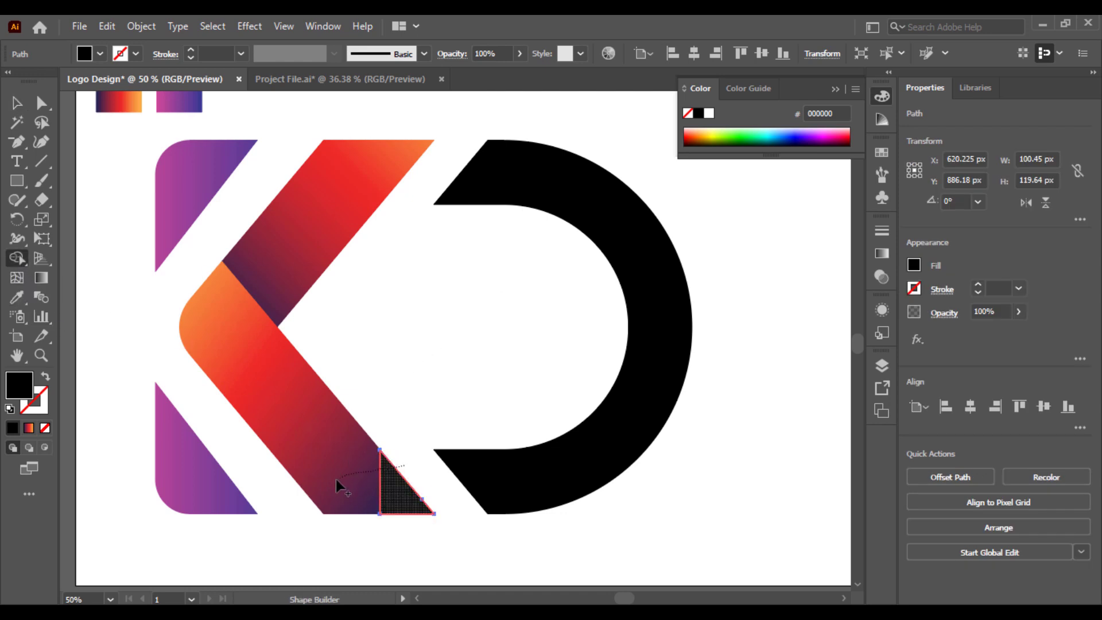
pyautogui.click(17, 103)
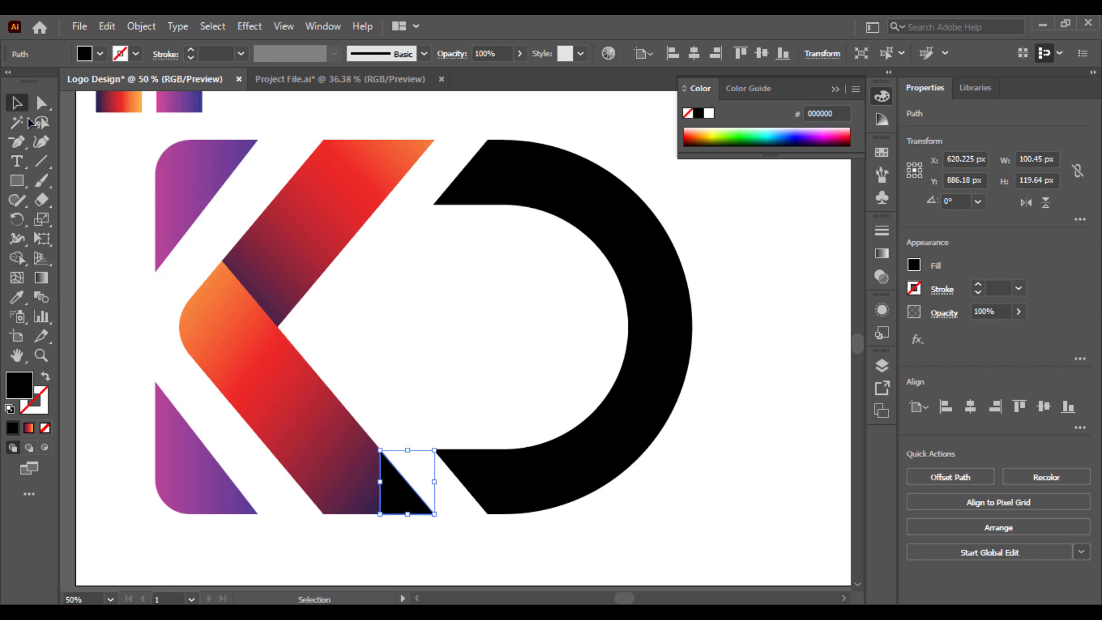
pyautogui.keyDown('shift'); pyautogui.click(354, 481); pyautogui.keyUp('shift')
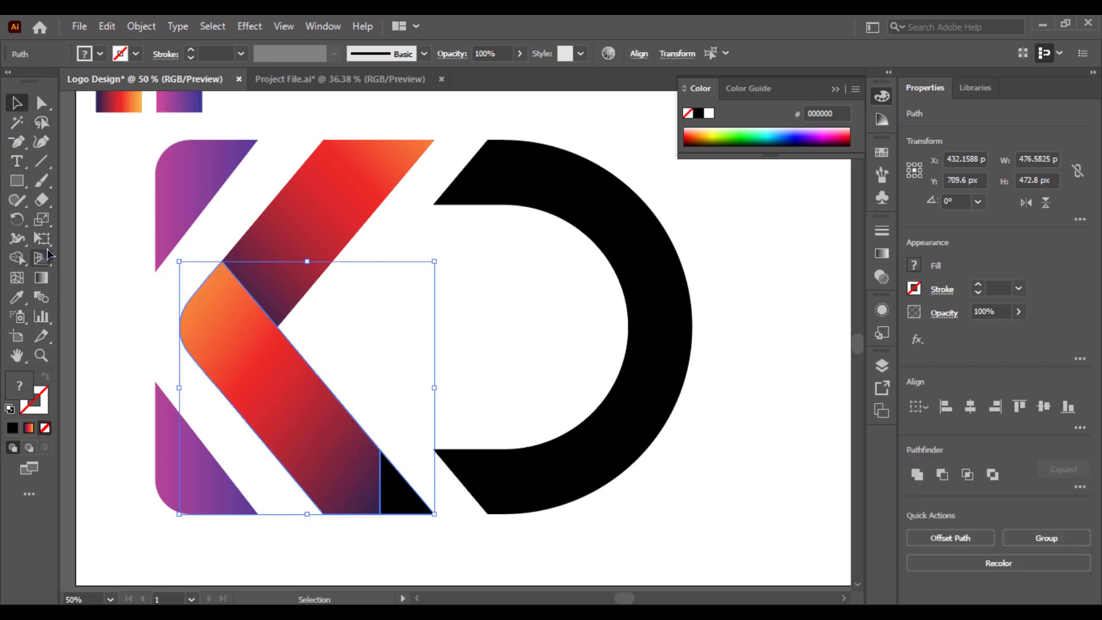
pyautogui.click(17, 258)
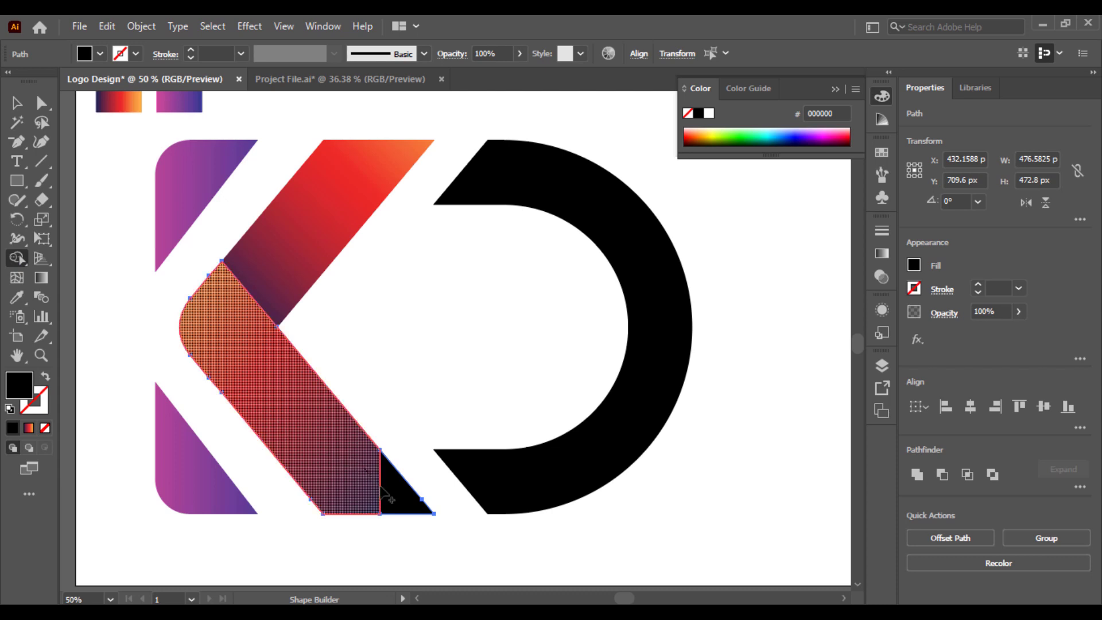
pyautogui.moveTo(383, 488); pyautogui.dragTo(405, 497)
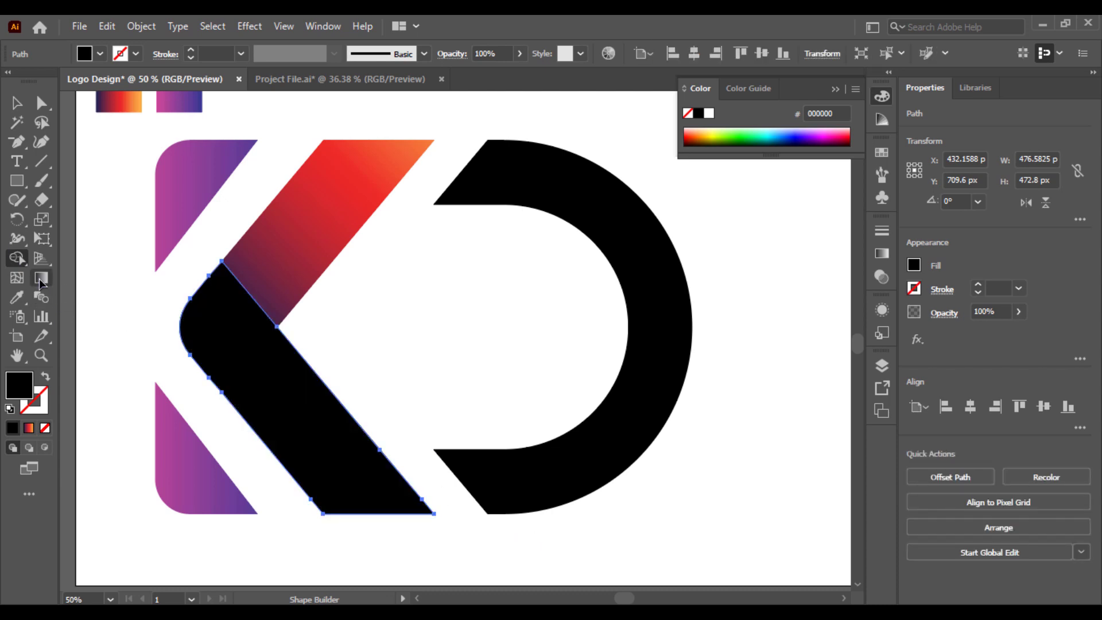
# - Copy the upper arm's gradient to the lower arm and angle it along the arm, from orange at the bend to dark at the foot
pyautogui.click(17, 297)
pyautogui.click(295, 226)
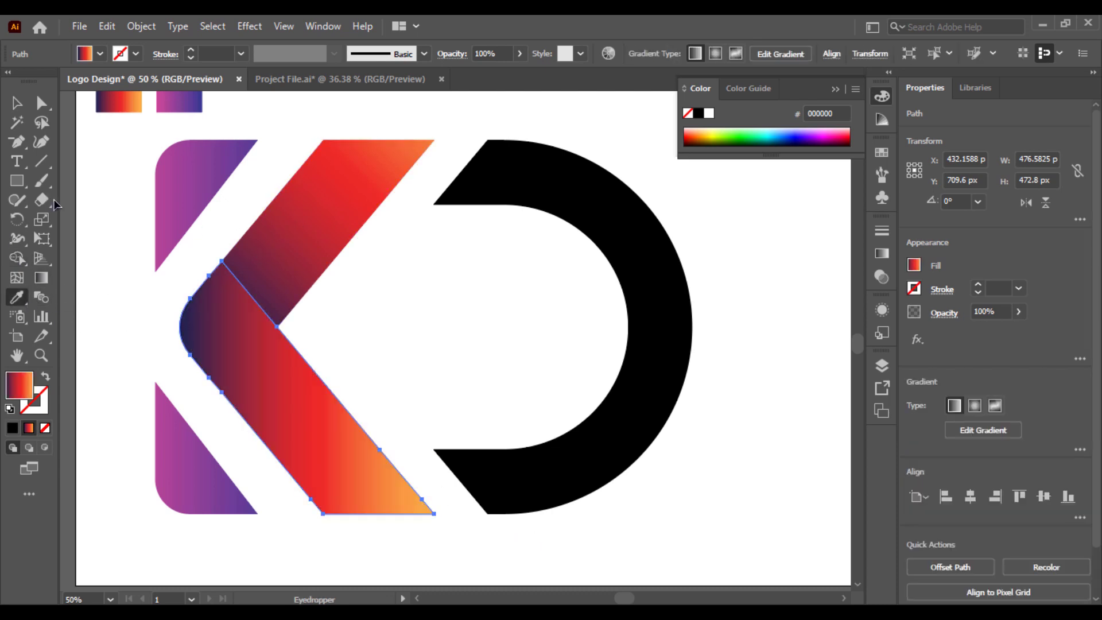
pyautogui.click(41, 277)
pyautogui.moveTo(170, 284)
pyautogui.mouseDown()
pyautogui.moveTo(466, 545)
pyautogui.moveTo(434, 549)
pyautogui.moveTo(359, 465)
pyautogui.moveTo(363, 475)
pyautogui.mouseUp()
pyautogui.moveTo(446, 565)
pyautogui.mouseDown()
pyautogui.moveTo(189, 217)
pyautogui.moveTo(153, 213)
pyautogui.moveTo(57, 122)
pyautogui.moveTo(262, 242)
pyautogui.moveTo(293, 279)
pyautogui.mouseUp()
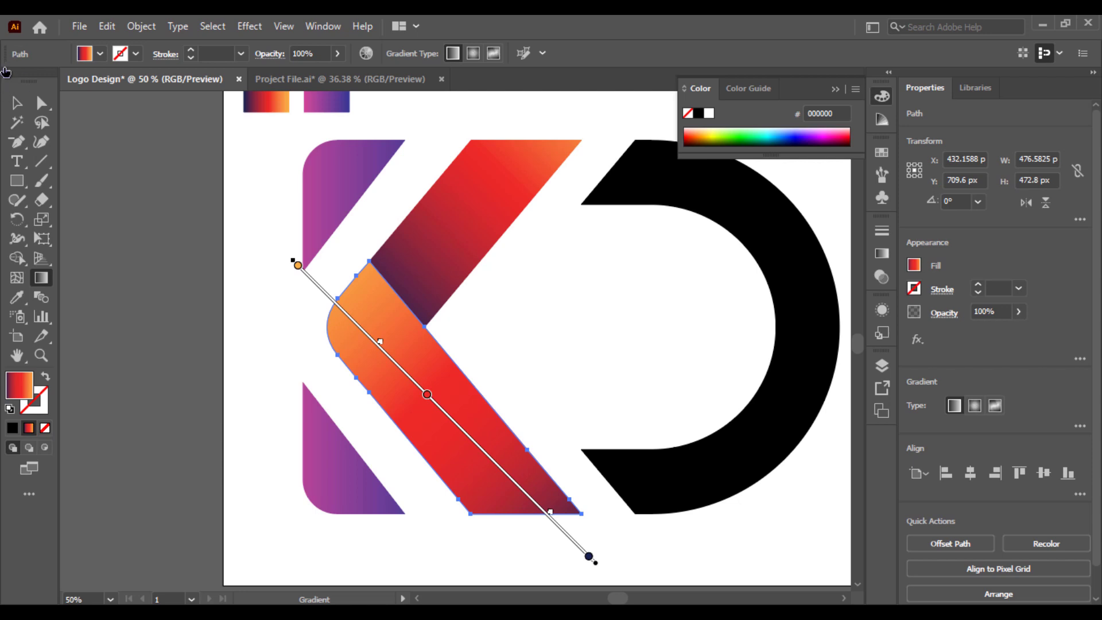
# - Move the black half-ring about 55 px closer to the K, leaving a narrow diagonal gap between them
pyautogui.click(17, 122)
pyautogui.click(608, 262)
pyautogui.click(786, 250)
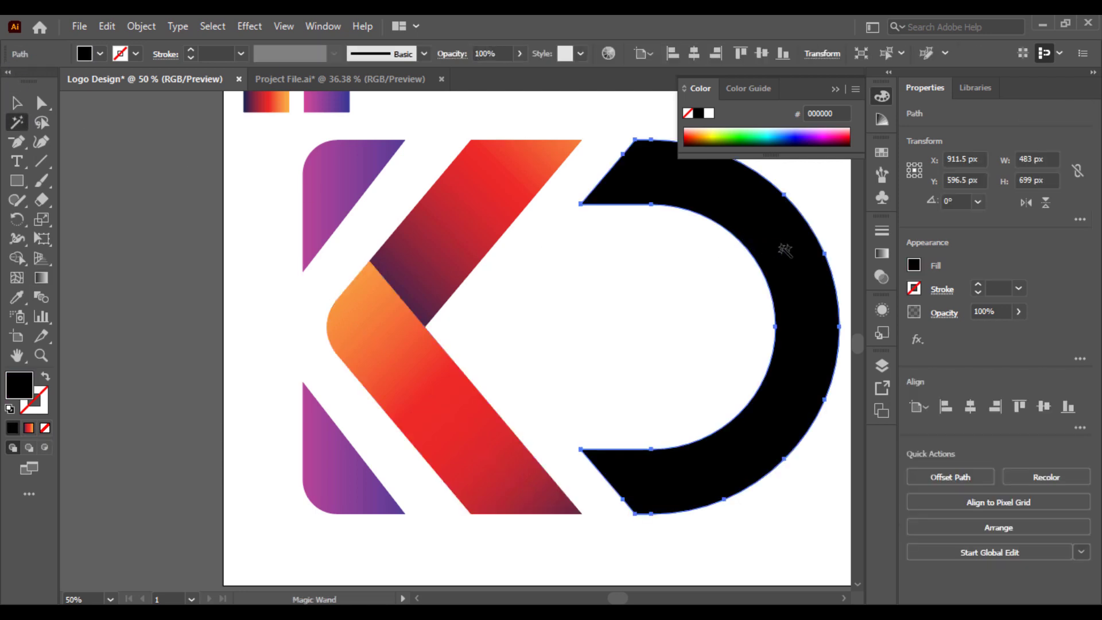
pyautogui.click(16, 103)
pyautogui.hscroll(5, 542, 246)
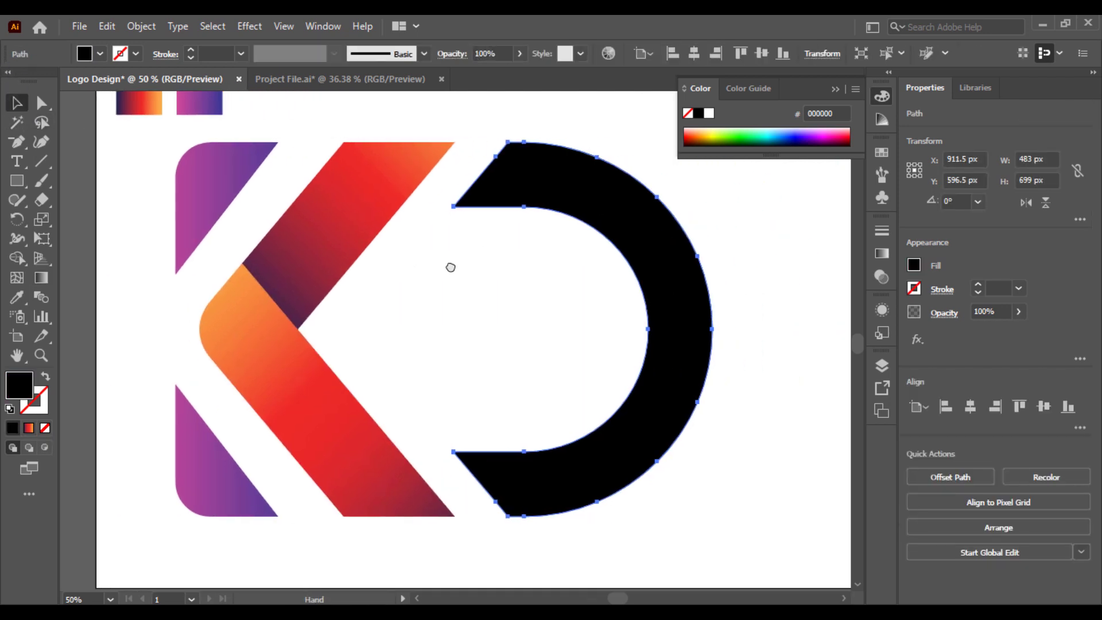
pyautogui.moveTo(648, 281); pyautogui.dragTo(634, 282)
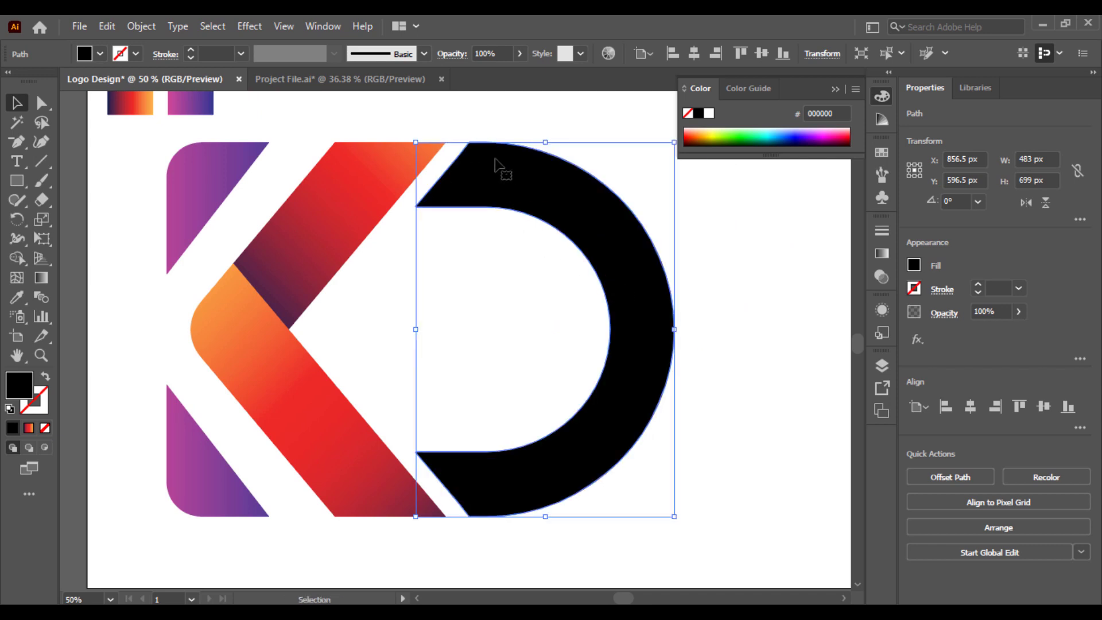
pyautogui.click(748, 271)
pyautogui.hotkey('ctrl', '-')
pyautogui.hotkey('ctrl', '-')
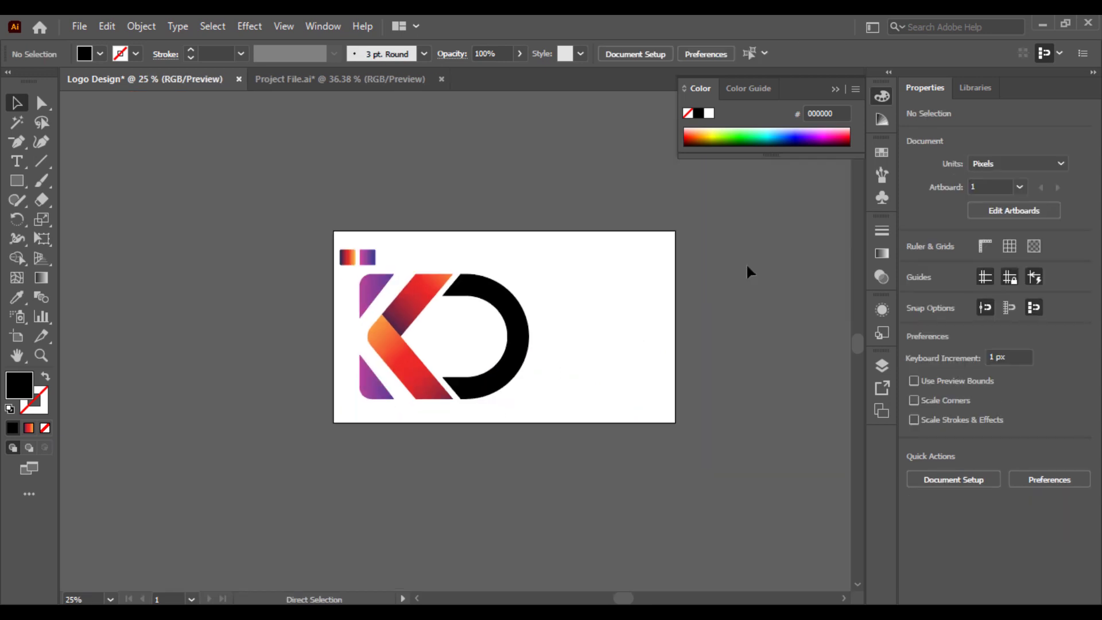
pyautogui.hotkey('ctrl', '+')
pyautogui.hotkey('ctrl', '+')
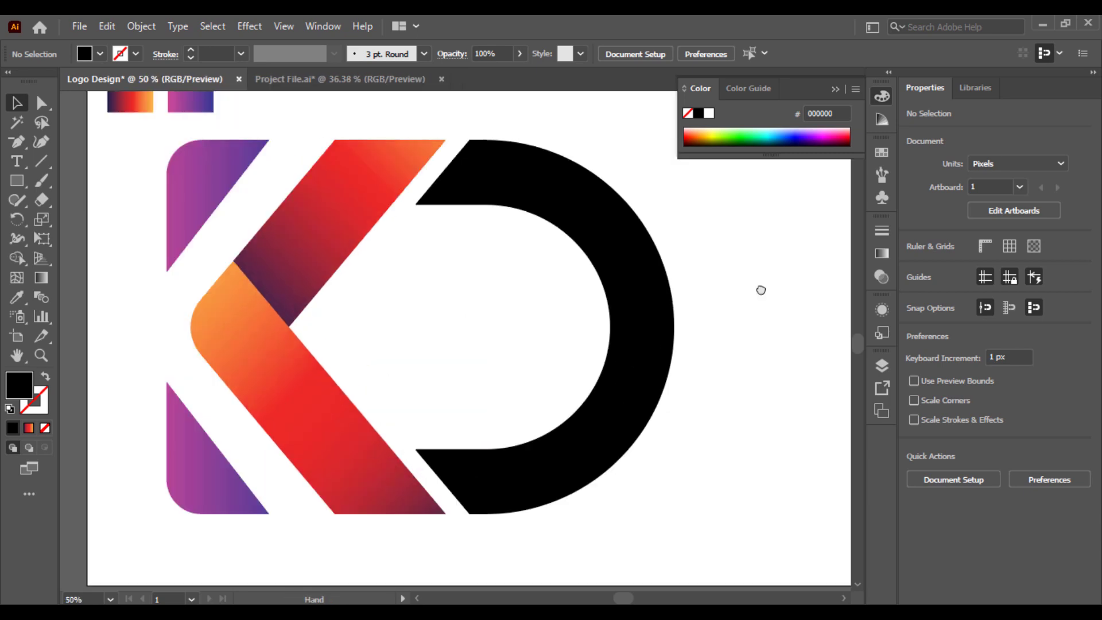
pyautogui.moveTo(762, 290); pyautogui.dragTo(793, 337)
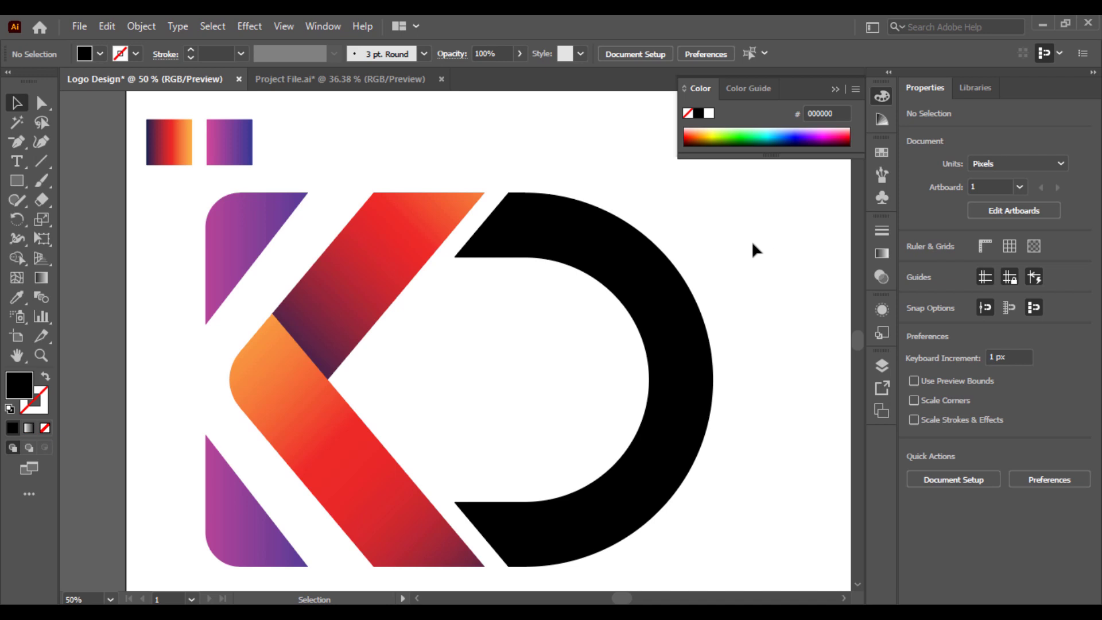
# - Fill the black half-ring with the pink-to-blue gradient sampled from the purple swatch square
pyautogui.click(559, 244)
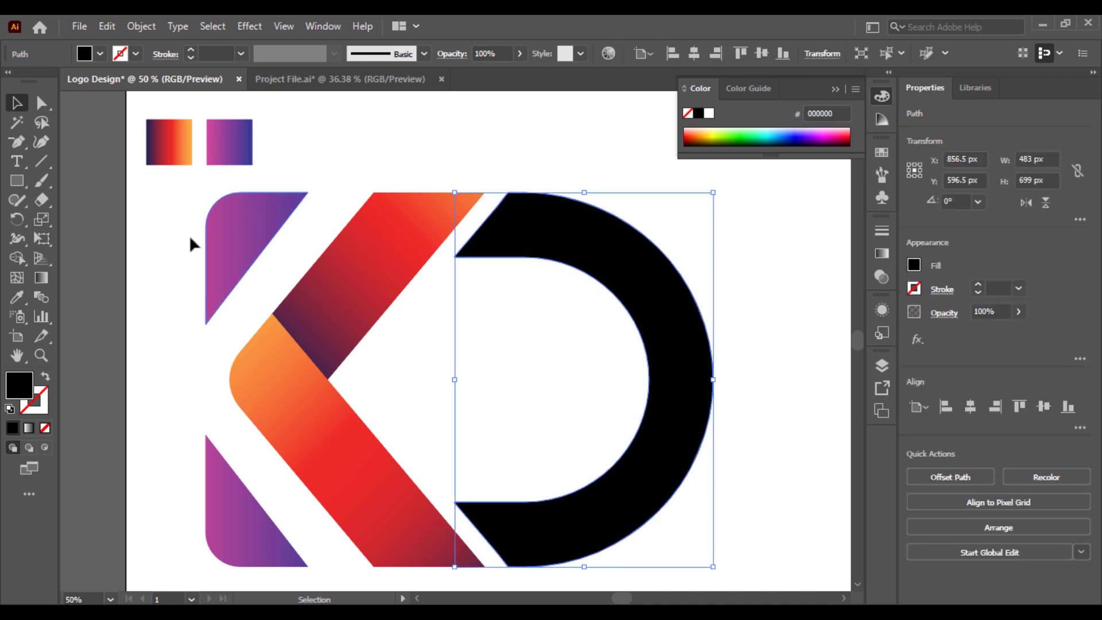
pyautogui.click(17, 297)
pyautogui.click(248, 150)
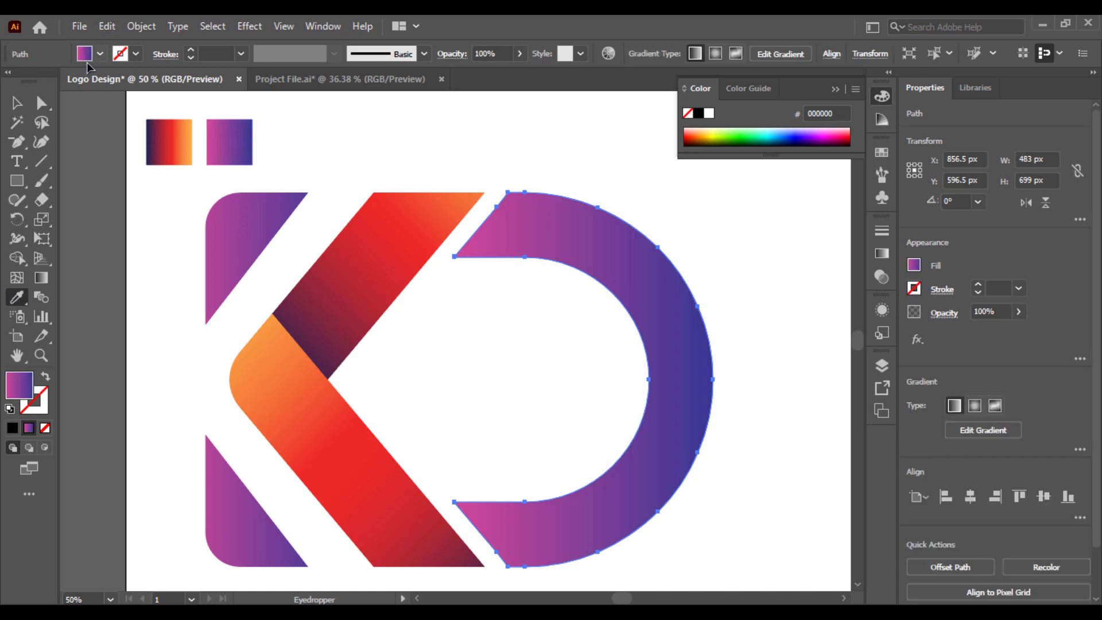
pyautogui.click(27, 108)
pyautogui.click(615, 163)
pyautogui.moveTo(615, 163); pyautogui.dragTo(590, 152)
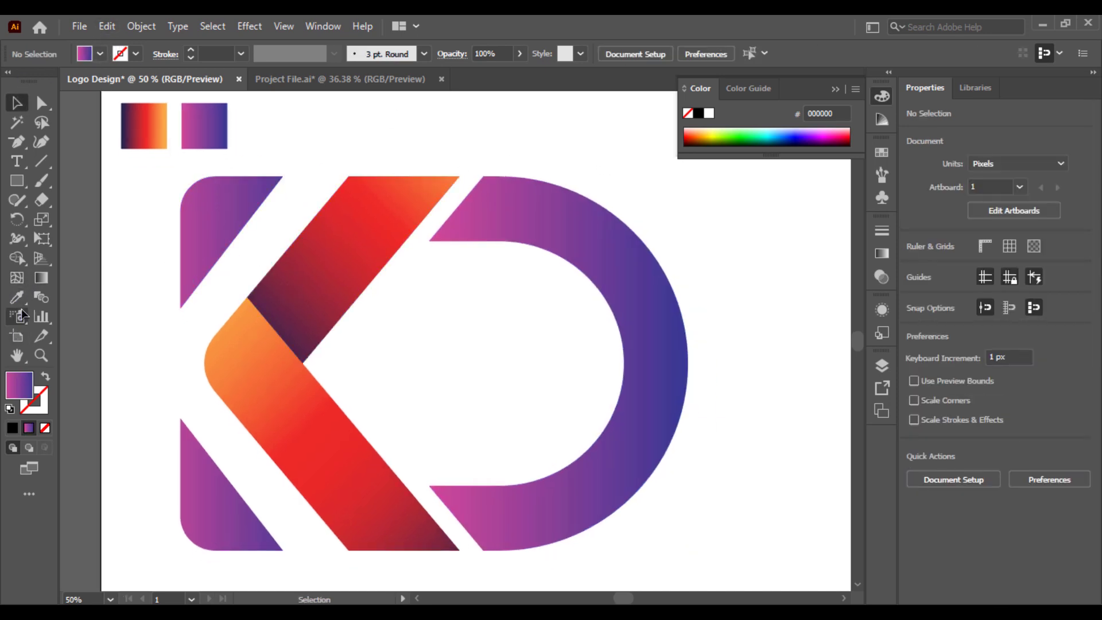
# - Draw a 558 px square on the empty area beyond the half-ring and round its corners fully into a circle
pyautogui.click(17, 181)
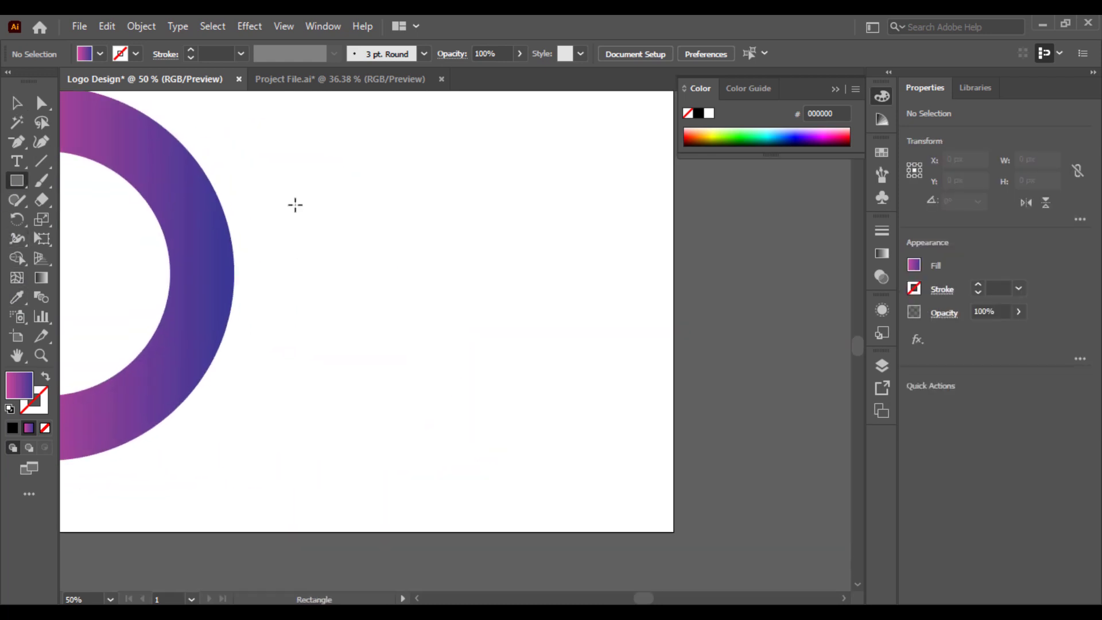
pyautogui.moveTo(345, 191); pyautogui.dragTo(644, 404)
pyautogui.moveTo(632, 204); pyautogui.dragTo(363, 298)
pyautogui.click(639, 343)
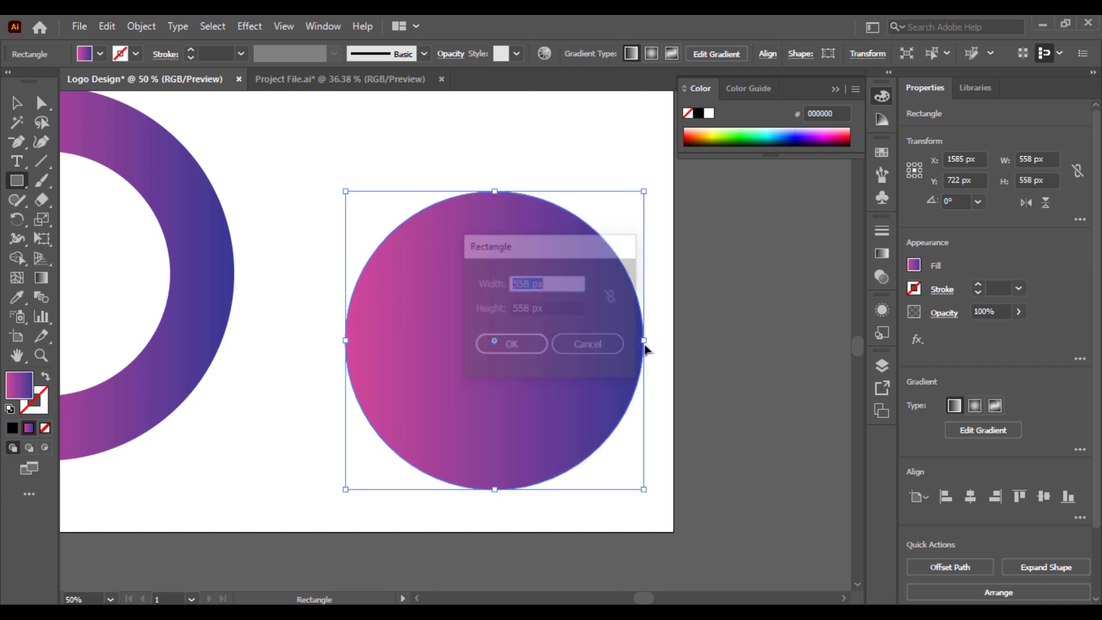
pyautogui.click(615, 345)
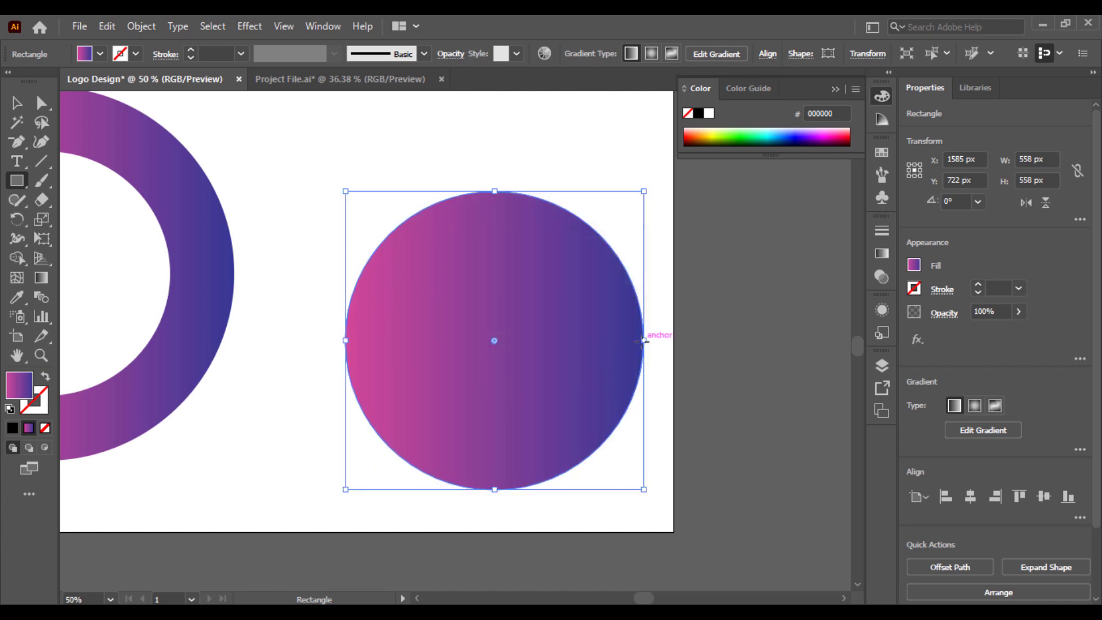
# - Stretch the circle horizontally into a pill shape about 829 px wide, keeping its height
pyautogui.moveTo(643, 341); pyautogui.dragTo(789, 341)
pyautogui.hotkey('ctrl', 'z')
pyautogui.moveTo(519, 350); pyautogui.dragTo(440, 348)
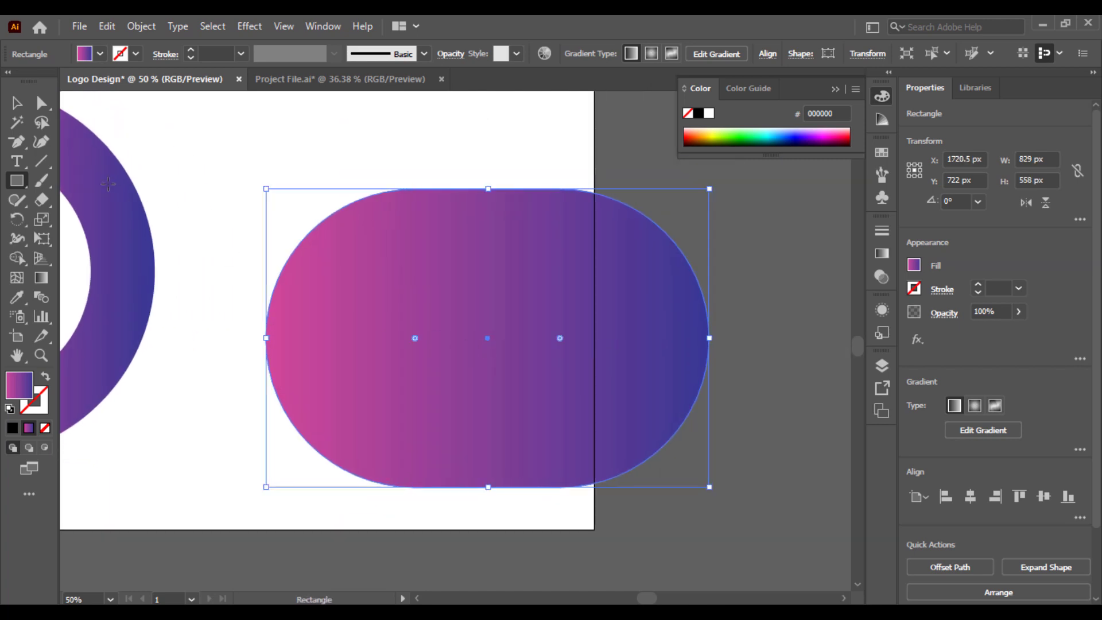
# - Draw a vertical line about 658 px long through the centre of the pill shape
pyautogui.click(41, 162)
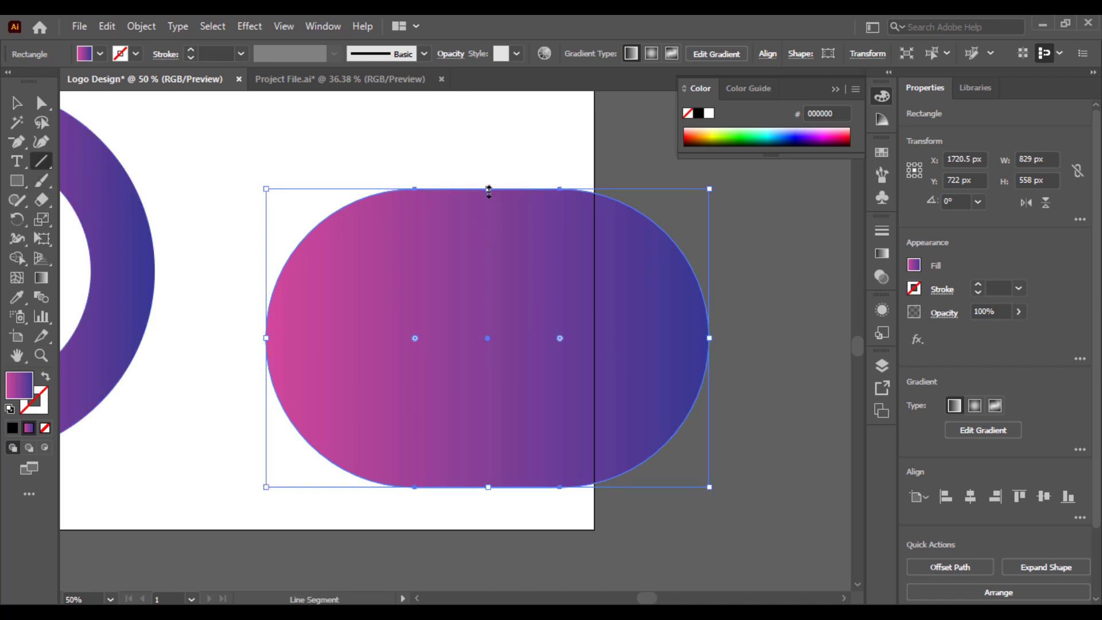
pyautogui.moveTo(488, 165)
pyautogui.mouseDown()
pyautogui.moveTo(523, 373)
pyautogui.moveTo(491, 515)
pyautogui.mouseUp()
pyautogui.click(23, 107)
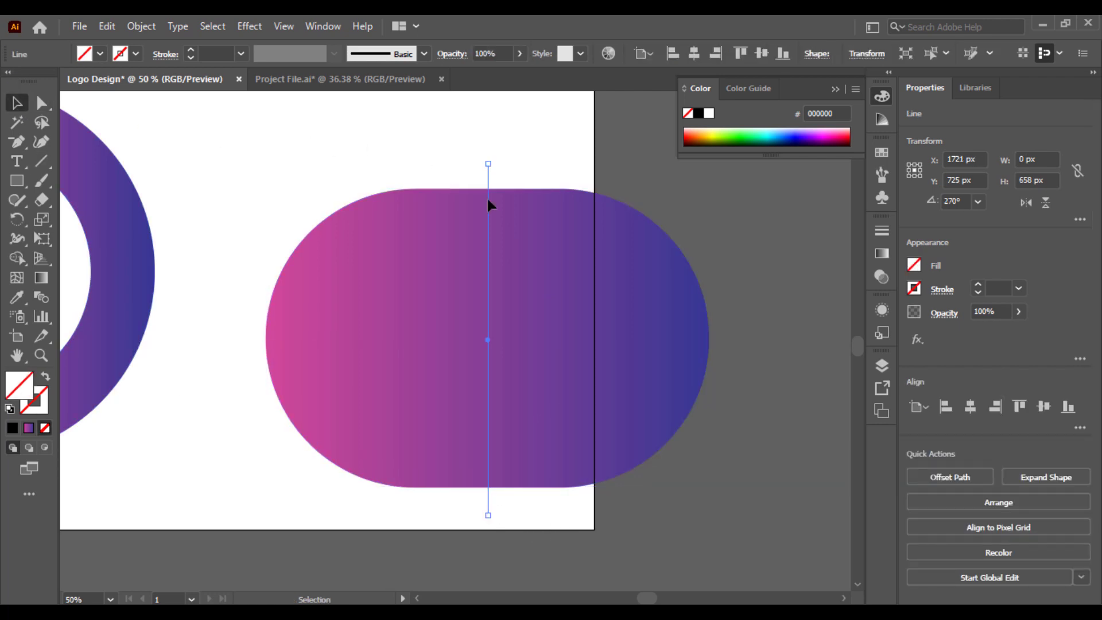
# - Cut away the pill's left half along the line with Shape Builder and delete the leftover line
pyautogui.moveTo(737, 464); pyautogui.dragTo(737, 465)
pyautogui.click(17, 258)
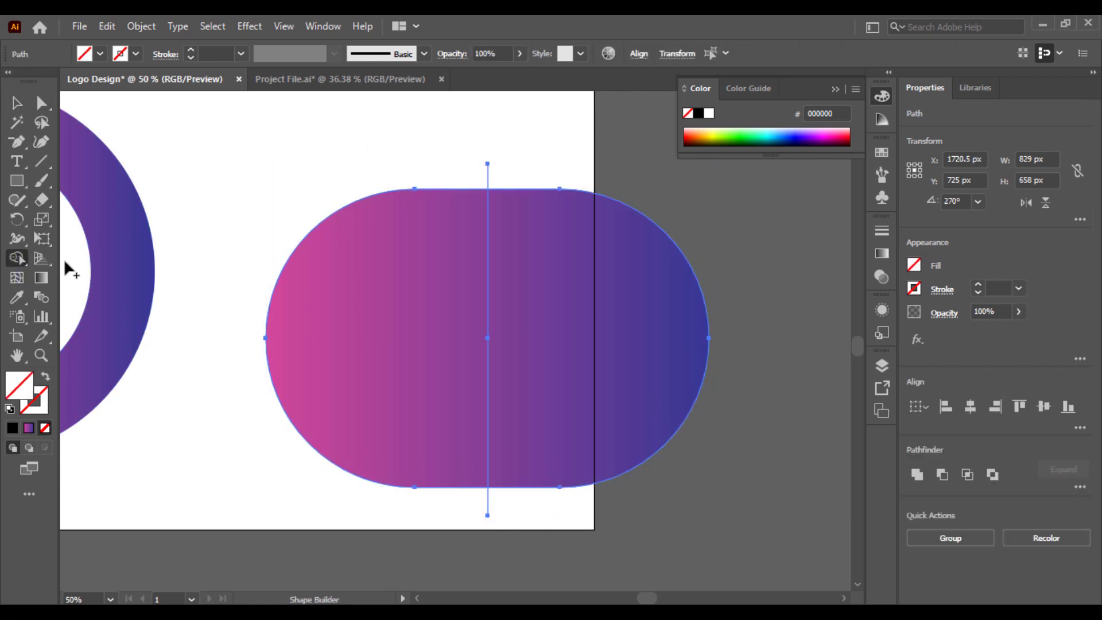
pyautogui.keyDown('alt'); pyautogui.click(364, 315); pyautogui.keyUp('alt')
pyautogui.click(21, 101)
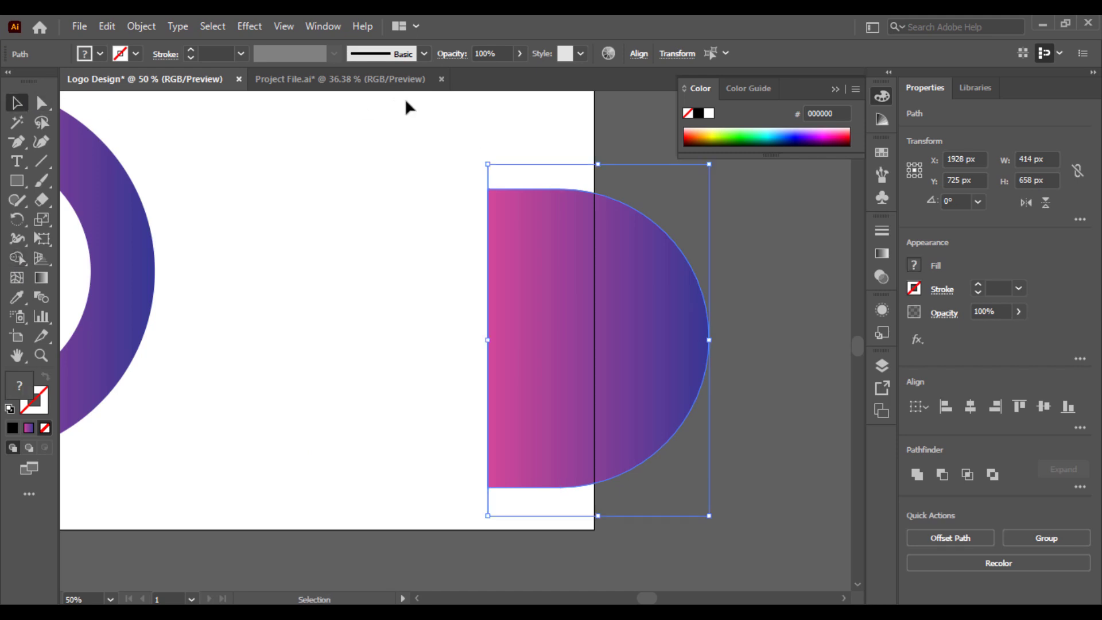
pyautogui.click(534, 139)
pyautogui.moveTo(439, 179); pyautogui.dragTo(375, 178)
pyautogui.press('Delete')
# - Move the remaining D-shaped half inside the half-ring and scale it down proportionally to about 258 by 348 px
pyautogui.click(501, 237)
pyautogui.moveTo(379, 282); pyautogui.dragTo(669, 349)
pyautogui.moveTo(801, 376); pyautogui.dragTo(125, 334)
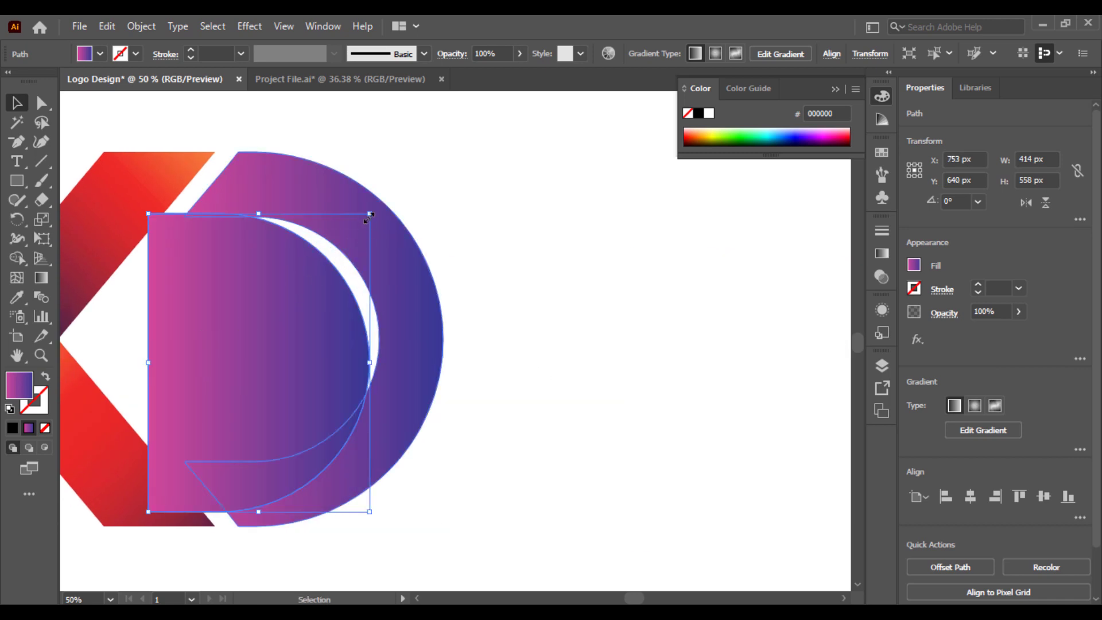
pyautogui.moveTo(369, 212); pyautogui.dragTo(329, 248)
pyautogui.moveTo(259, 306); pyautogui.dragTo(219, 296)
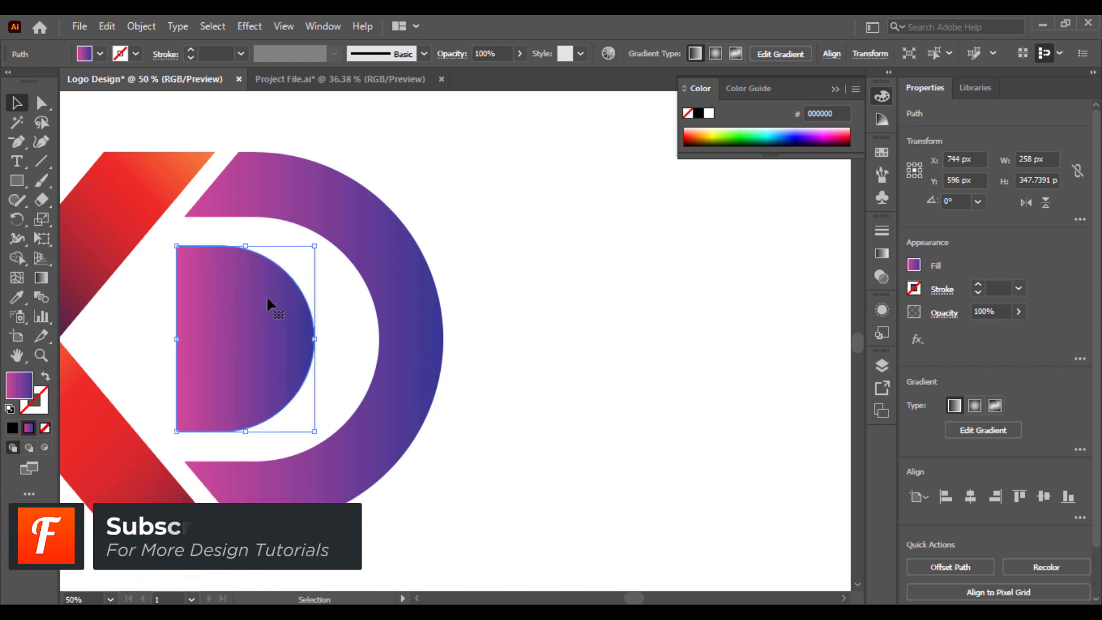
# - Widen the inner D shape to about 308 px, extending its curved side toward the half-ring
pyautogui.moveTo(315, 338); pyautogui.dragTo(336, 343)
pyautogui.moveTo(335, 340); pyautogui.dragTo(343, 343)
pyautogui.click(495, 330)
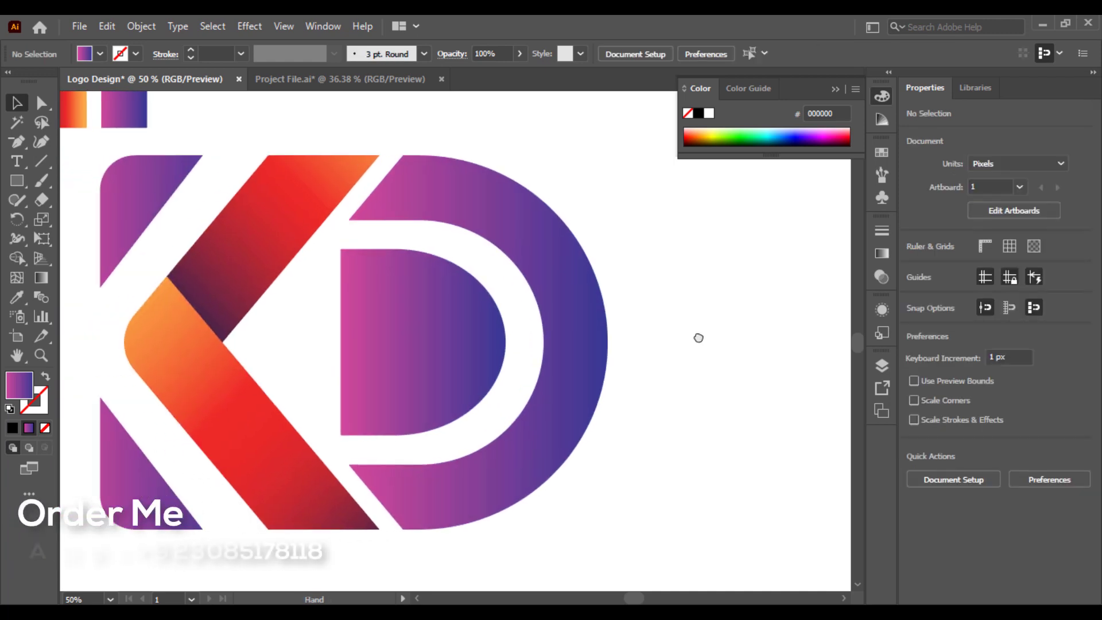
pyautogui.moveTo(699, 337); pyautogui.dragTo(740, 337)
# - Fill the inner D shape with the dark-to-red-to-orange gradient sampled from the swatch square
pyautogui.click(501, 339)
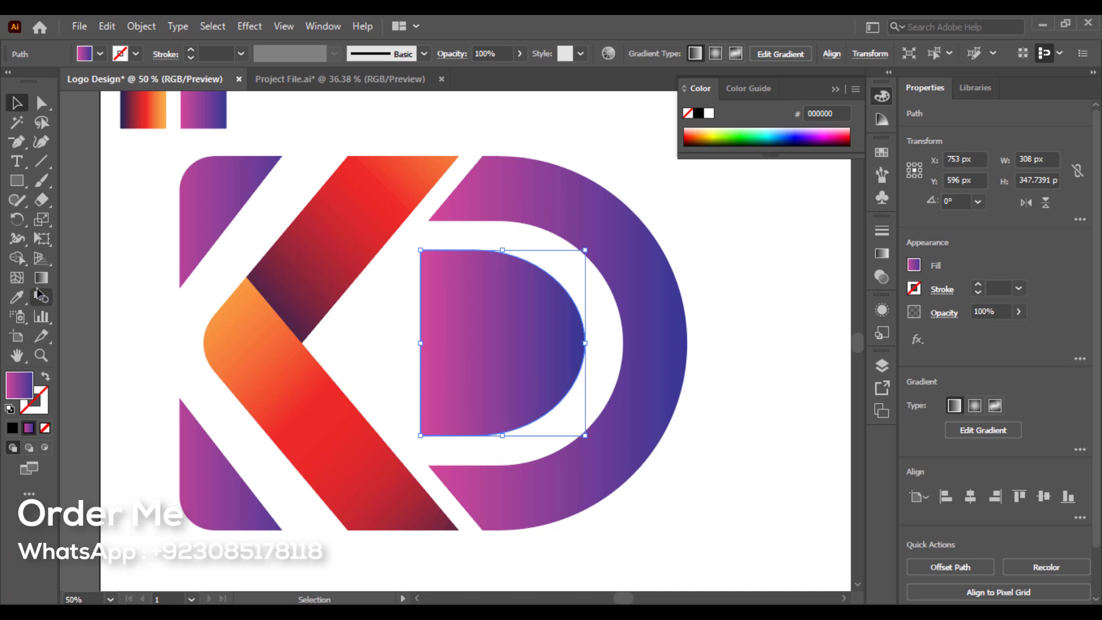
pyautogui.click(16, 297)
pyautogui.click(165, 125)
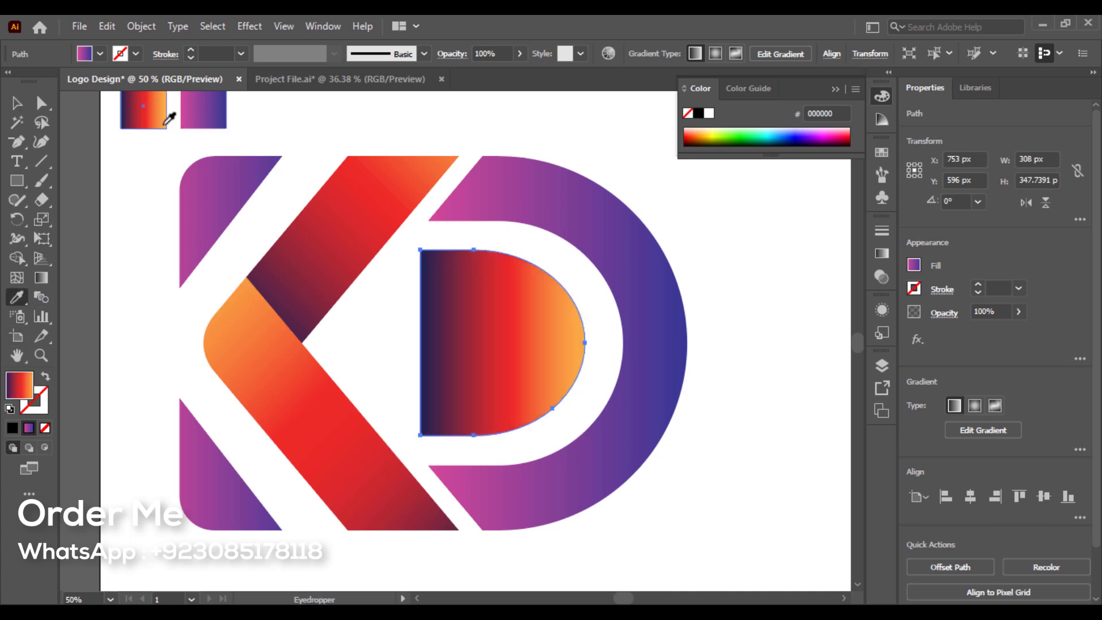
# - Try diagonal gradient directions on the inner D shape and push the gradient midpoints outward to widen the red area
pyautogui.click(41, 277)
pyautogui.moveTo(468, 385); pyautogui.dragTo(569, 284)
pyautogui.moveTo(402, 370); pyautogui.dragTo(332, 520)
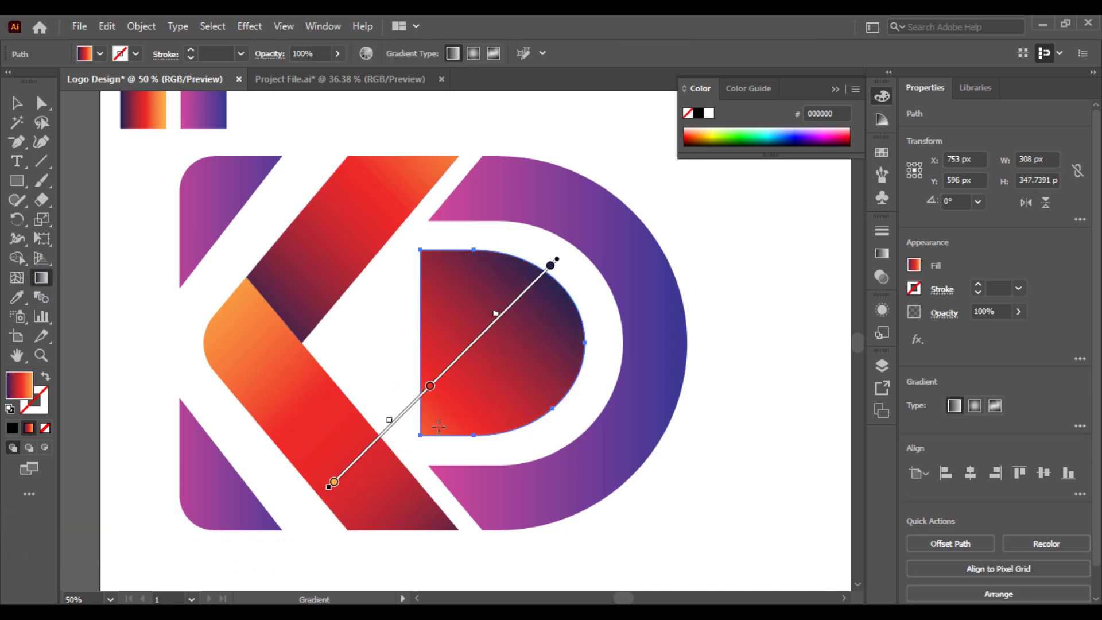
pyautogui.moveTo(412, 463)
pyautogui.mouseDown()
pyautogui.moveTo(555, 374)
pyautogui.moveTo(728, 163)
pyautogui.moveTo(610, 263)
pyautogui.mouseUp()
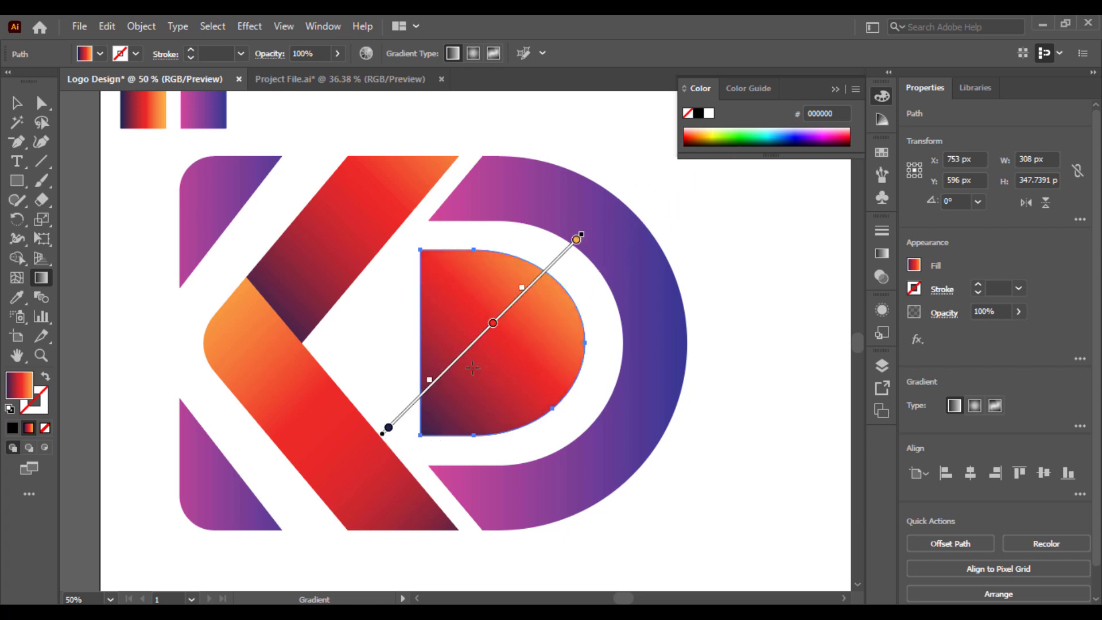
pyautogui.moveTo(429, 383); pyautogui.dragTo(390, 420)
pyautogui.moveTo(521, 293)
pyautogui.mouseDown()
pyautogui.moveTo(489, 317)
pyautogui.moveTo(562, 247)
pyautogui.mouseUp()
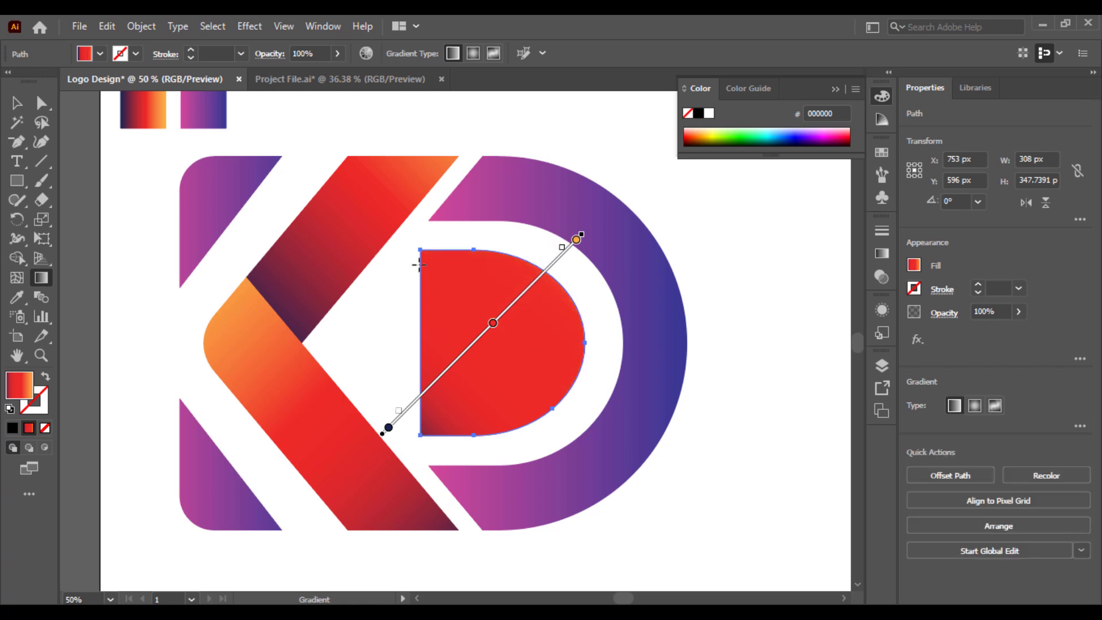
# - Try a horizontal gradient across the inner D shape, dark at the straight edge and orange at the curve, with shifted midpoints
pyautogui.moveTo(419, 256)
pyautogui.mouseDown()
pyautogui.moveTo(467, 327)
pyautogui.moveTo(600, 445)
pyautogui.moveTo(597, 435)
pyautogui.moveTo(597, 459)
pyautogui.mouseUp()
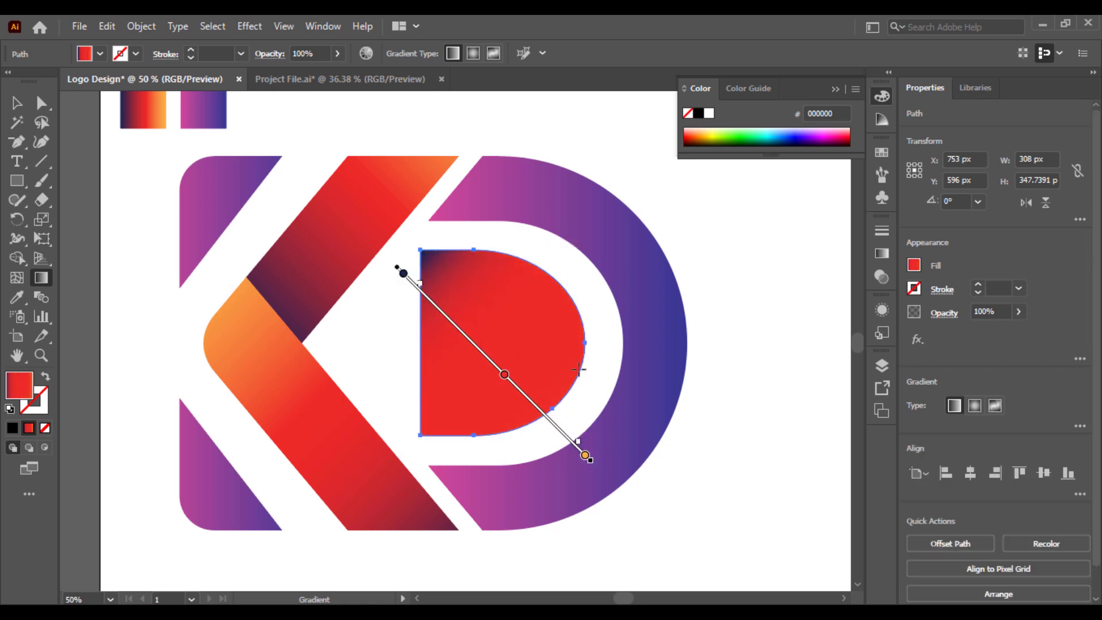
pyautogui.moveTo(593, 343); pyautogui.dragTo(302, 344)
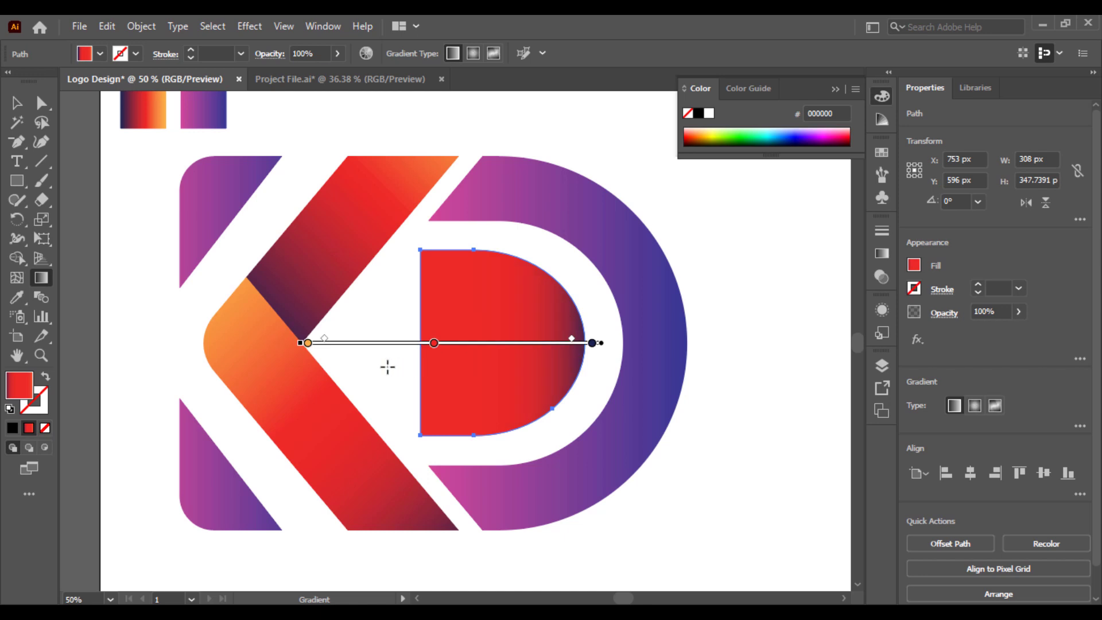
pyautogui.moveTo(388, 367); pyautogui.dragTo(597, 368)
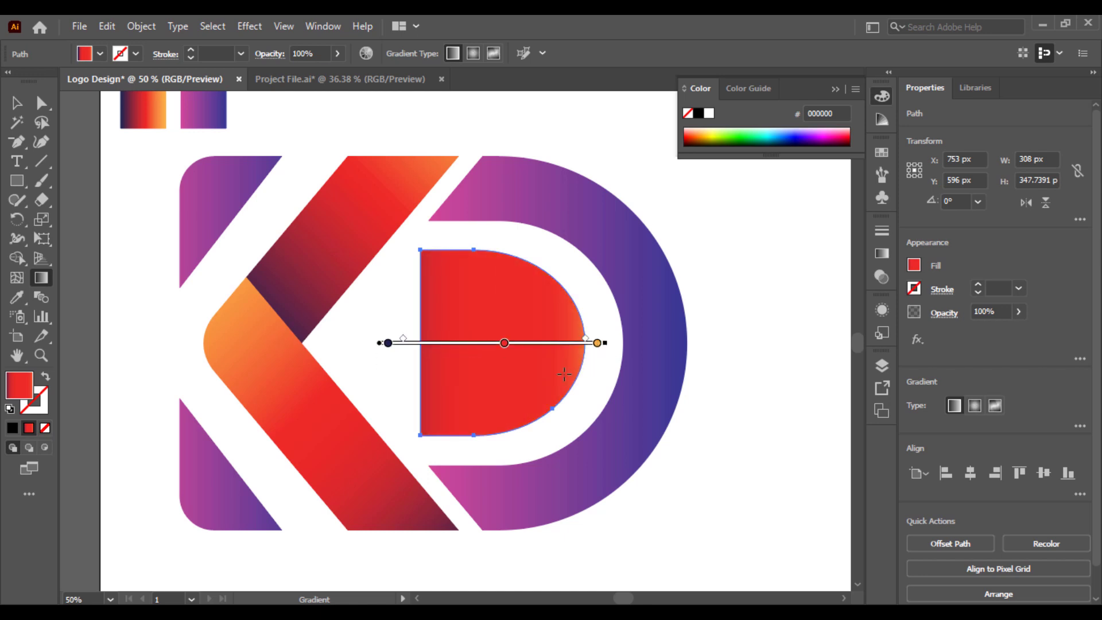
pyautogui.moveTo(422, 344); pyautogui.dragTo(452, 344)
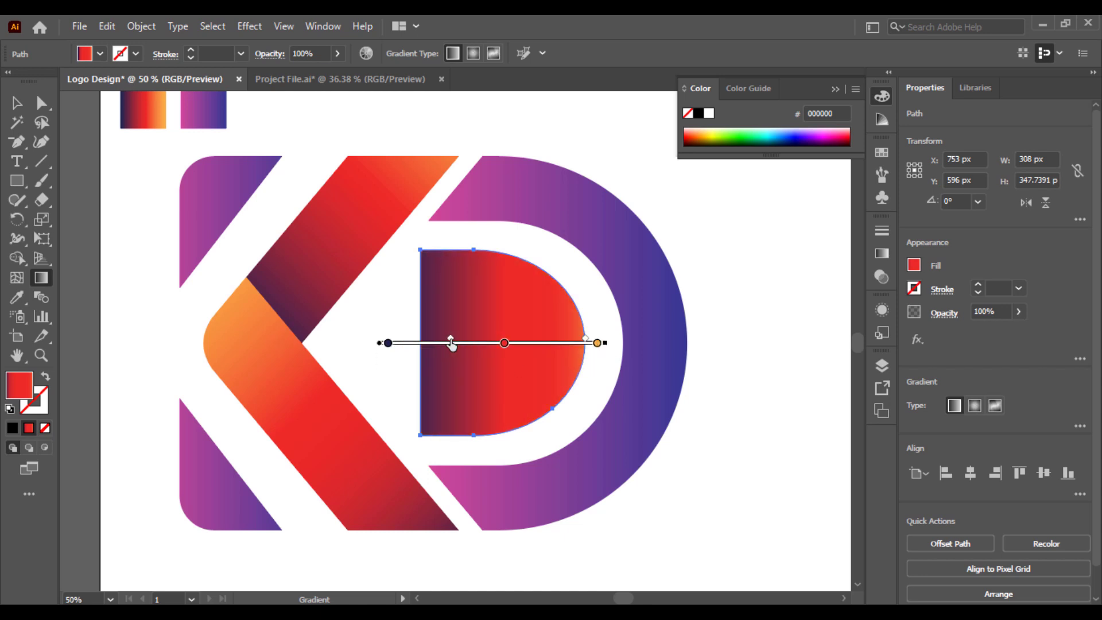
pyautogui.moveTo(587, 343); pyautogui.dragTo(486, 349)
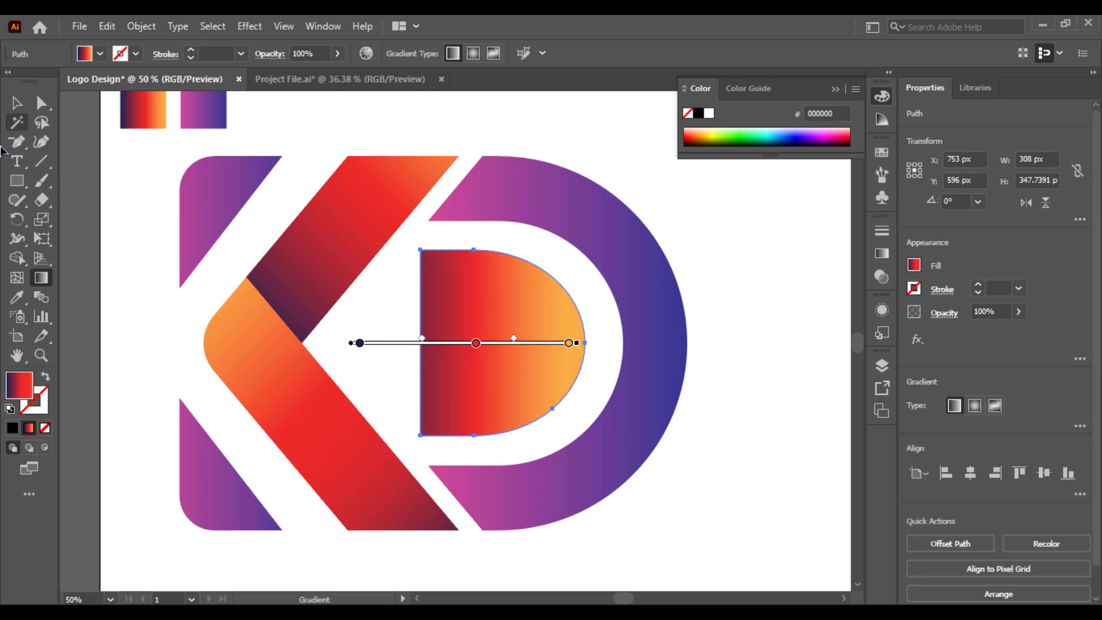
pyautogui.click(16, 103)
pyautogui.click(751, 249)
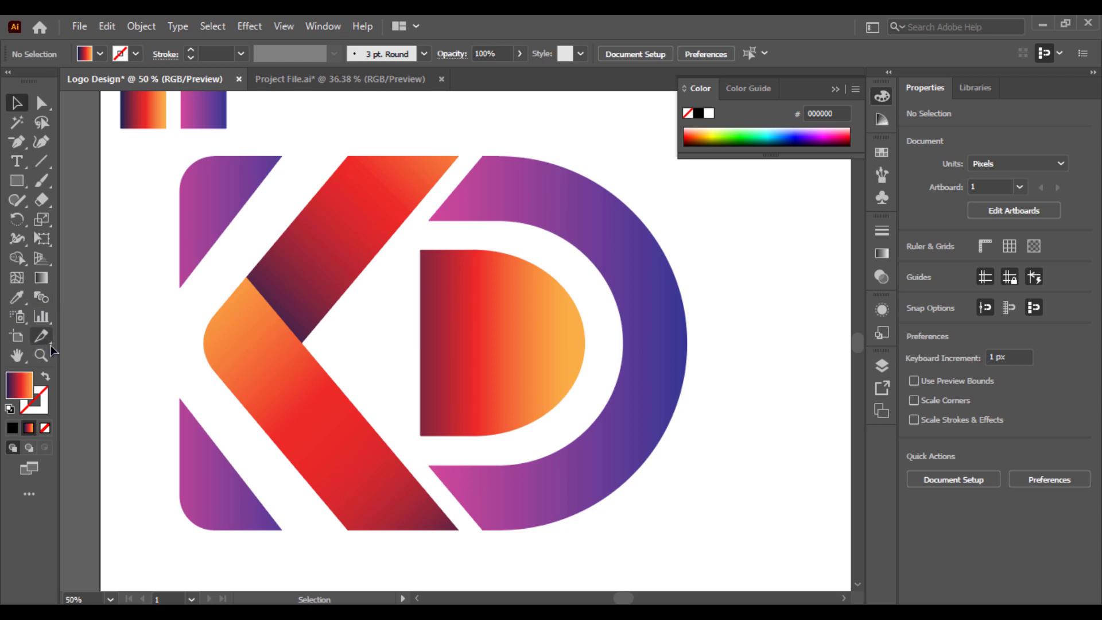
# - Reapply the swatch gradient to the inner D and angle it diagonally, from dark at the lower-left corner to orange at the upper right
pyautogui.click(467, 369)
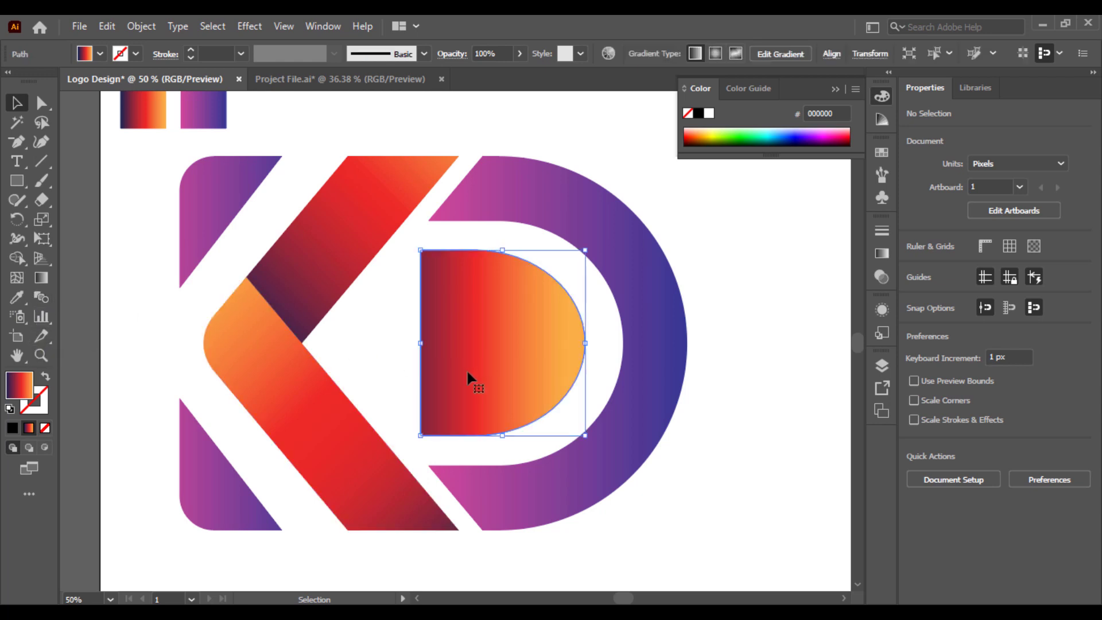
pyautogui.click(41, 279)
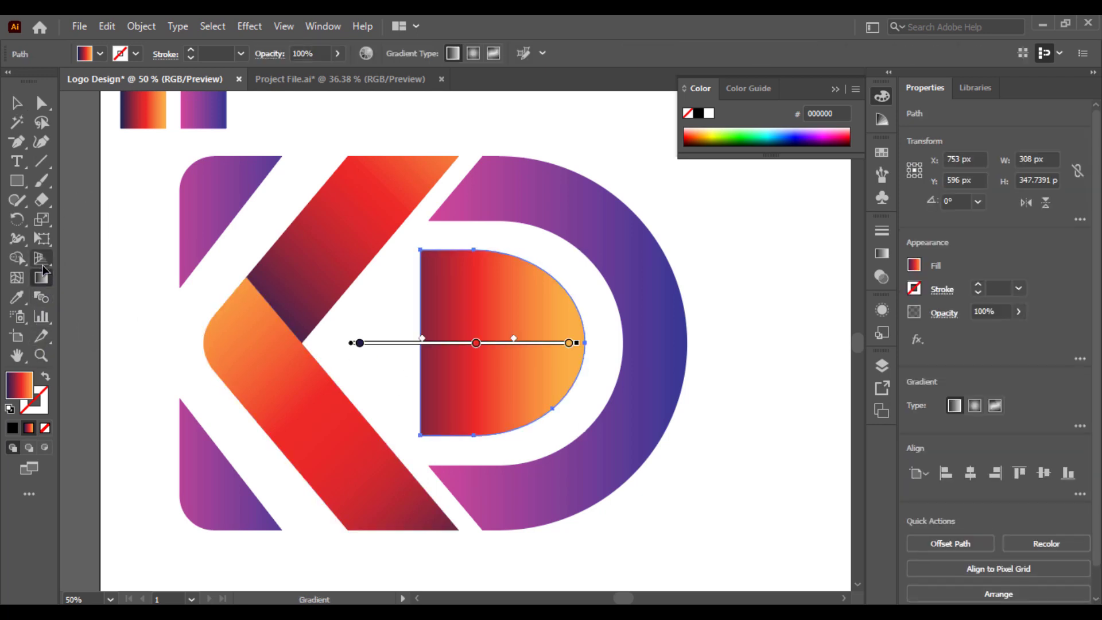
pyautogui.click(37, 297)
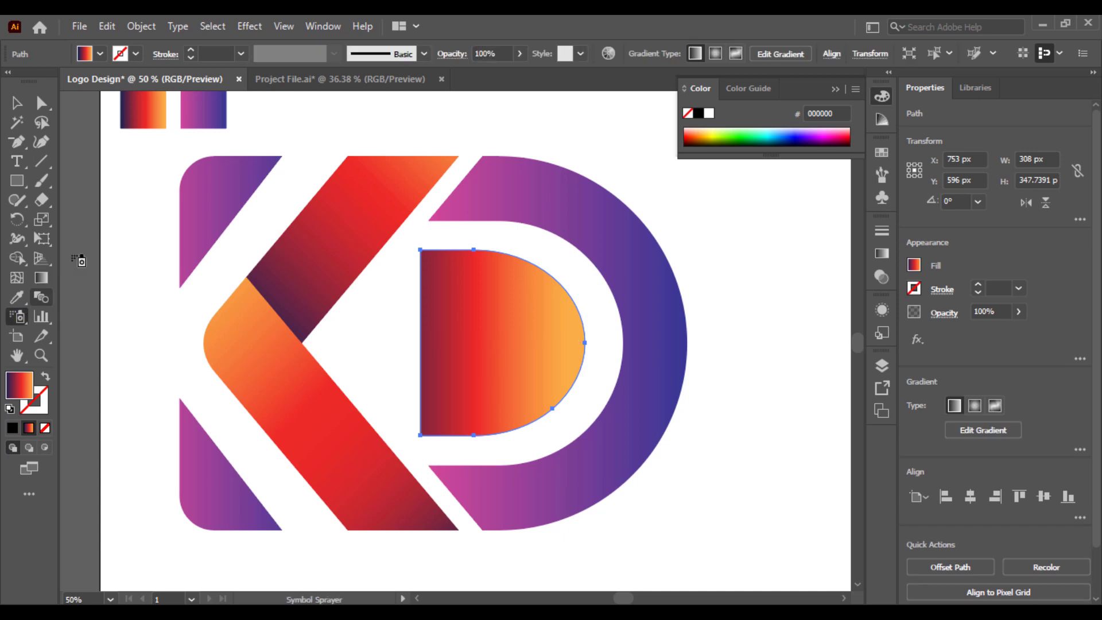
pyautogui.click(17, 299)
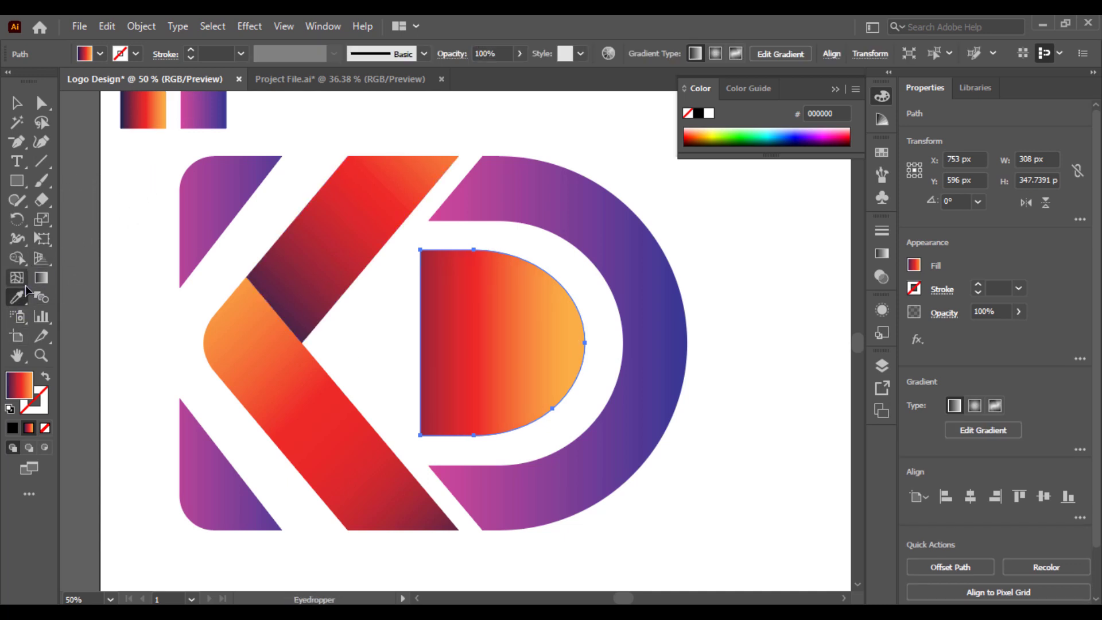
pyautogui.click(40, 278)
pyautogui.moveTo(564, 273)
pyautogui.mouseDown()
pyautogui.moveTo(386, 451)
pyautogui.moveTo(586, 253)
pyautogui.moveTo(601, 216)
pyautogui.mouseUp()
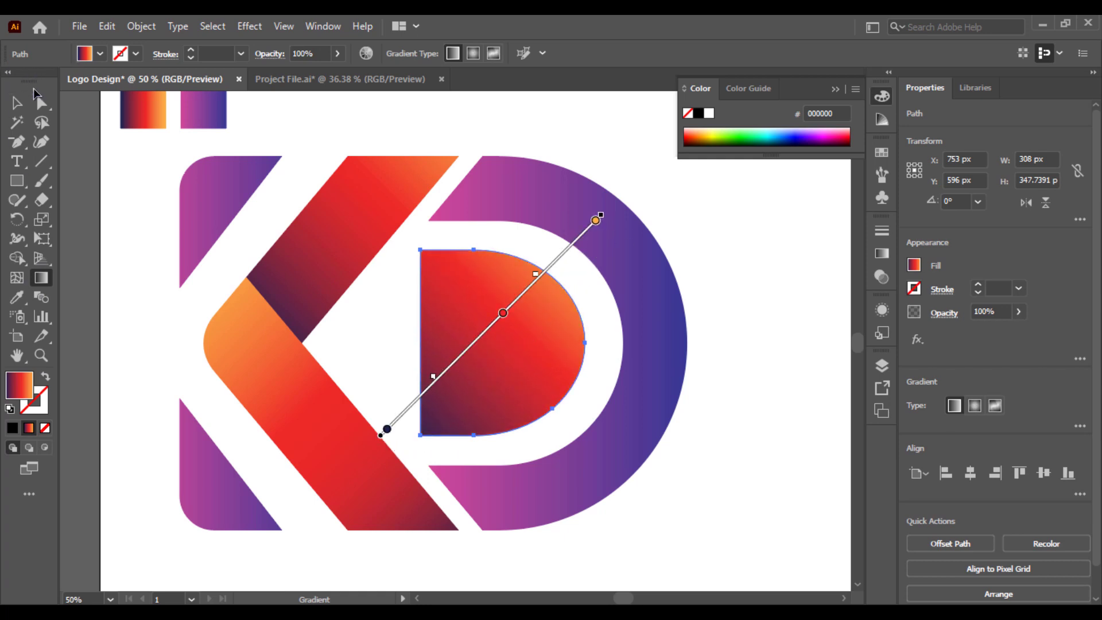
pyautogui.click(17, 106)
pyautogui.click(701, 197)
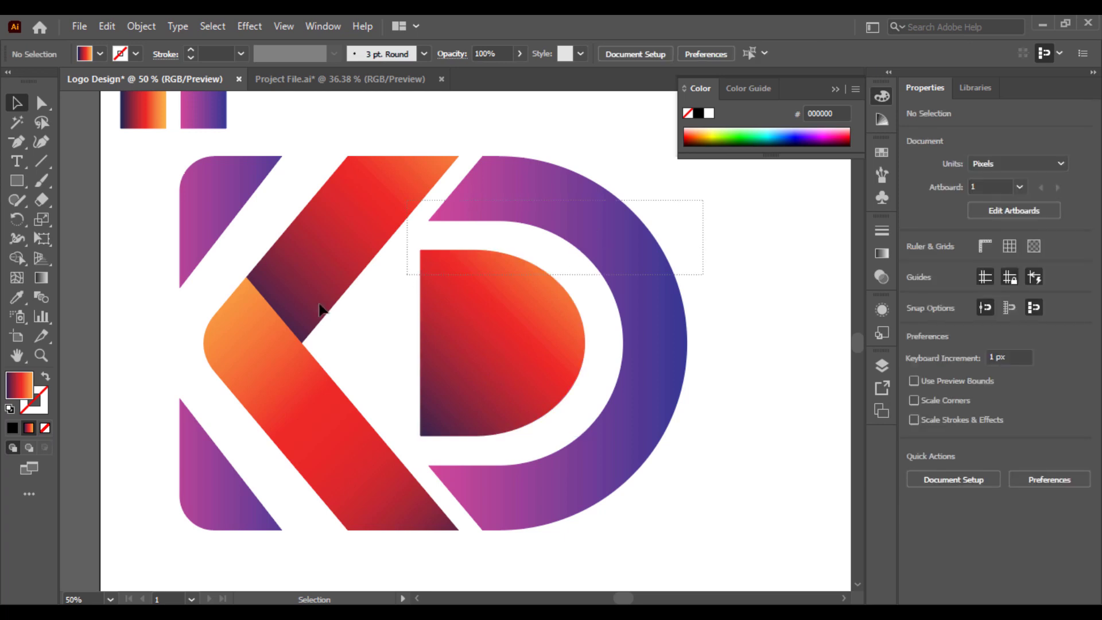
# - Group all the K and D pieces into a single logo object
pyautogui.hotkey('ctrl', 'a')
pyautogui.rightClick(565, 368)
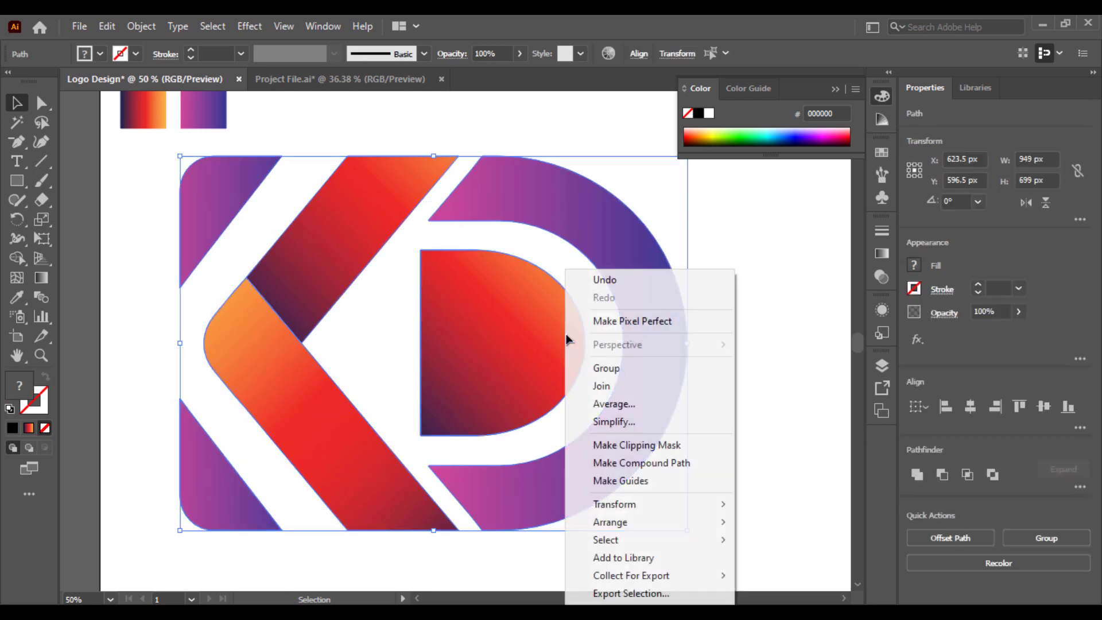
pyautogui.click(603, 368)
pyautogui.click(760, 332)
# - Scale the grouped logo down proportionally to about half its size and place it near the artboard's centre
pyautogui.hotkey('ctrl', '-')
pyautogui.hotkey('ctrl', '-')
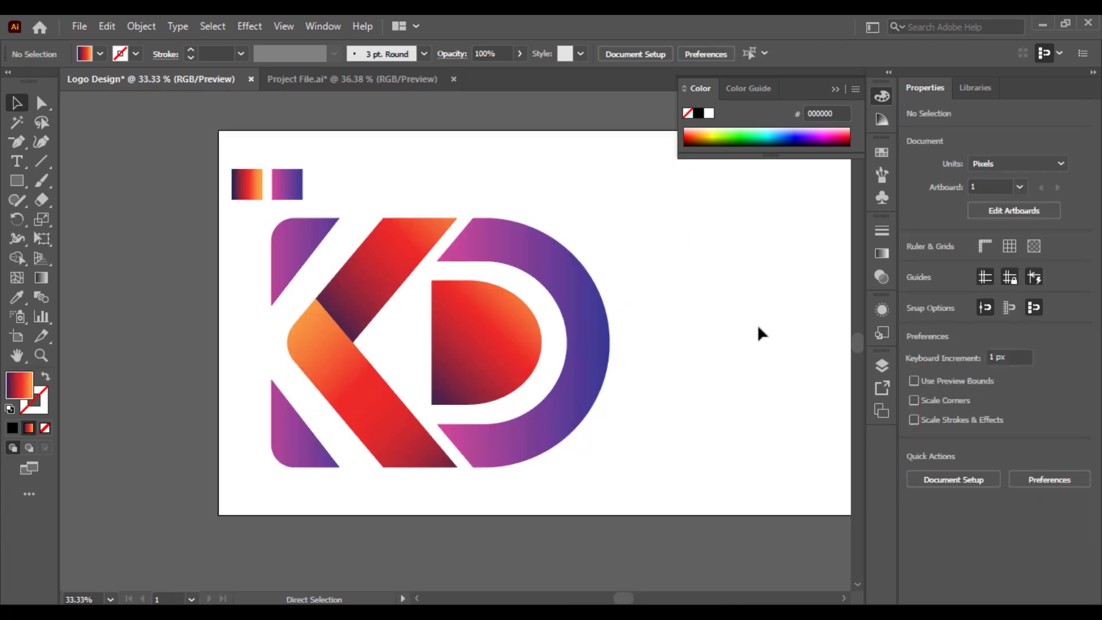
pyautogui.click(507, 361)
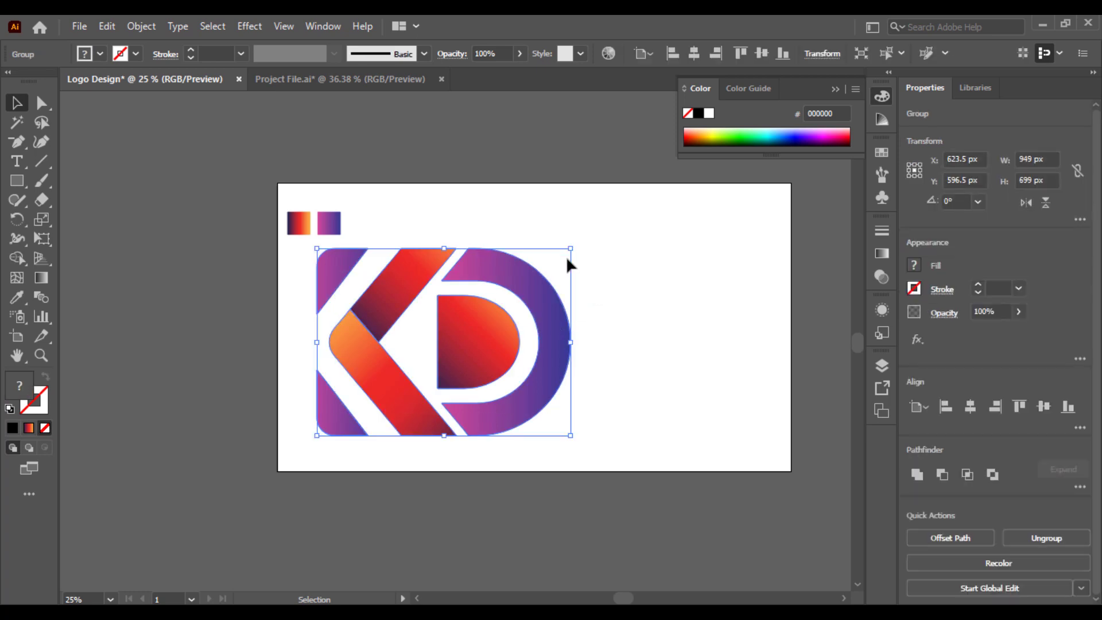
pyautogui.moveTo(573, 246); pyautogui.dragTo(599, 270)
pyautogui.click(654, 285)
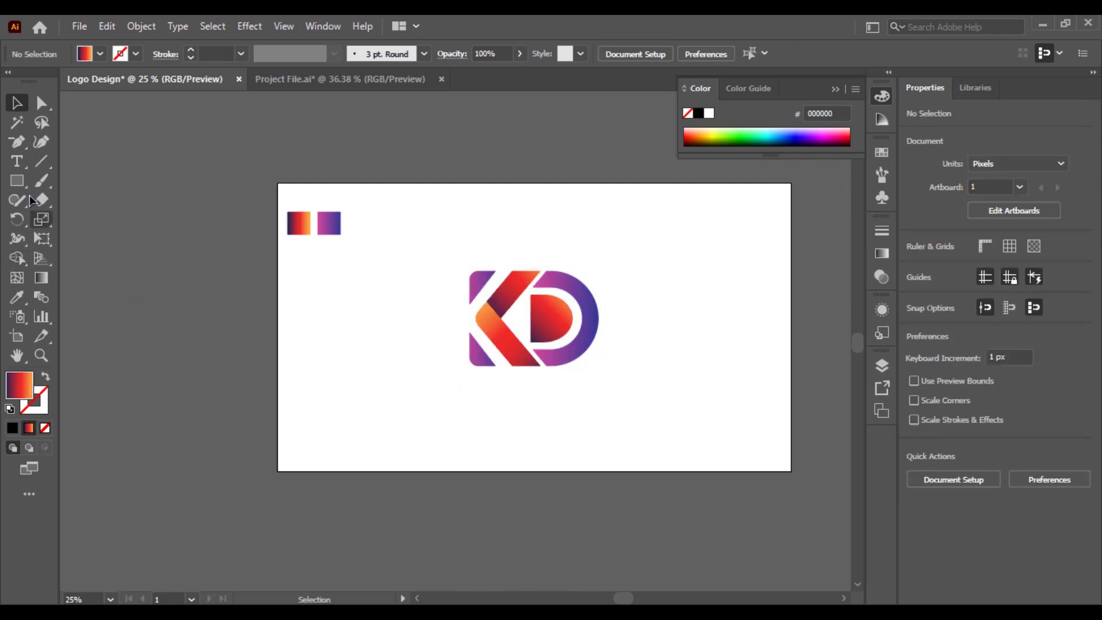
# - Add the text "COMPANY NAME" below the KD logo at 72 pt
pyautogui.click(352, 419)
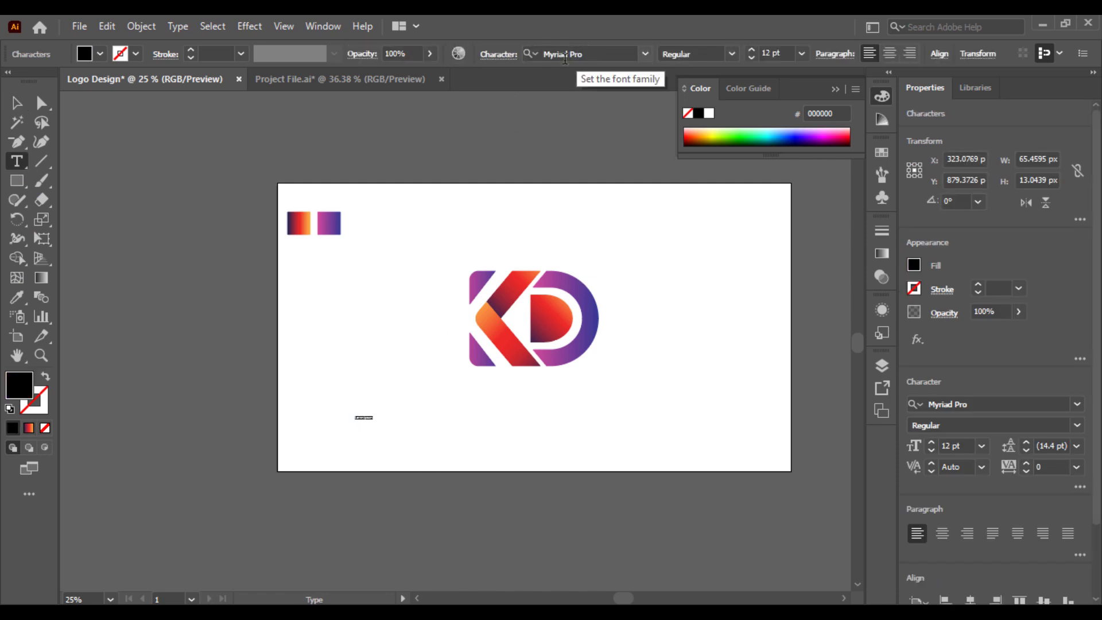
pyautogui.click(802, 54)
pyautogui.click(830, 344)
pyautogui.write('q')
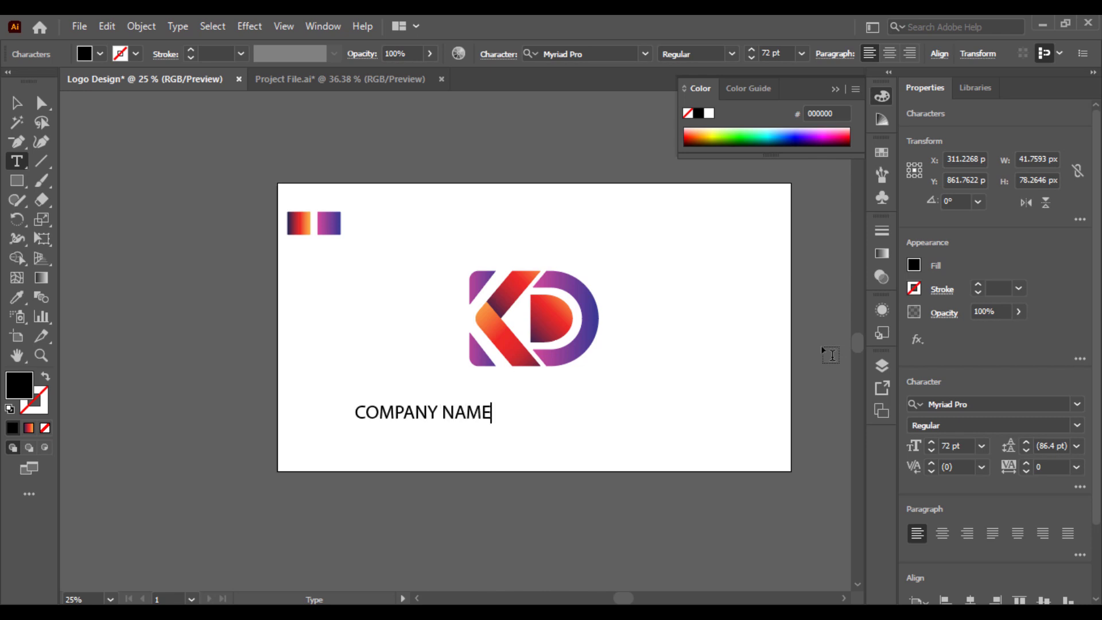
# - Change the font of the whole "COMPANY NAME" text to Nexa Heavy
pyautogui.hotkey('ctrl', 'a')
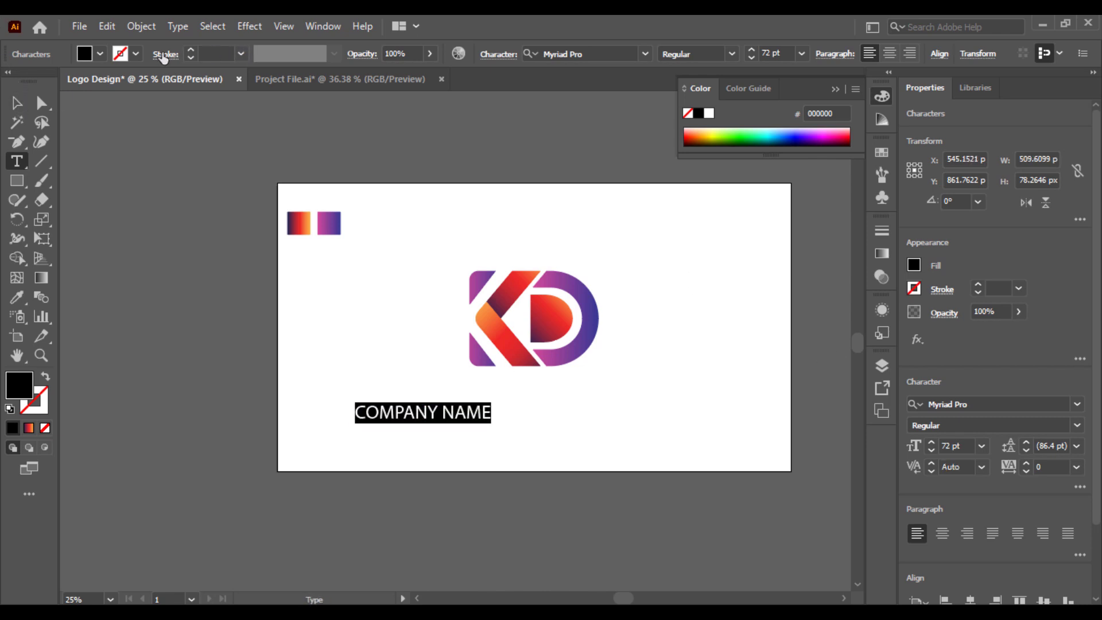
pyautogui.click(603, 54)
pyautogui.write('NEXA')
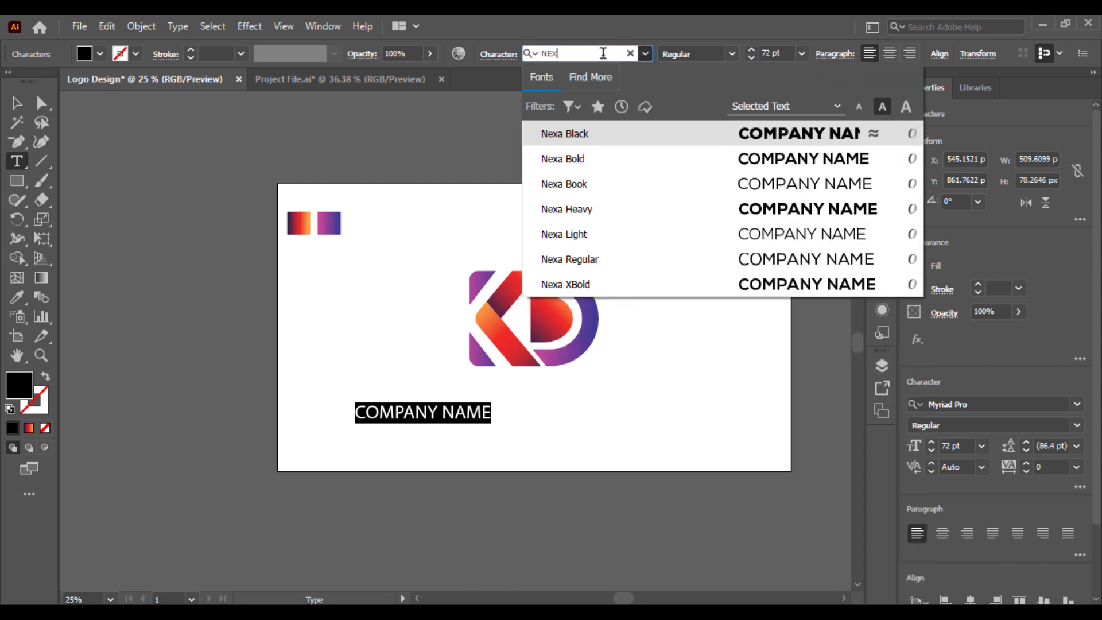
pyautogui.press('Down')
pyautogui.press('Up')
pyautogui.press('Down')
pyautogui.press('Down')
pyautogui.press('Down')
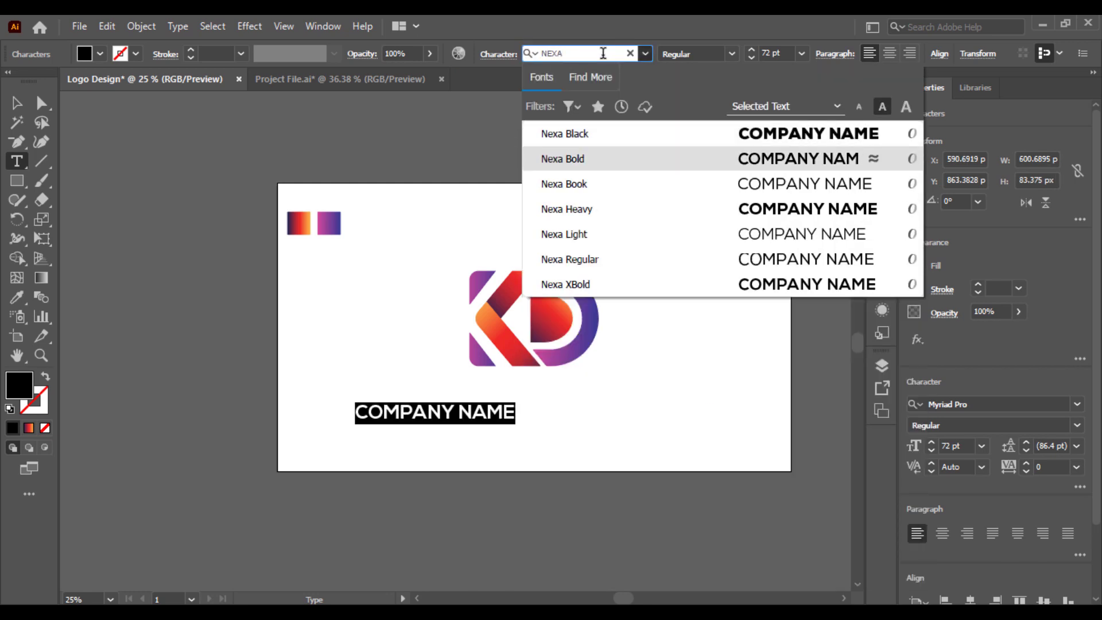
pyautogui.press('Return')
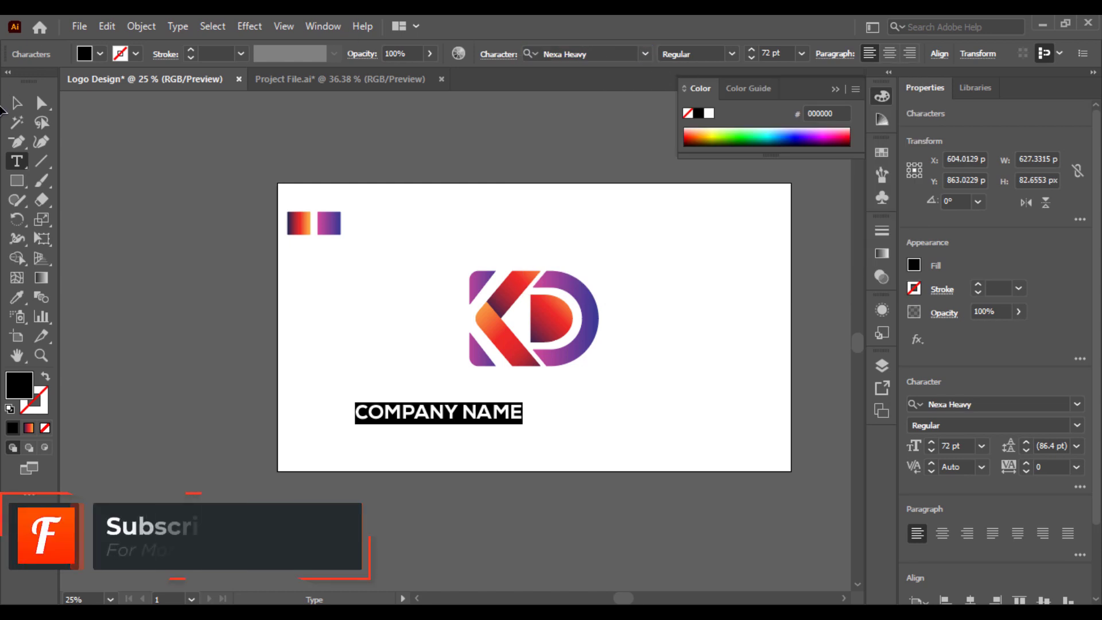
# - Enlarge the company name to about 148 pt and centre it horizontally with the KD logo
pyautogui.click(16, 102)
pyautogui.moveTo(523, 424); pyautogui.dragTo(700, 432)
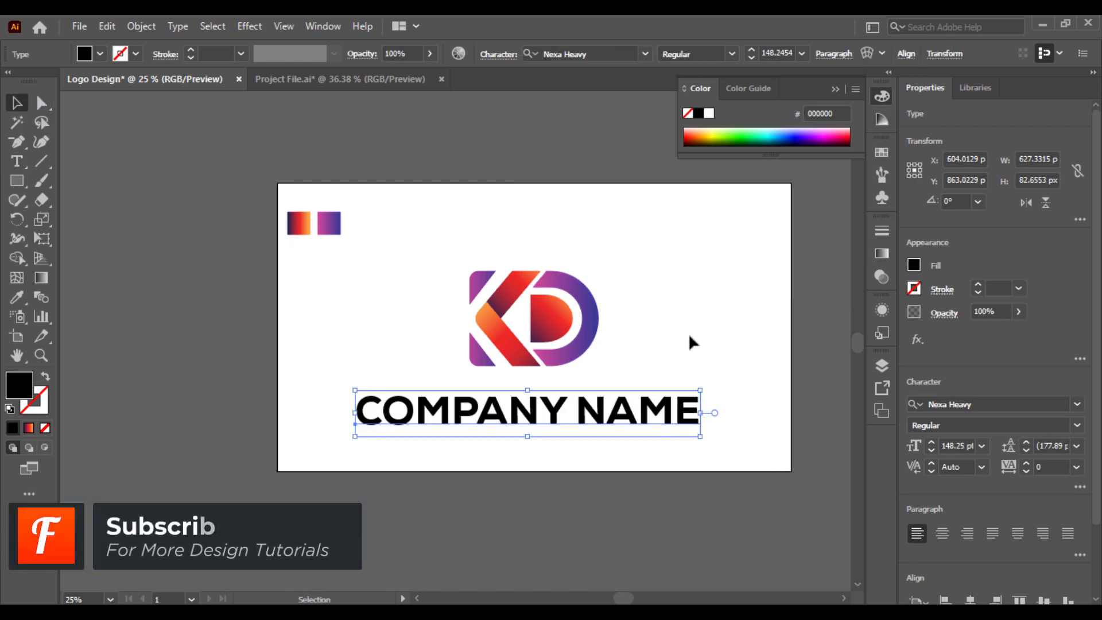
pyautogui.moveTo(664, 298); pyautogui.dragTo(431, 496)
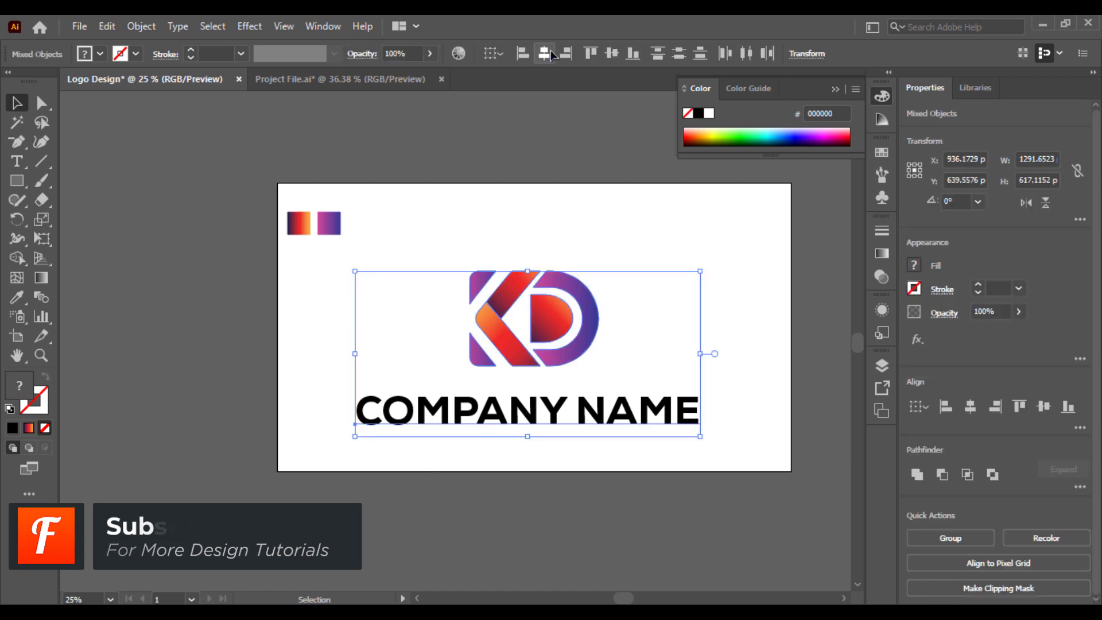
pyautogui.click(544, 53)
pyautogui.click(603, 261)
pyautogui.click(588, 310)
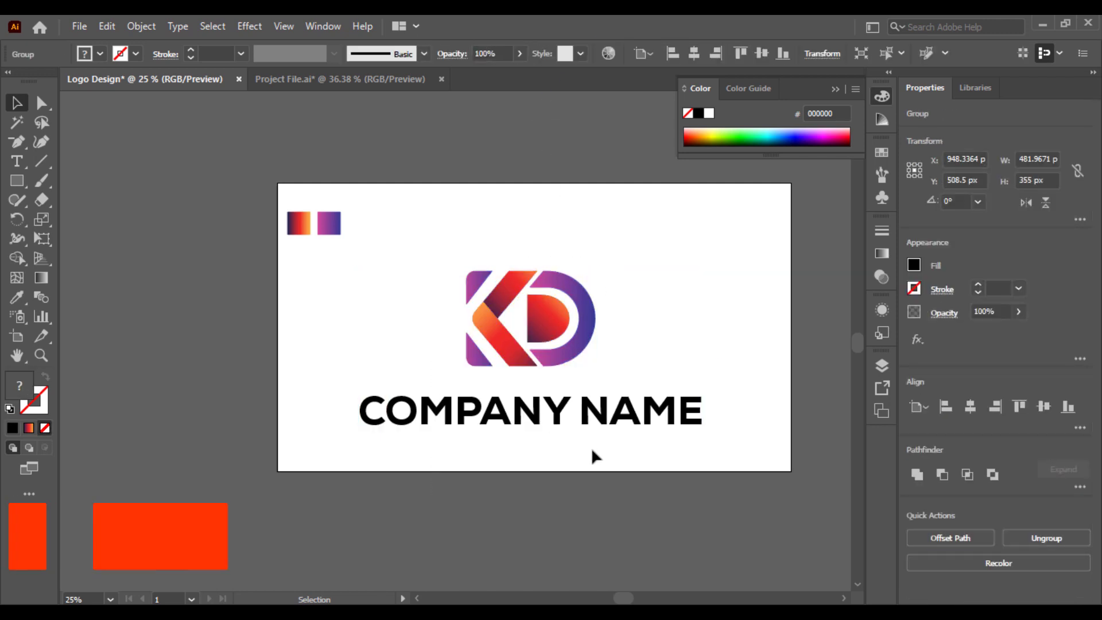
# - Move the company name closer beneath the logo and scale it down from its centre to about 1063 px wide
pyautogui.moveTo(560, 428); pyautogui.dragTo(368, 409)
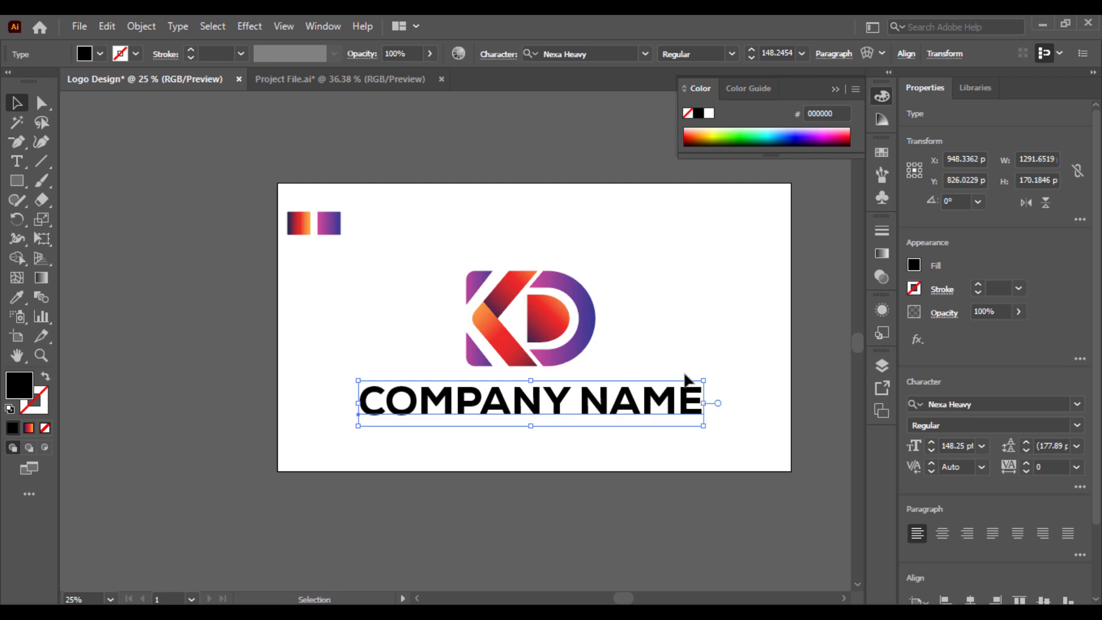
pyautogui.moveTo(706, 383); pyautogui.dragTo(751, 386)
pyautogui.click(622, 467)
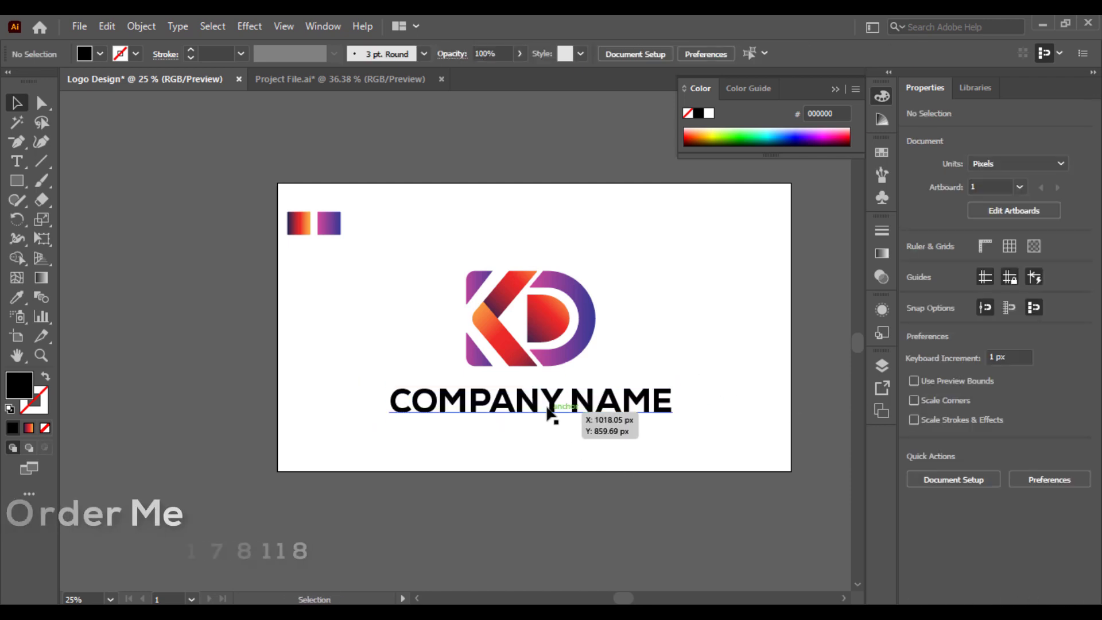
pyautogui.moveTo(548, 409); pyautogui.dragTo(550, 406)
# - Group the KD logo with the company name and centre the group horizontally and vertically on the artboard
pyautogui.moveTo(623, 303); pyautogui.dragTo(536, 394)
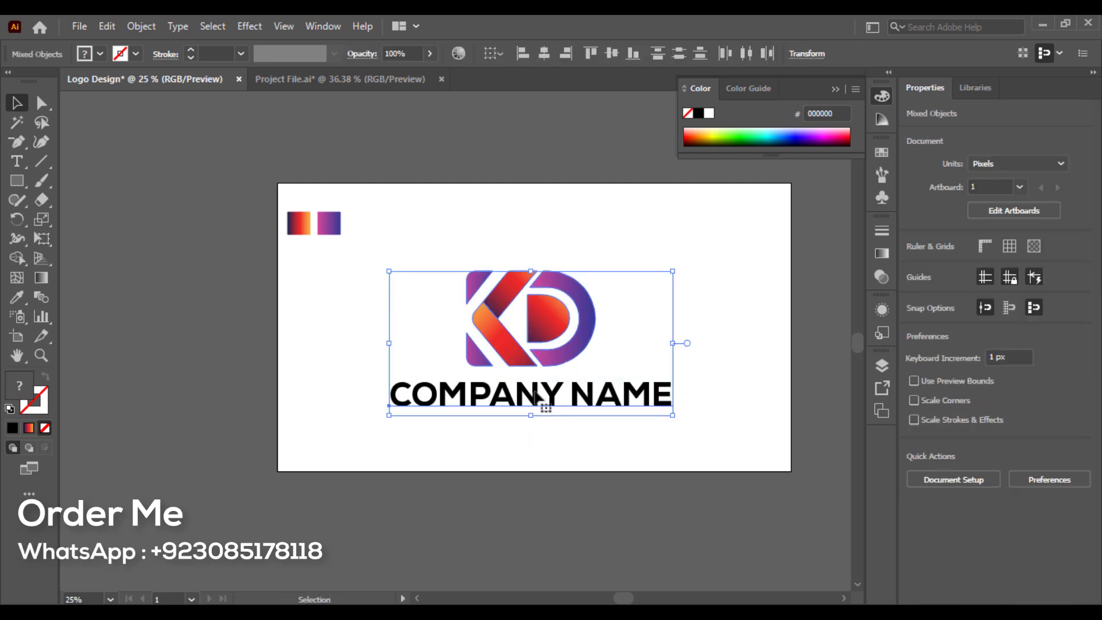
pyautogui.rightClick(542, 347)
pyautogui.click(593, 204)
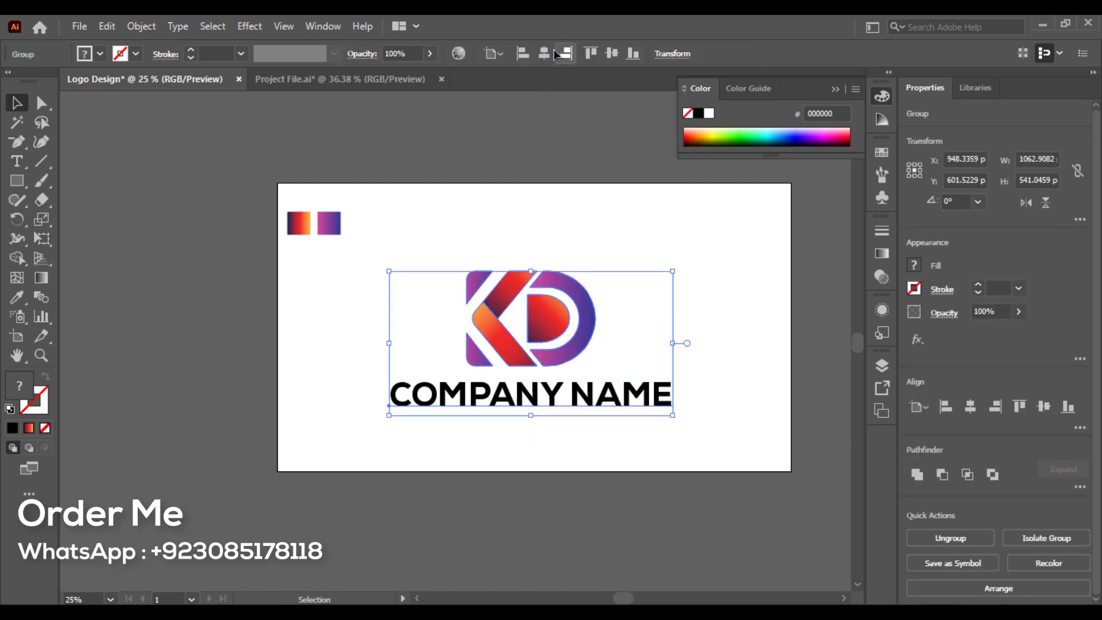
pyautogui.click(544, 53)
pyautogui.click(612, 53)
# - Delete the two gradient swatch squares from the artboard's upper-left corner
pyautogui.click(332, 253)
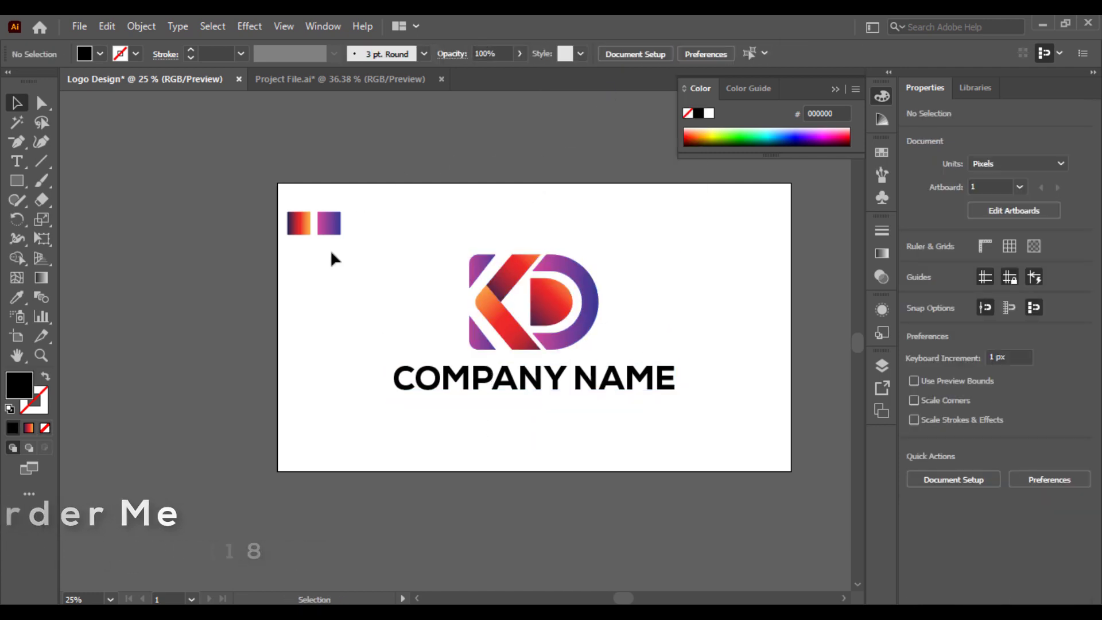
pyautogui.moveTo(332, 253); pyautogui.dragTo(300, 222)
pyautogui.press('Delete')
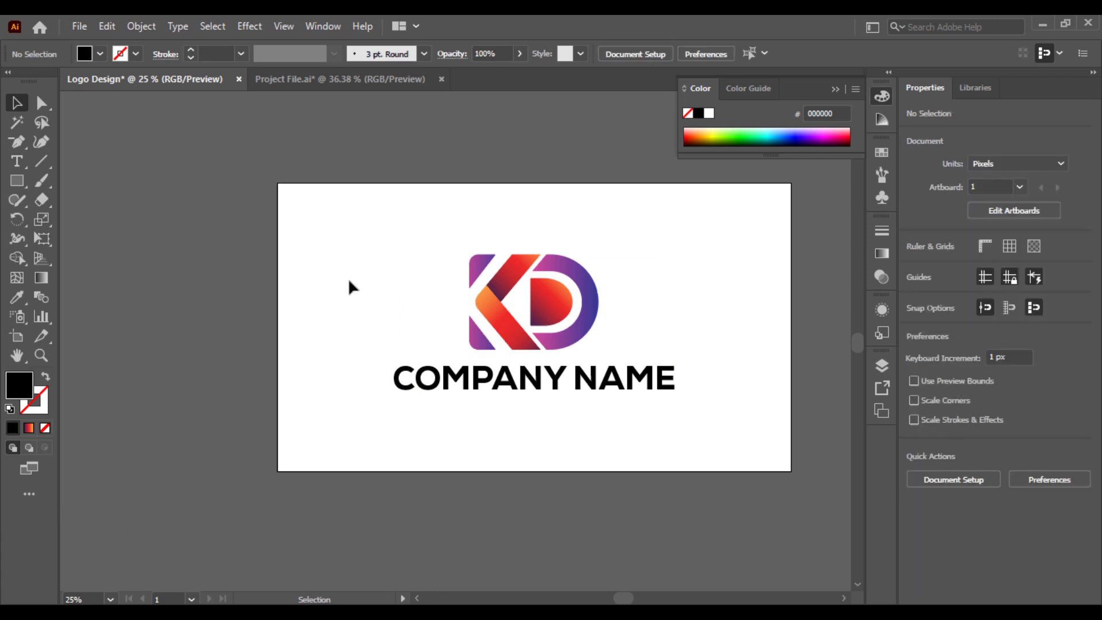